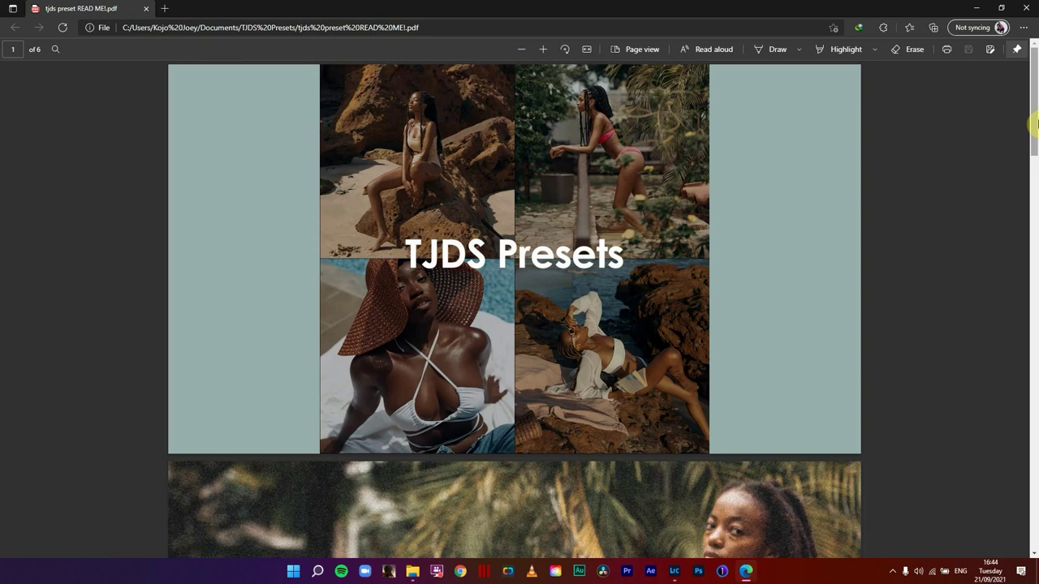
Step: Read through the tjds preset READ ME! PDF, including the tip, disclaimer and installation FAQ pages, and close it
{"action": "left_click_drag", "start_coordinate": [1036, 124], "coordinate": [1022, 267]}
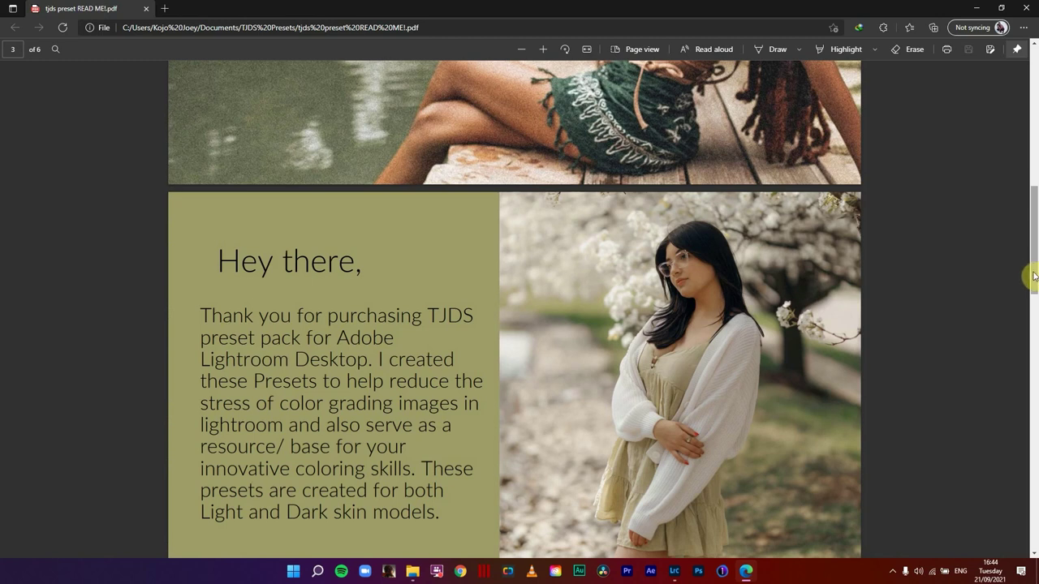
{"action": "mouse_move", "coordinate": [1031, 278]}
{"action": "left_mouse_down"}
{"action": "mouse_move", "coordinate": [1032, 81]}
{"action": "mouse_move", "coordinate": [1033, 276]}
{"action": "left_mouse_up"}
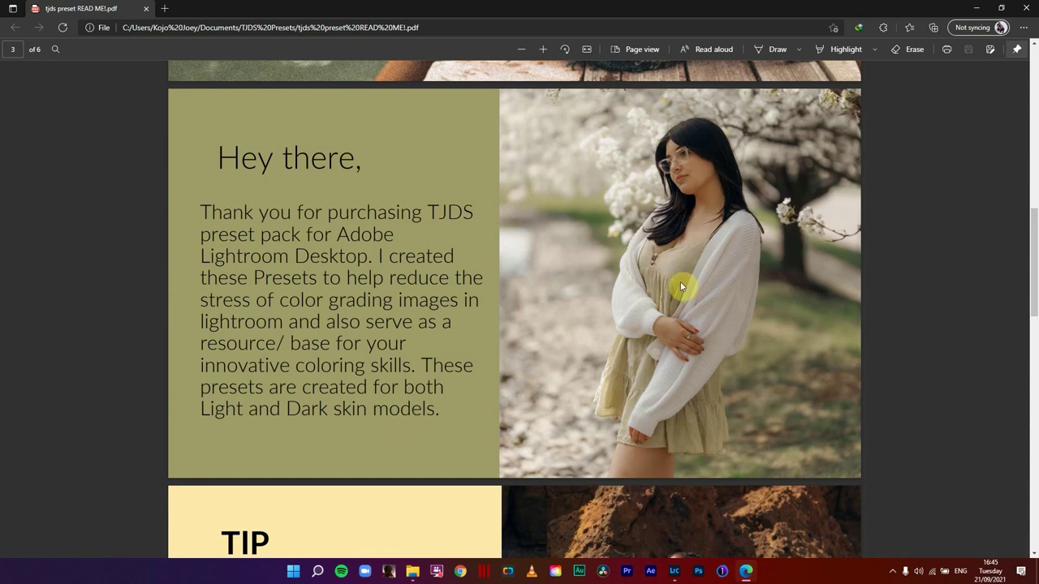
{"action": "left_click_drag", "start_coordinate": [1034, 248], "coordinate": [1034, 333]}
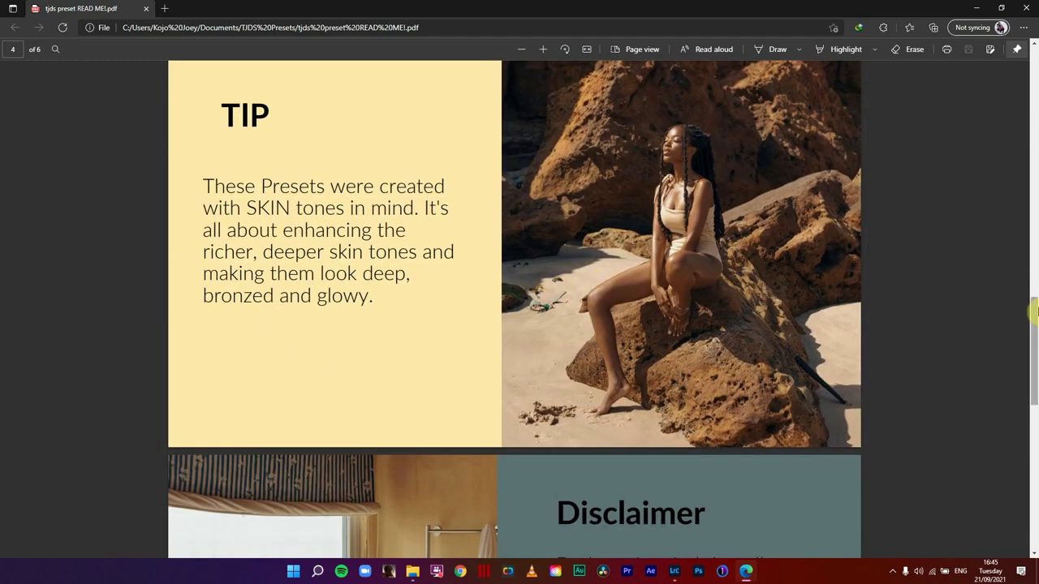
{"action": "scroll", "coordinate": [1034, 304], "scroll_direction": "down", "scroll_amount": 5}
{"action": "left_click_drag", "start_coordinate": [1032, 389], "coordinate": [1031, 90]}
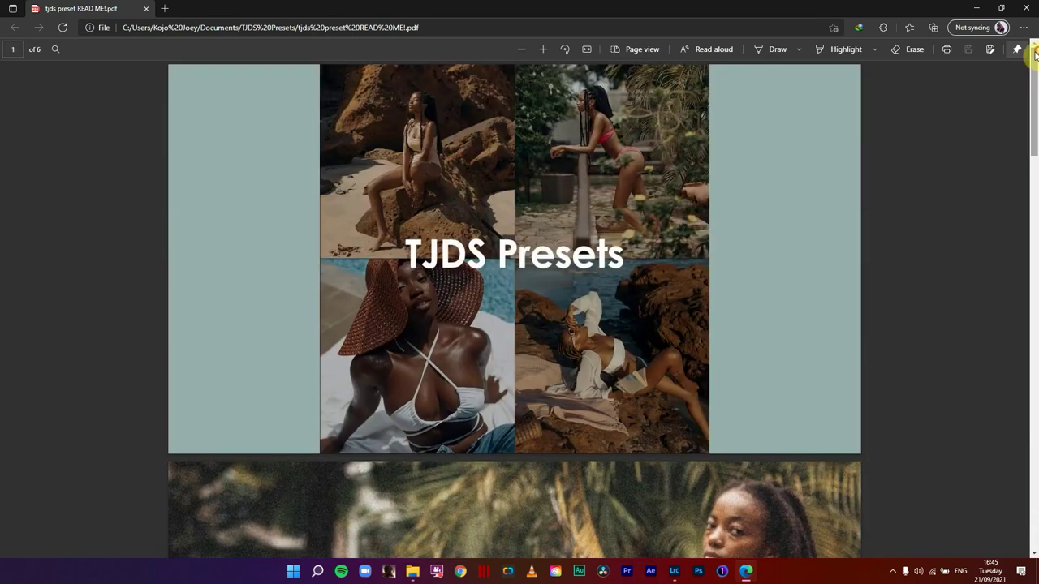
{"action": "left_click_drag", "start_coordinate": [1033, 129], "coordinate": [1028, 365]}
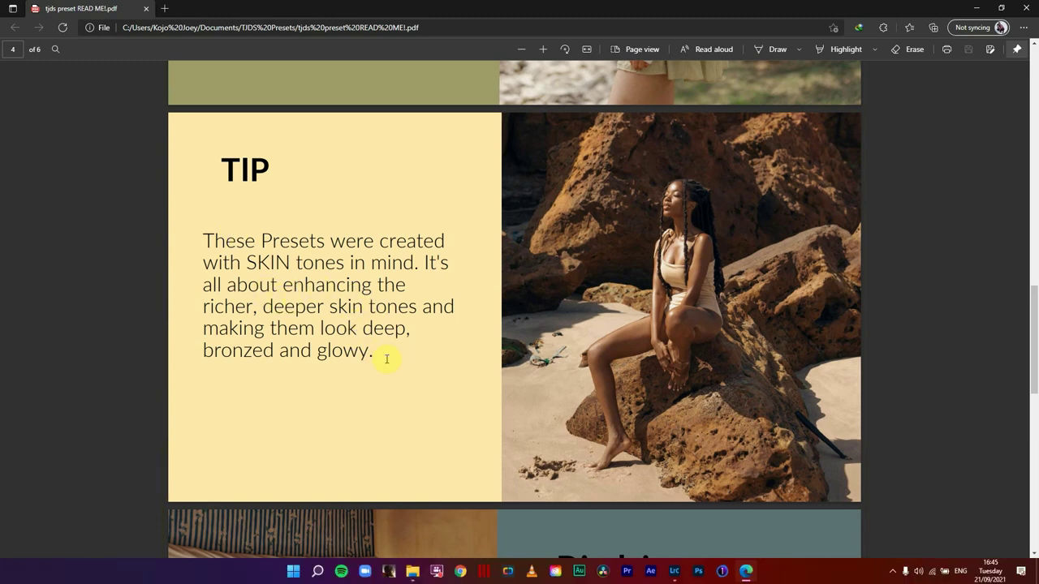
{"action": "scroll", "coordinate": [455, 215], "scroll_direction": "down", "scroll_amount": 5}
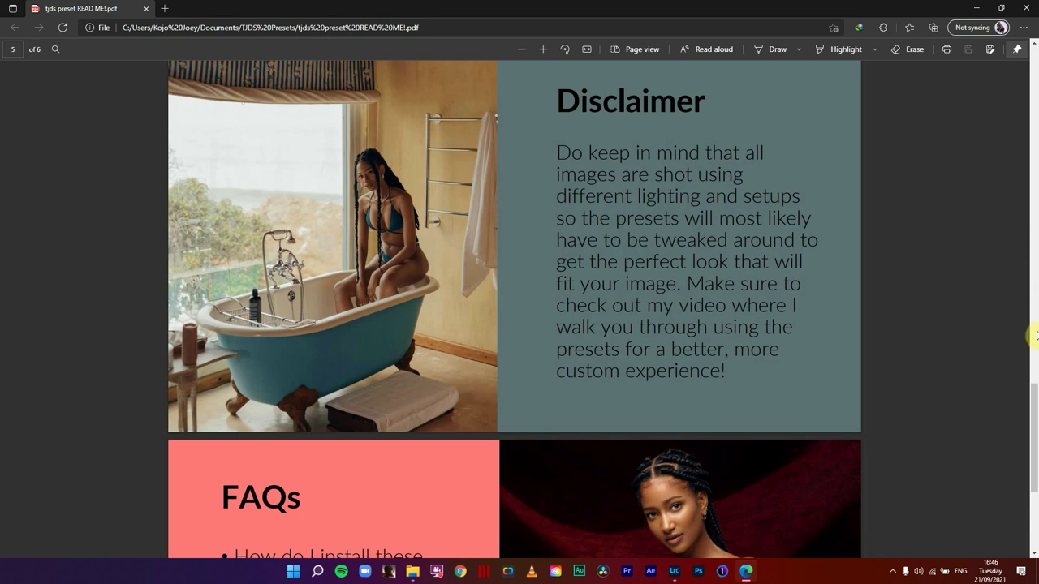
{"action": "scroll", "coordinate": [1036, 487], "scroll_direction": "down", "scroll_amount": 1}
{"action": "scroll", "coordinate": [1035, 487], "scroll_direction": "down", "scroll_amount": 2}
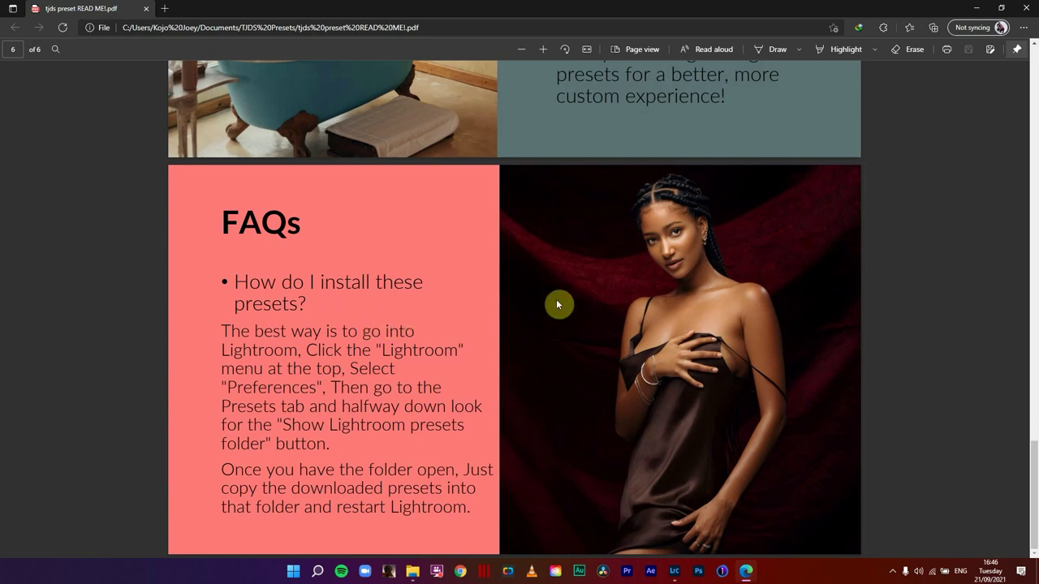
{"action": "left_click", "coordinate": [1027, 7]}
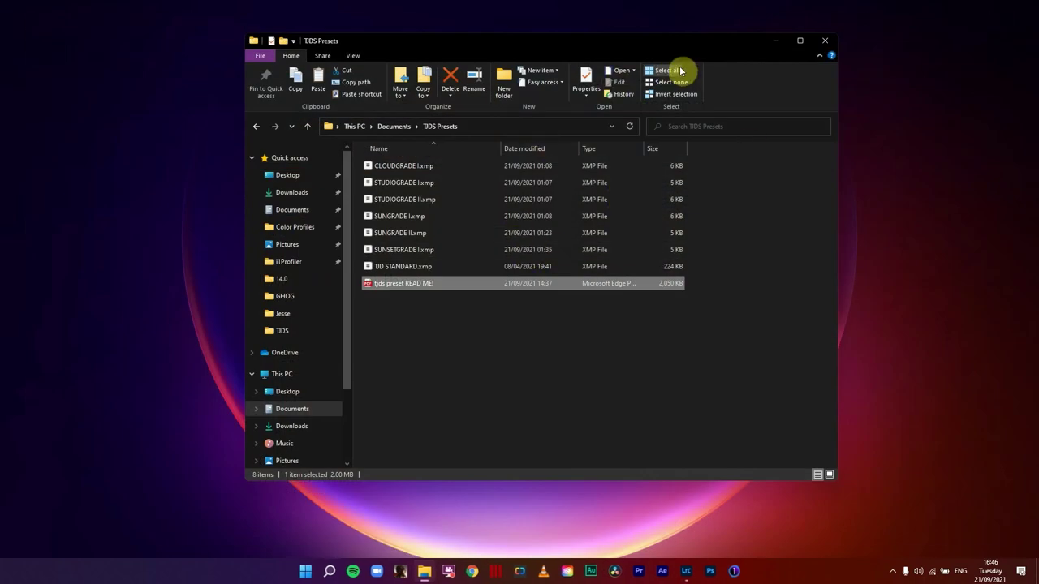
Step: Look over the XMP preset files in the TJDS Presets folder, including TJD STANDARD.xmp and CLOUDGRADE I.xmp
{"action": "left_click_drag", "start_coordinate": [671, 41], "coordinate": [671, 68]}
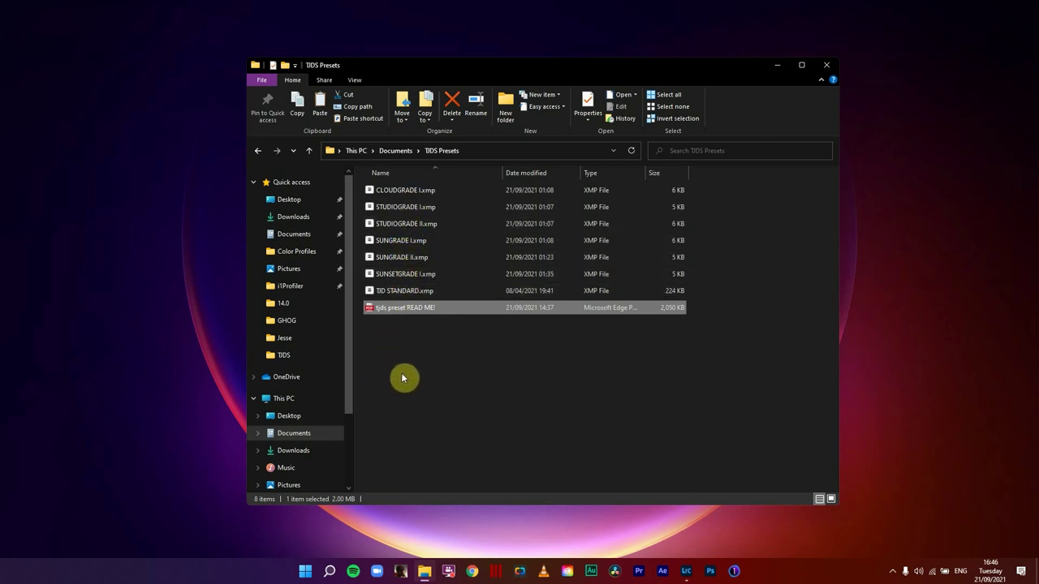
{"action": "left_click", "coordinate": [408, 294]}
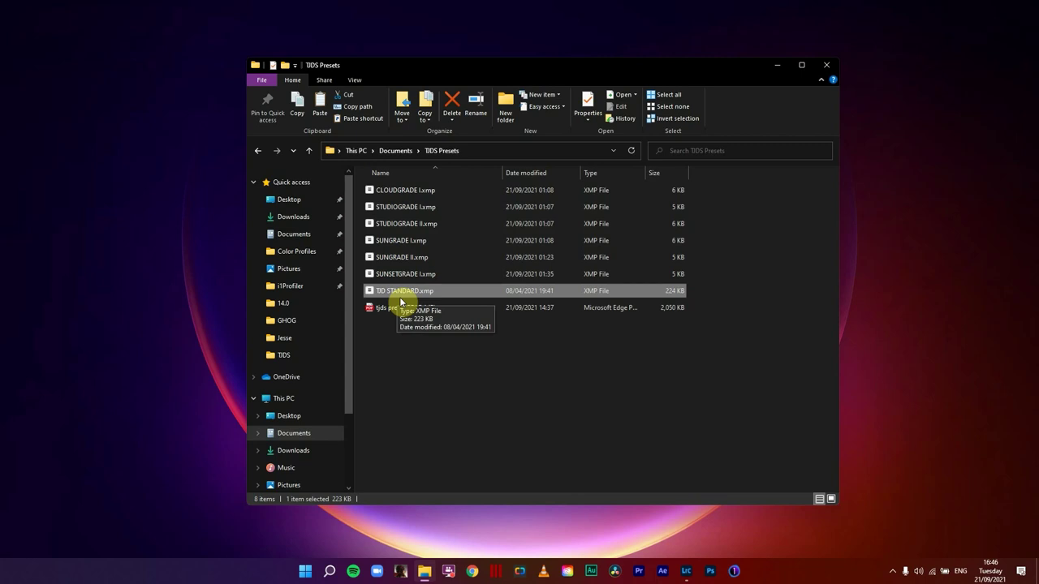
{"action": "left_click", "coordinate": [408, 192]}
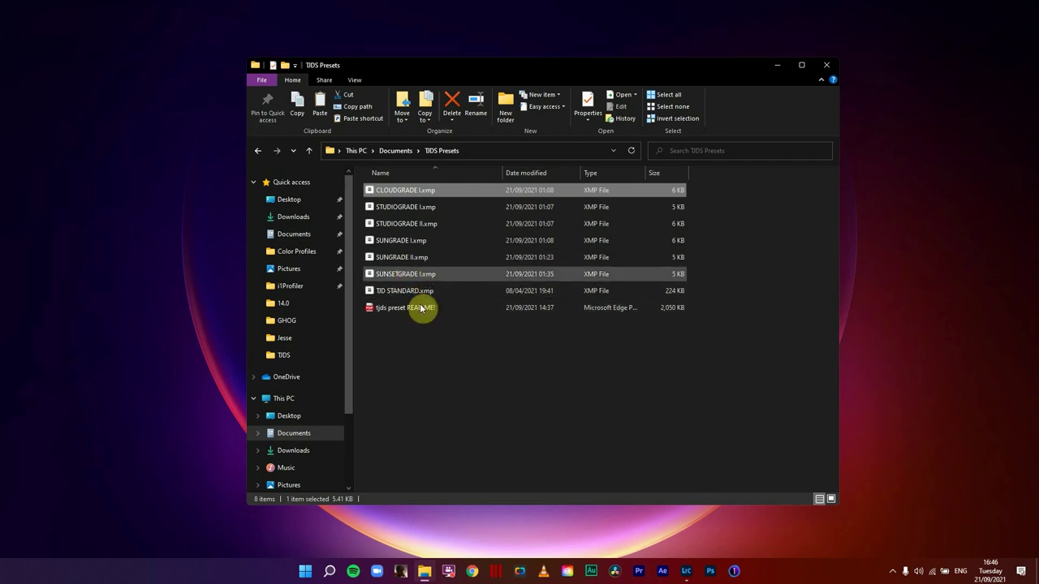
Step: Switch to Lightroom Classic and open the selected photo _MG_9186.CR2 in the Develop module
{"action": "left_click", "coordinate": [687, 566]}
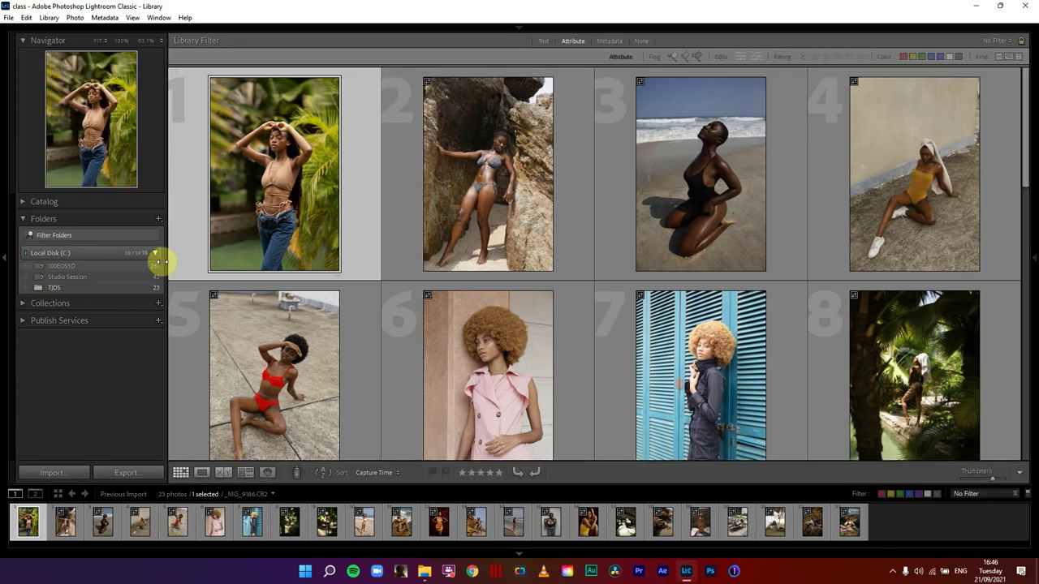
{"action": "key", "text": "d"}
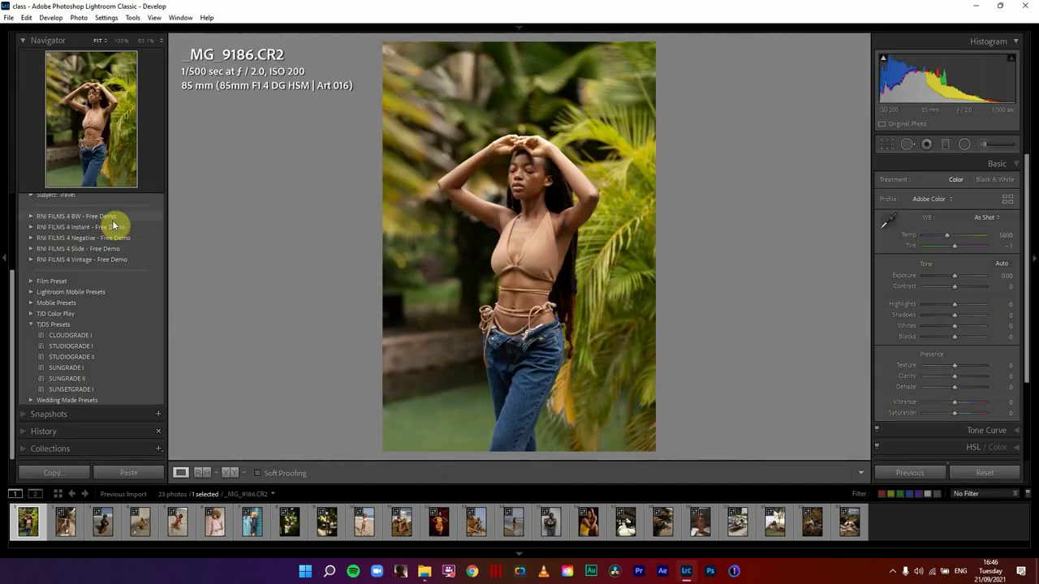
Step: Start a preset import, select all XMP files in the TJDS Presets folder under Documents, and cancel the import
{"action": "scroll", "coordinate": [29, 239], "scroll_direction": "down", "scroll_amount": 2}
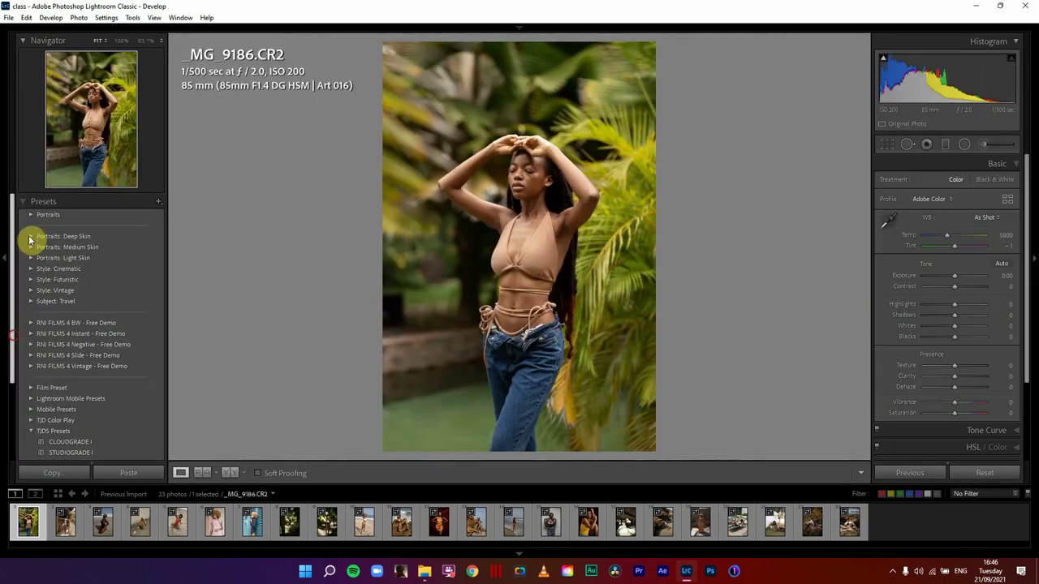
{"action": "left_click", "coordinate": [159, 201]}
{"action": "left_click", "coordinate": [194, 228]}
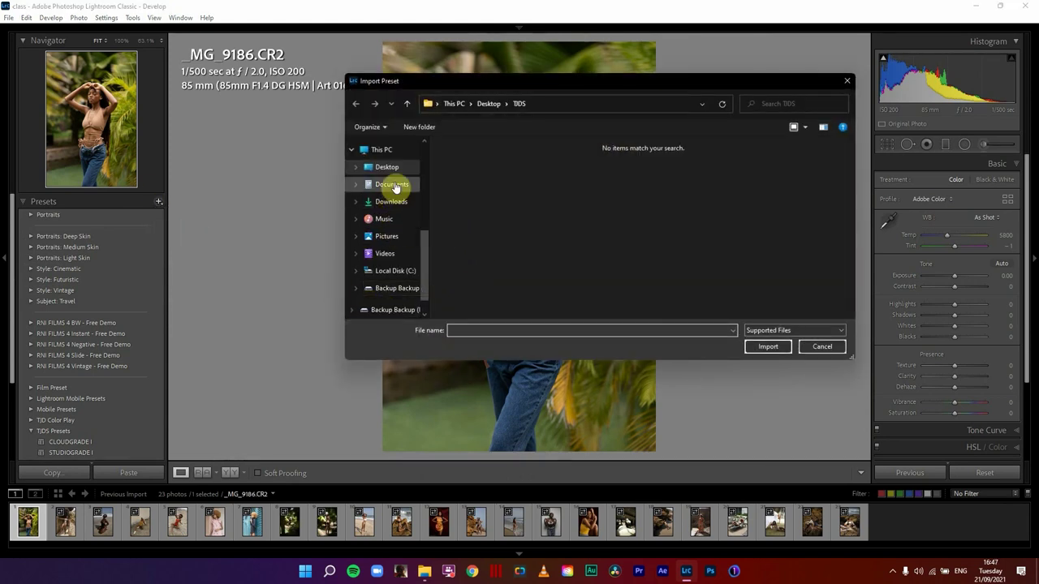
{"action": "left_click", "coordinate": [391, 184]}
{"action": "double_click", "coordinate": [530, 256]}
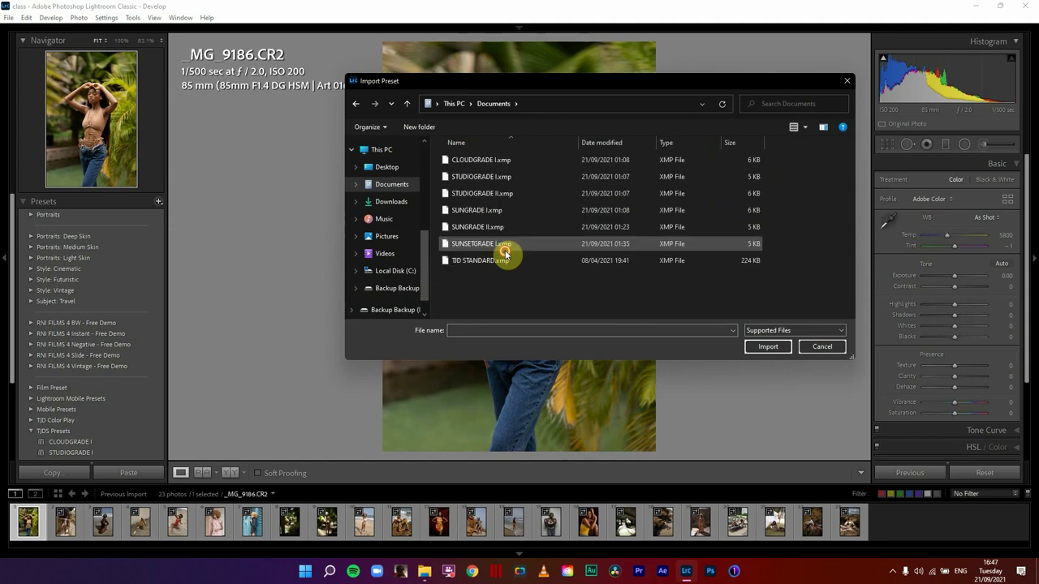
{"action": "left_click_drag", "start_coordinate": [517, 287], "coordinate": [490, 150]}
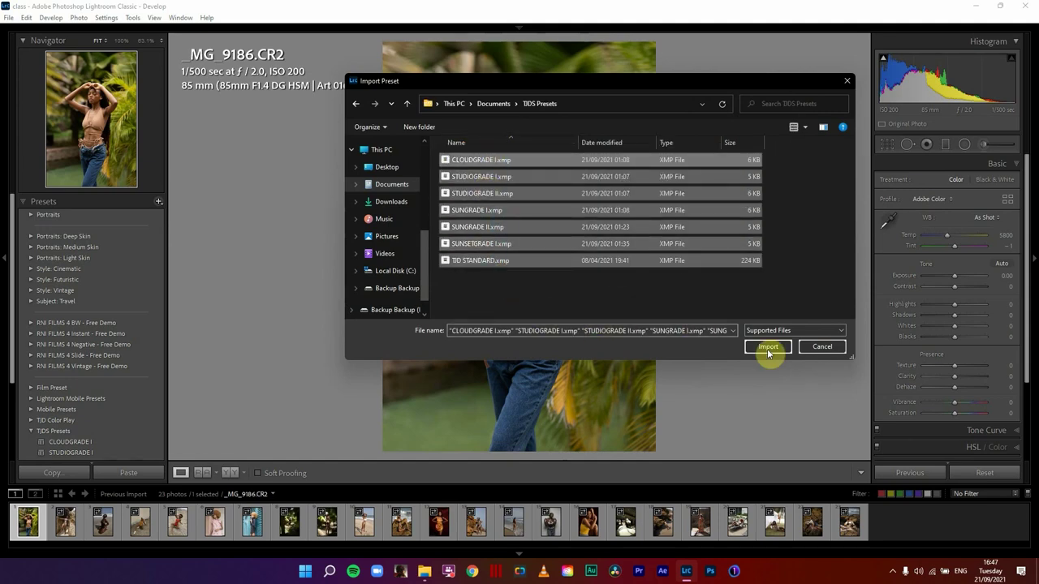
{"action": "left_click", "coordinate": [831, 347]}
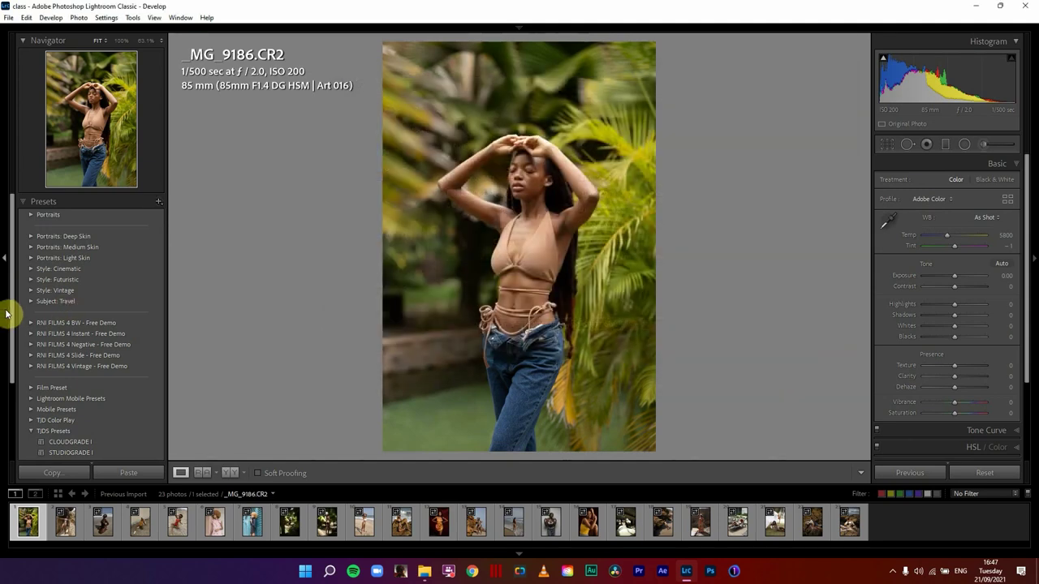
Step: Preview the presets of the TJDS Presets group on photo _MG_9186.CR2
{"action": "key", "text": "g"}
{"action": "key", "text": "d"}
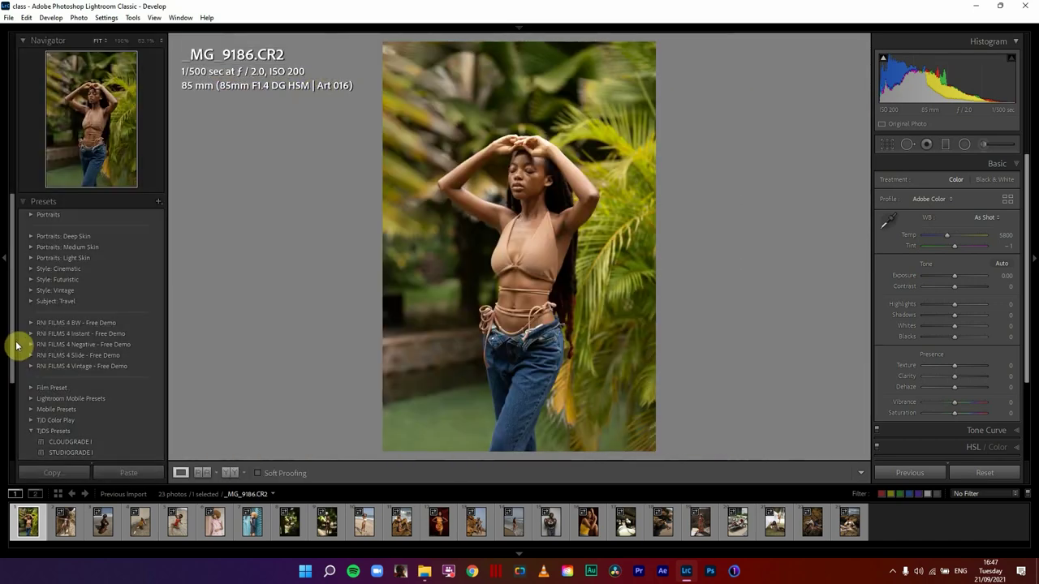
{"action": "scroll", "coordinate": [16, 365], "scroll_direction": "down", "scroll_amount": 3}
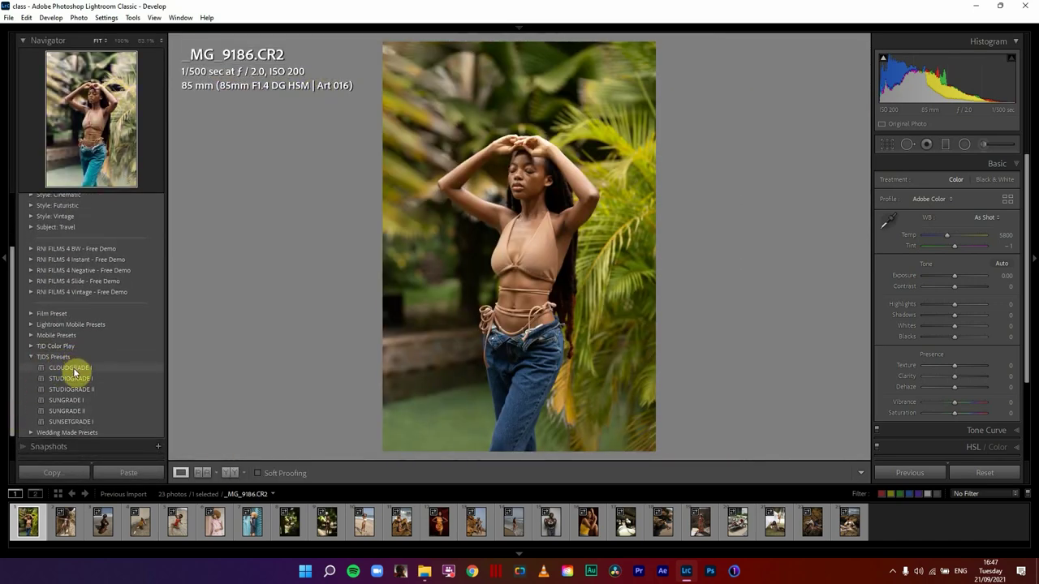
{"action": "left_click", "coordinate": [73, 400]}
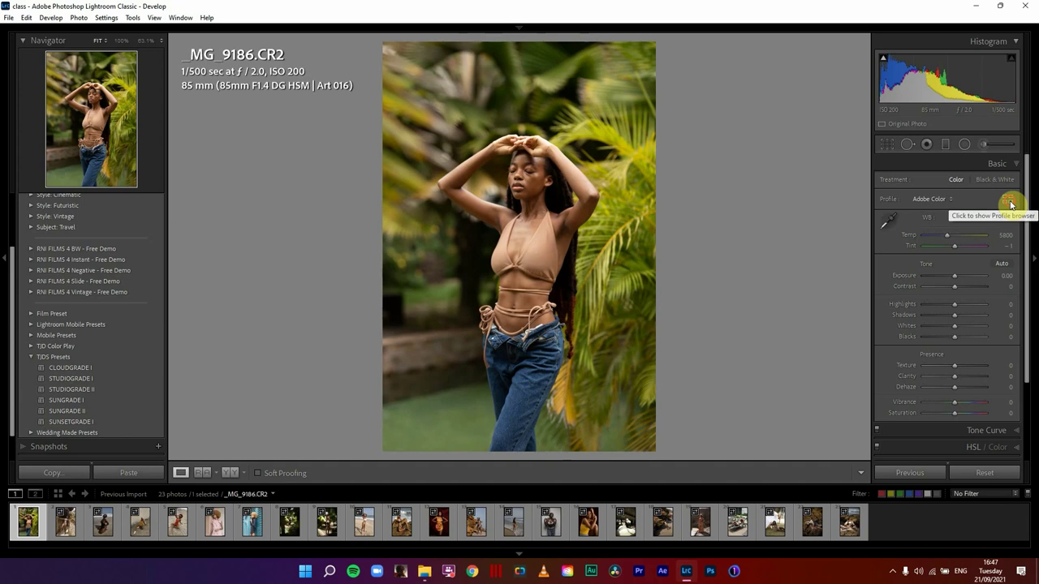
Step: Look at the profile groups in the Profile Browser and close it
{"action": "left_click", "coordinate": [1009, 203]}
{"action": "left_click", "coordinate": [885, 261]}
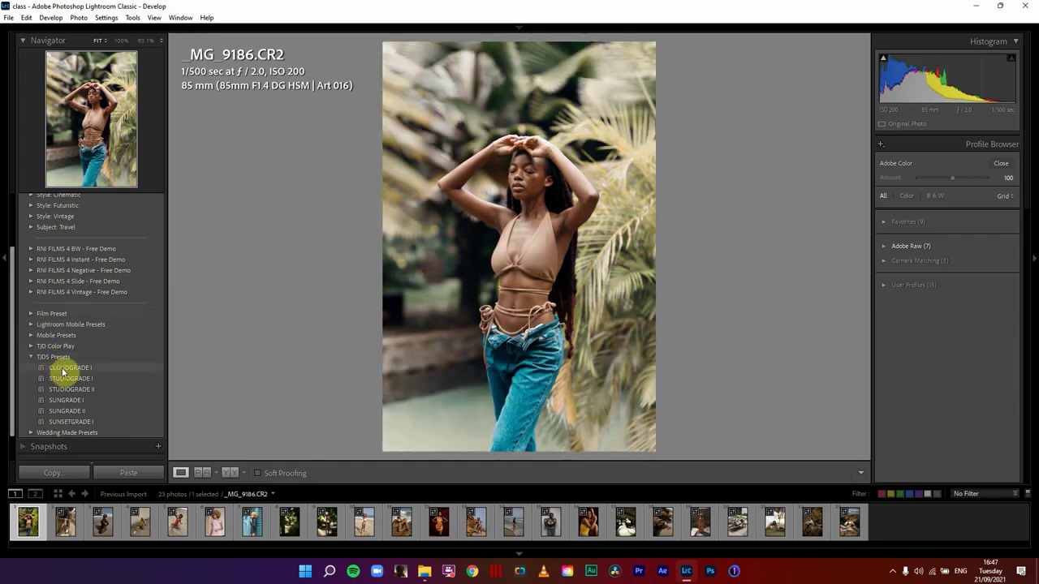
{"action": "left_click", "coordinate": [1004, 166]}
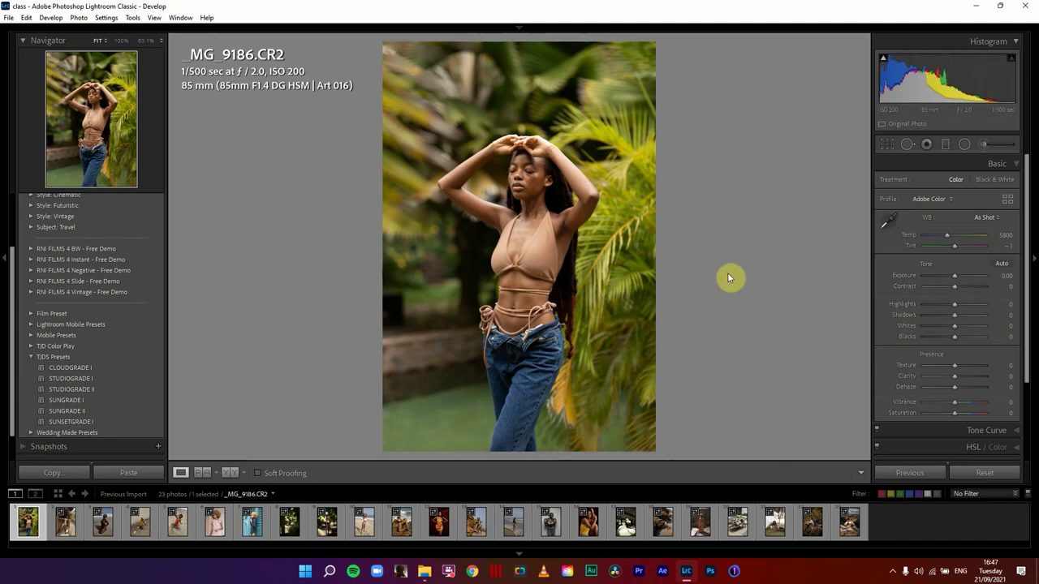
Step: Browse the photos in the Library grid and display the contents of the TJDS folder
{"action": "key", "text": "g"}
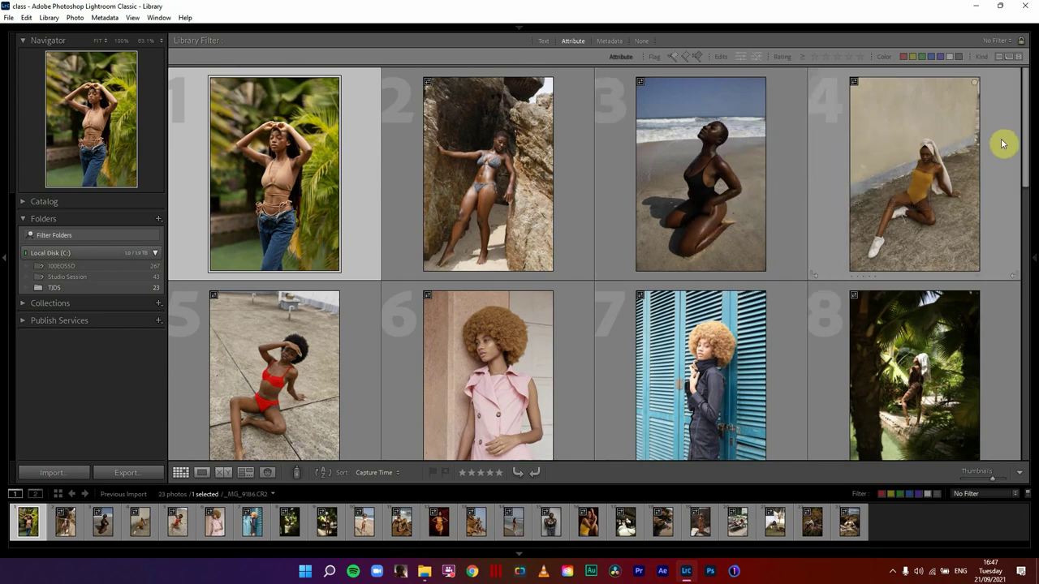
{"action": "left_click_drag", "start_coordinate": [1027, 153], "coordinate": [1009, 255]}
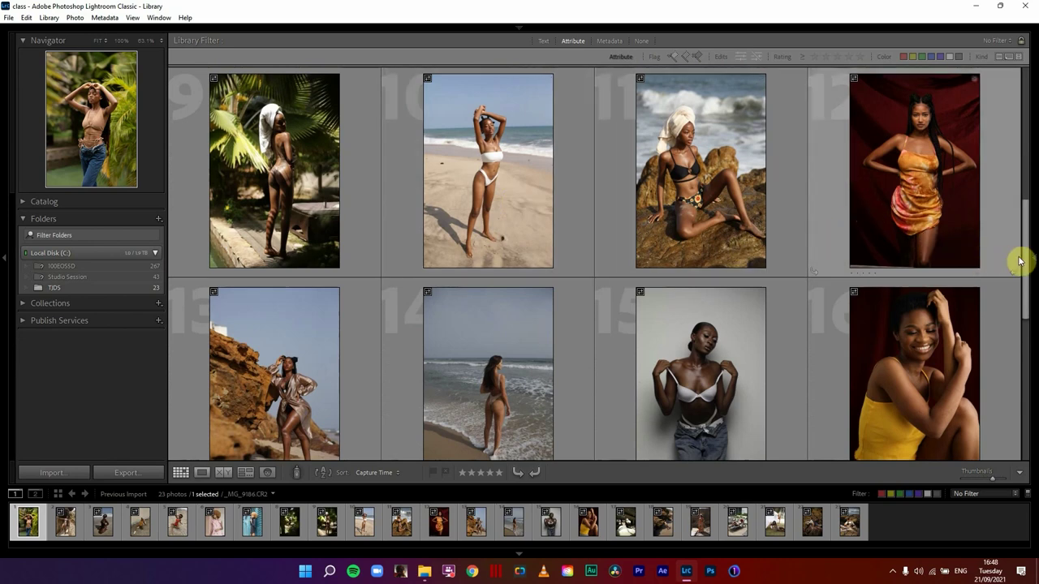
{"action": "left_click_drag", "start_coordinate": [1023, 263], "coordinate": [1028, 77]}
{"action": "left_click", "coordinate": [127, 288]}
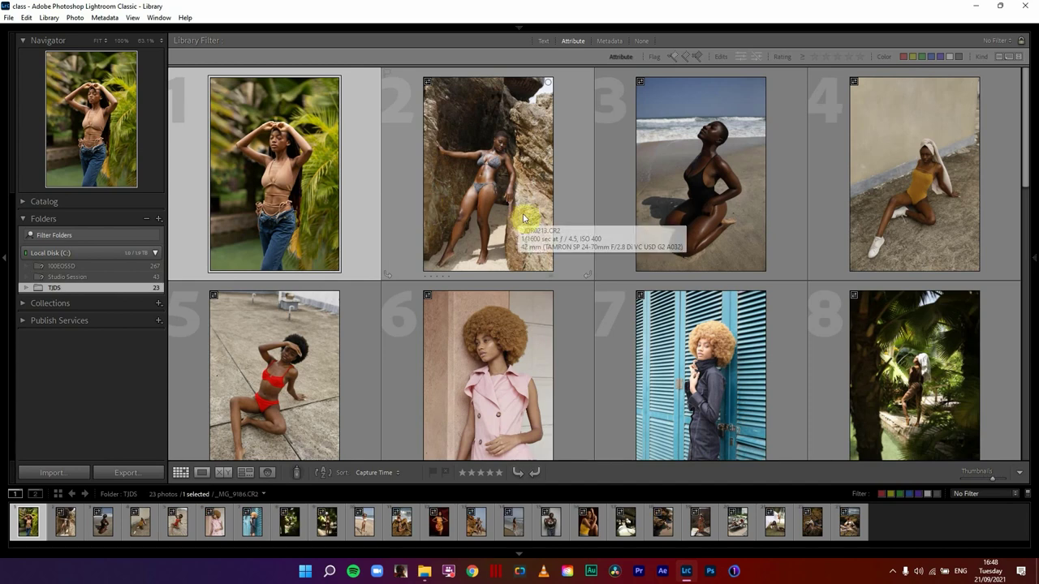
Step: Apply the SUNGRADE I preset to _MG_9186.CR2 in a side-by-side before/after view, and replace it with SUNGRADE II
{"action": "key", "text": "d"}
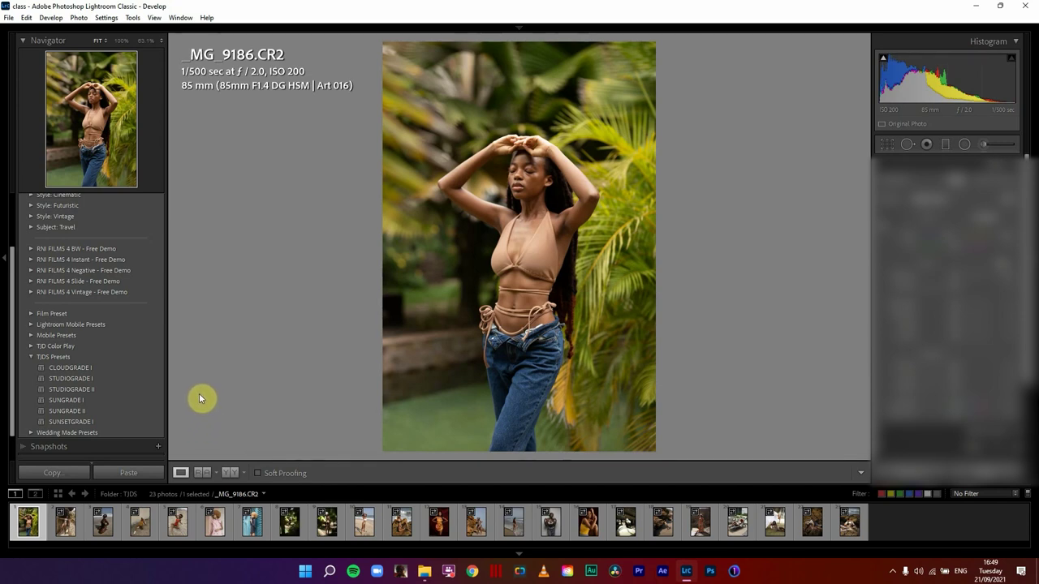
{"action": "left_click", "coordinate": [138, 403]}
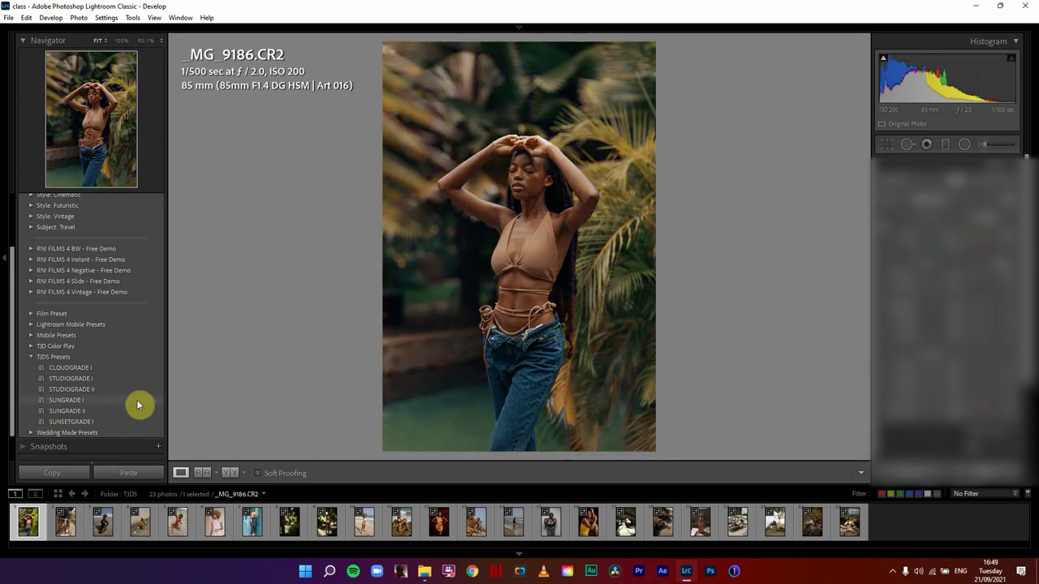
{"action": "left_click", "coordinate": [138, 404]}
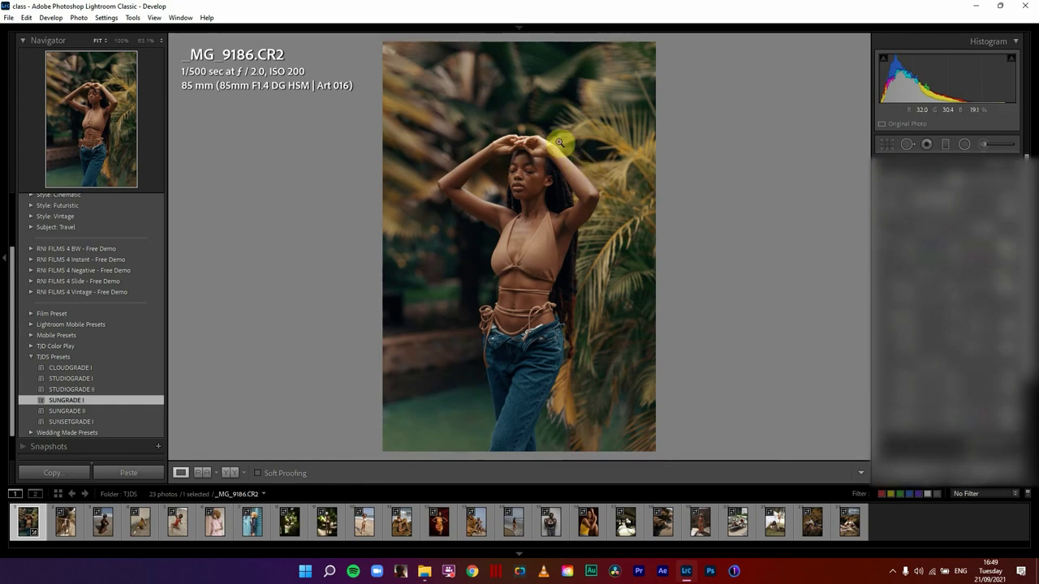
{"action": "key", "text": "y"}
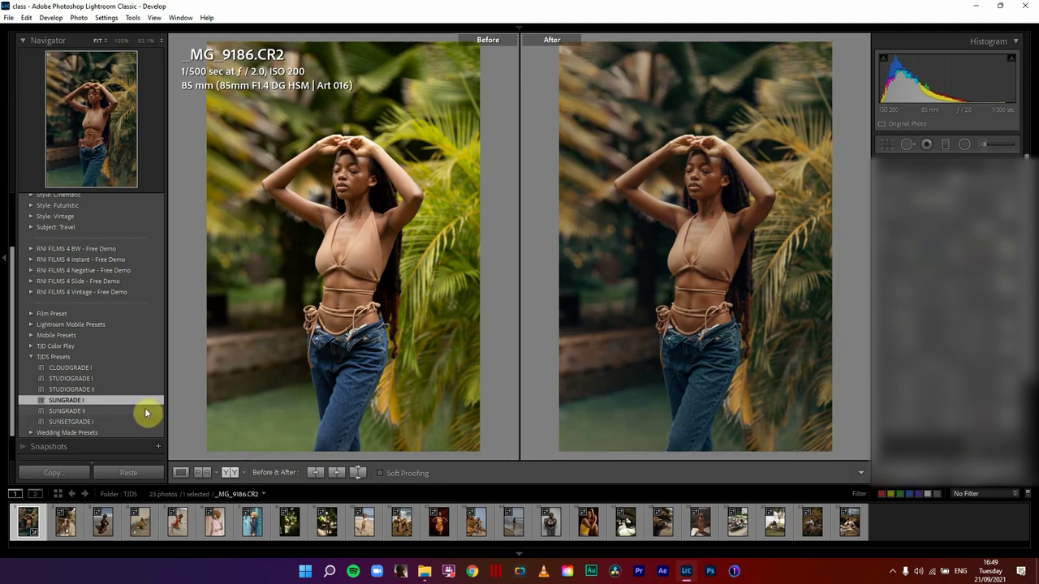
{"action": "left_click", "coordinate": [143, 412]}
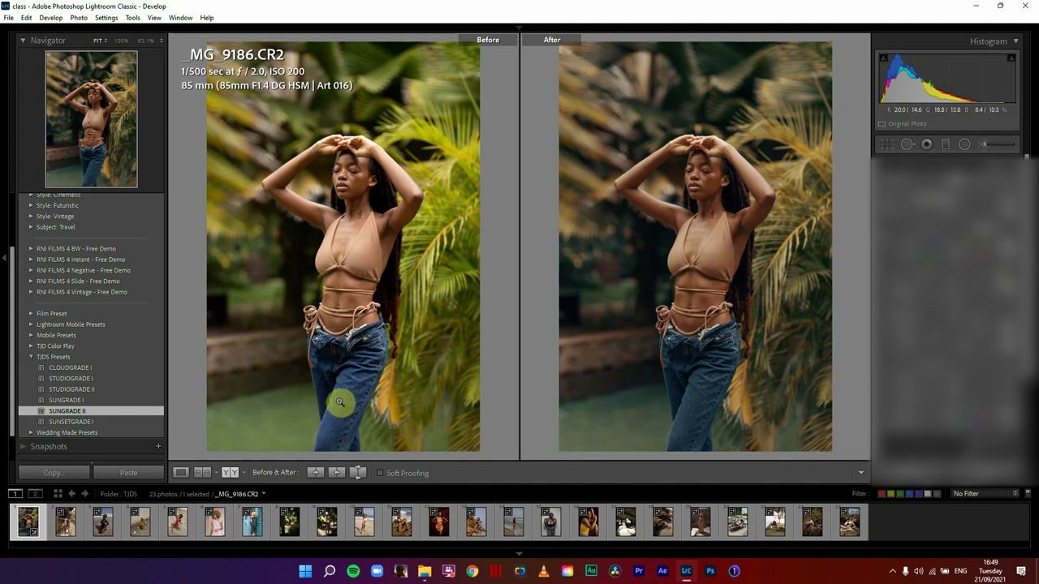
Step: Preview the SUNGRADE and SUNSETGRADE presets on photo _JDR0213.CR2, apply SUNGRADE I, and darken the photo slightly
{"action": "left_click", "coordinate": [66, 526]}
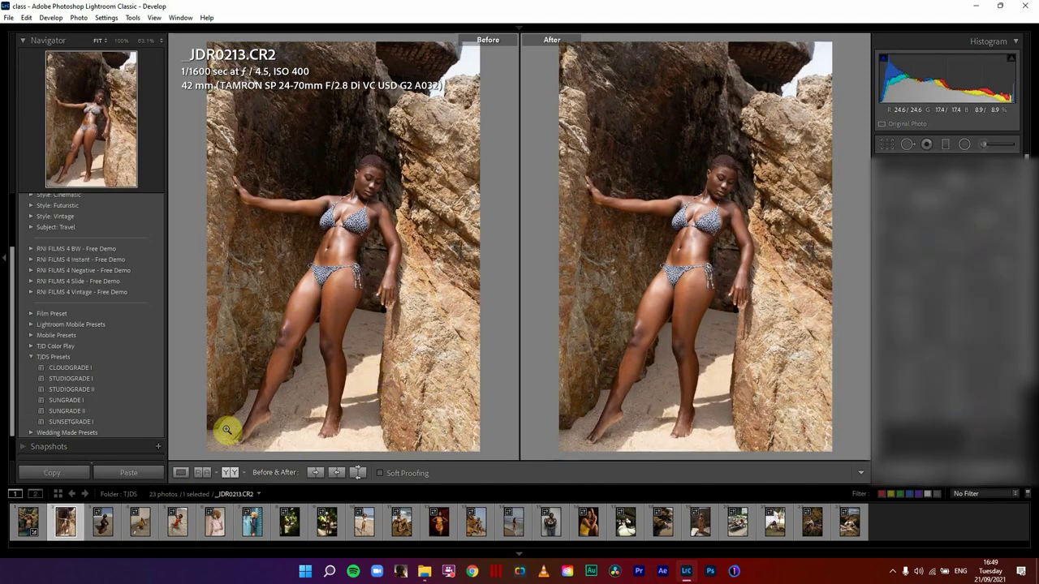
{"action": "left_click", "coordinate": [110, 402]}
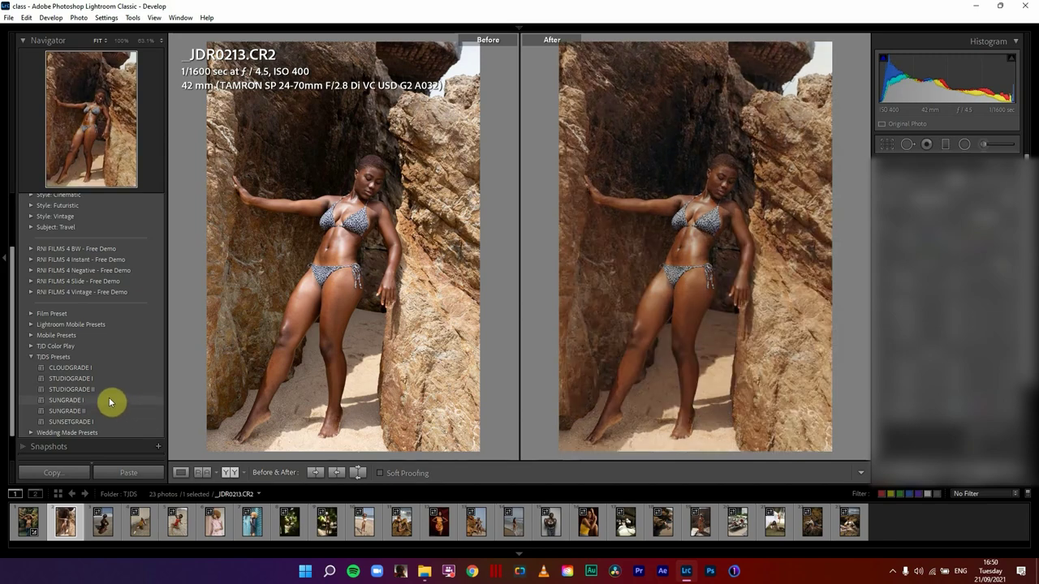
{"action": "left_click", "coordinate": [105, 412]}
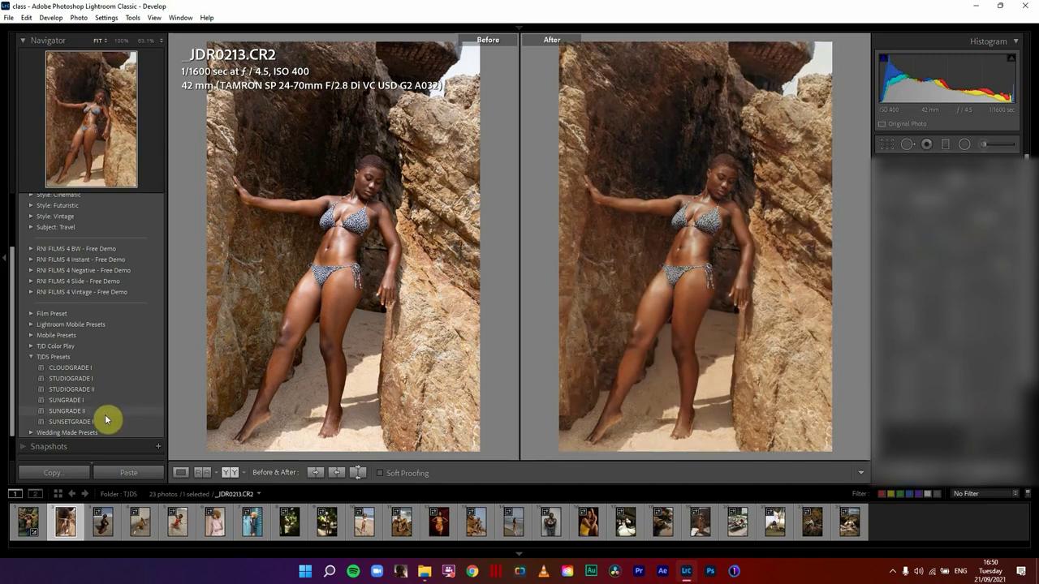
{"action": "left_click", "coordinate": [104, 420]}
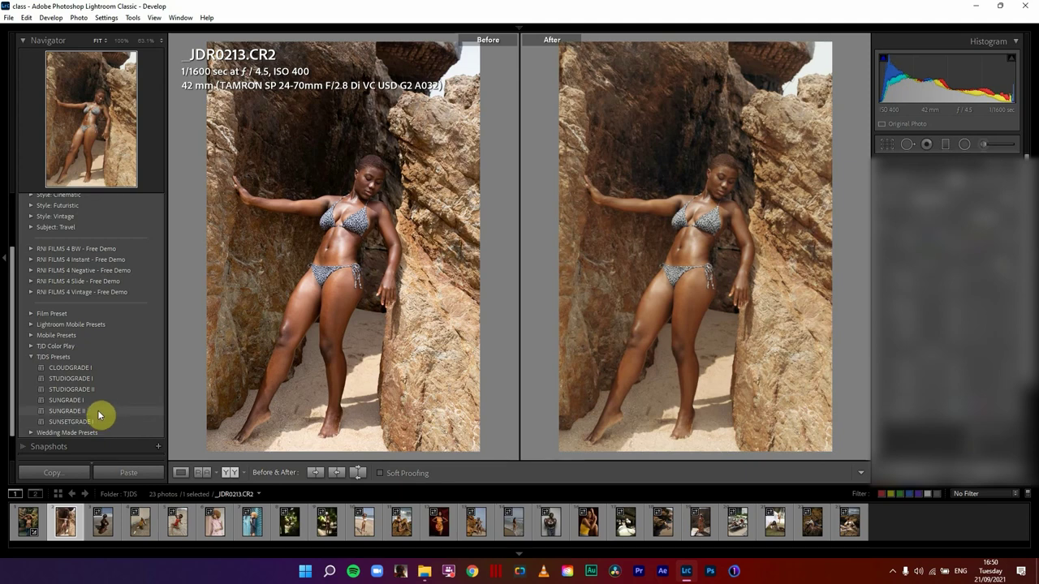
{"action": "left_click", "coordinate": [104, 404]}
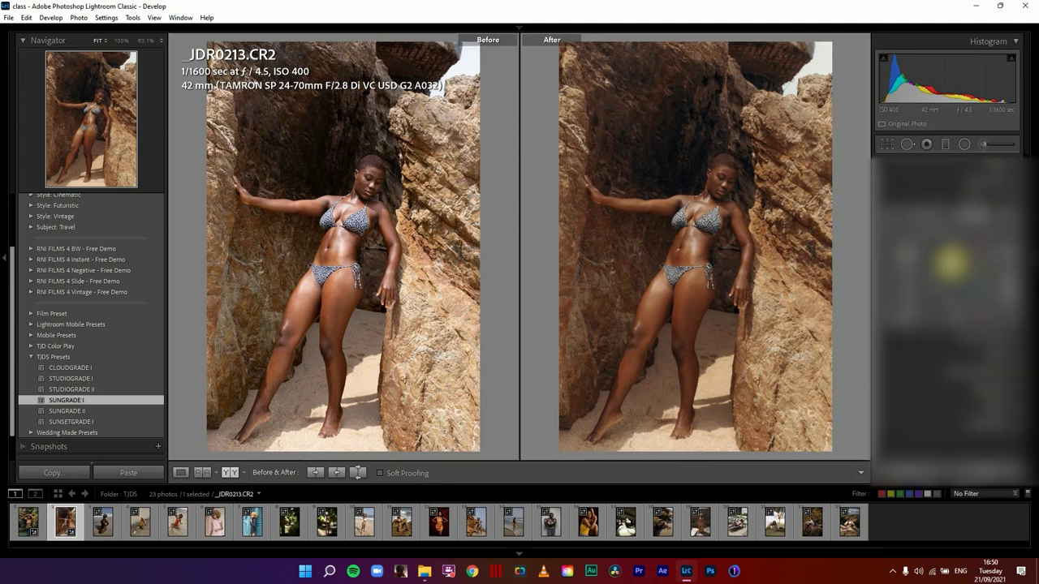
{"action": "left_click_drag", "start_coordinate": [949, 259], "coordinate": [943, 259]}
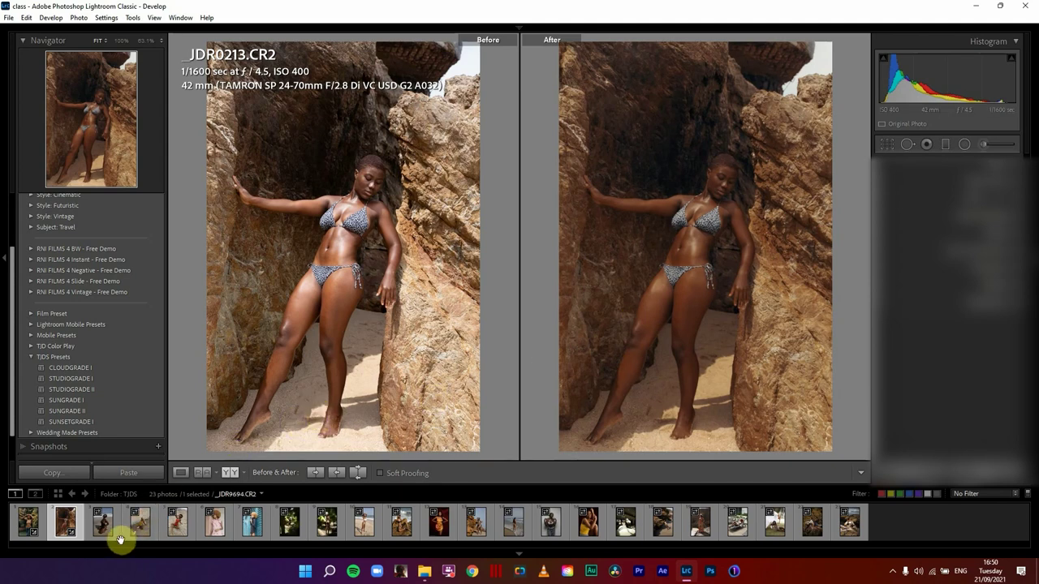
Step: Apply the SUNSETGRADE I preset to photo _JDR0477.CR2, and replace it with CLOUDGRADE I
{"action": "left_click", "coordinate": [112, 538]}
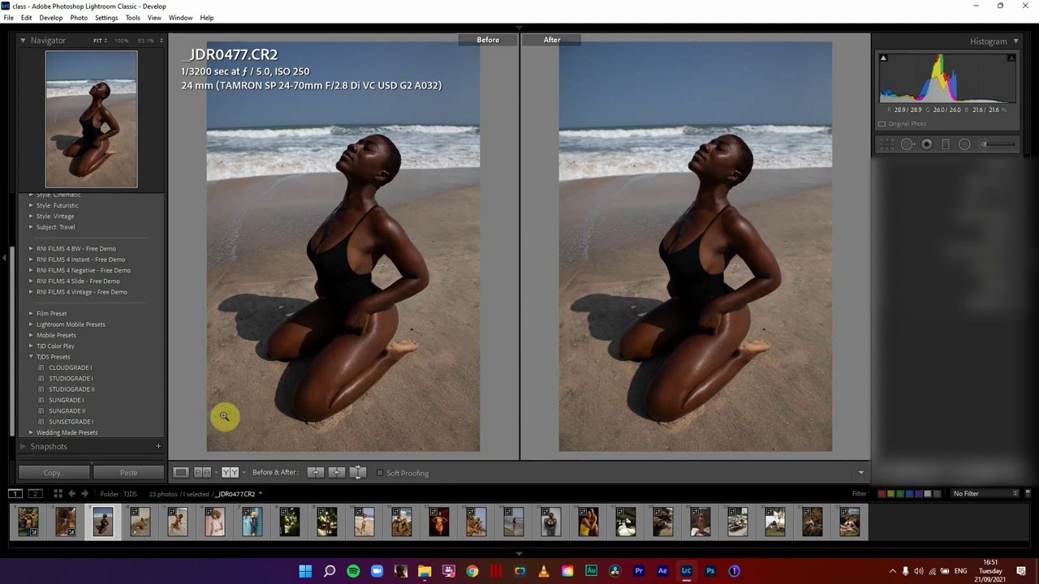
{"action": "mouse_move", "coordinate": [134, 402]}
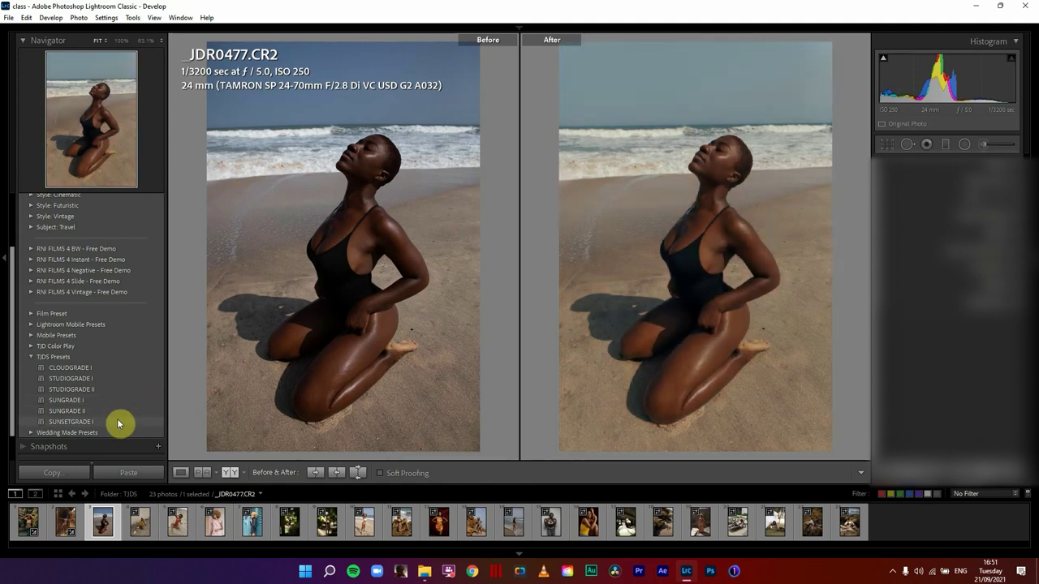
{"action": "left_click", "coordinate": [118, 422]}
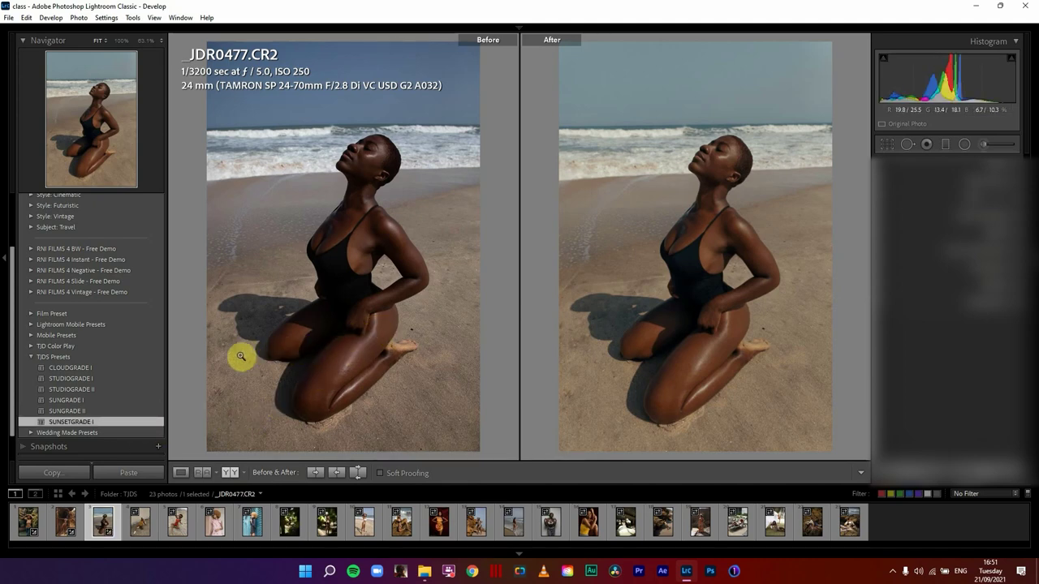
{"action": "left_click", "coordinate": [125, 370]}
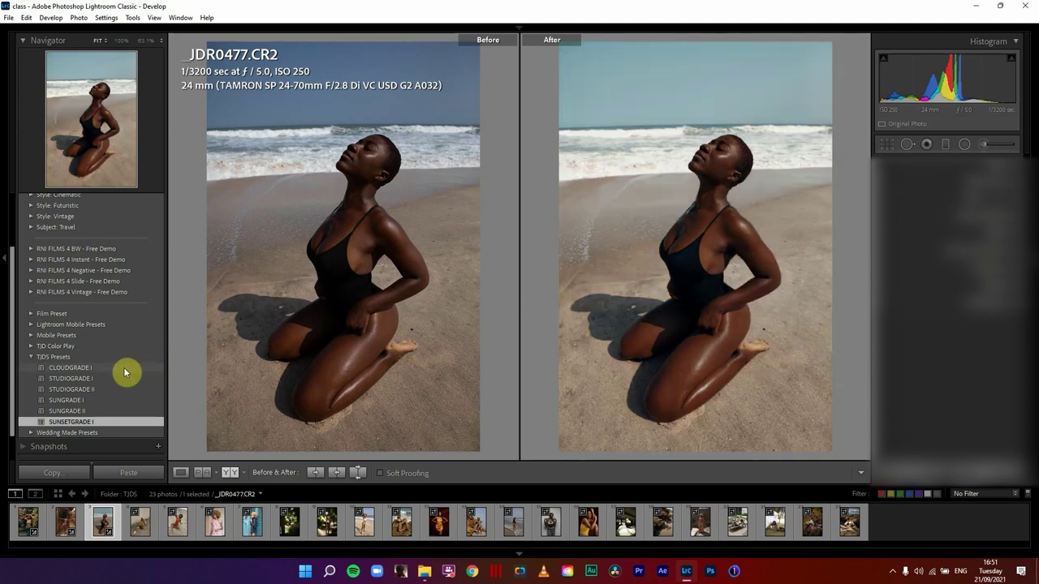
{"action": "left_click", "coordinate": [125, 372]}
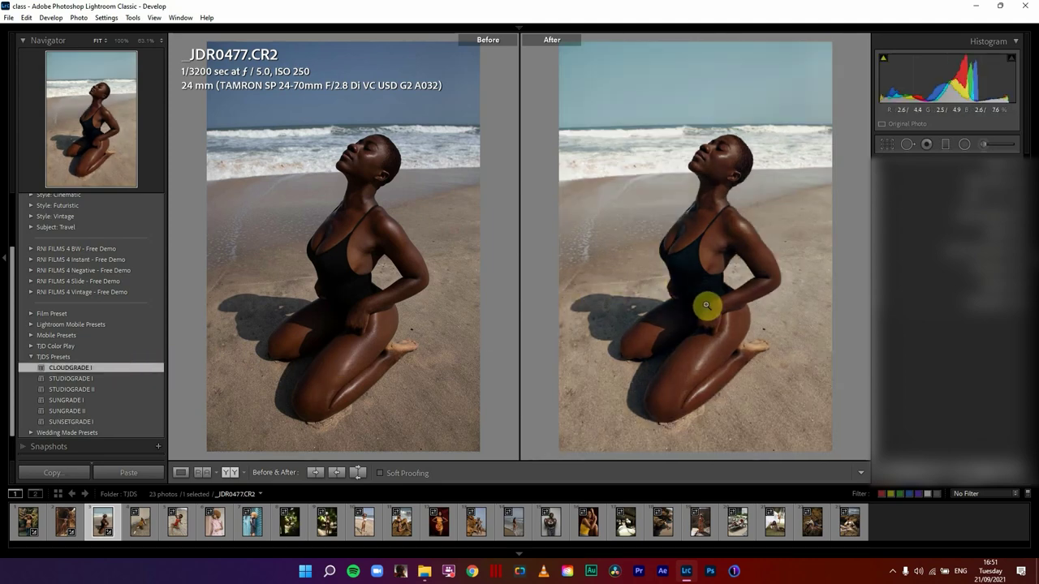
{"action": "left_click_drag", "start_coordinate": [714, 353], "coordinate": [658, 163]}
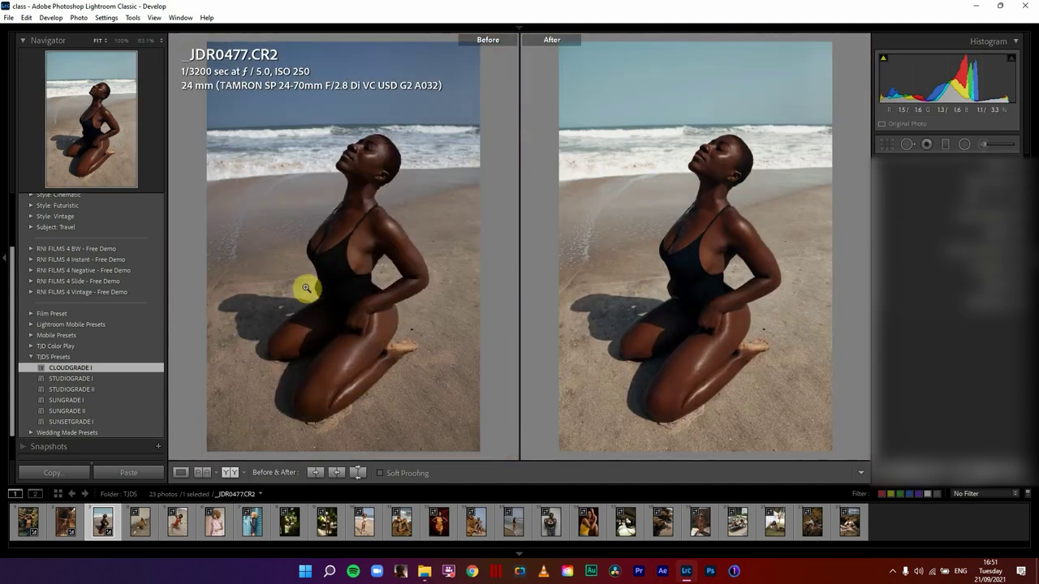
Step: Straighten _JDR0477.CR2 with the crop tool so the horizon is level, and return to the side-by-side before/after view
{"action": "left_click", "coordinate": [888, 144]}
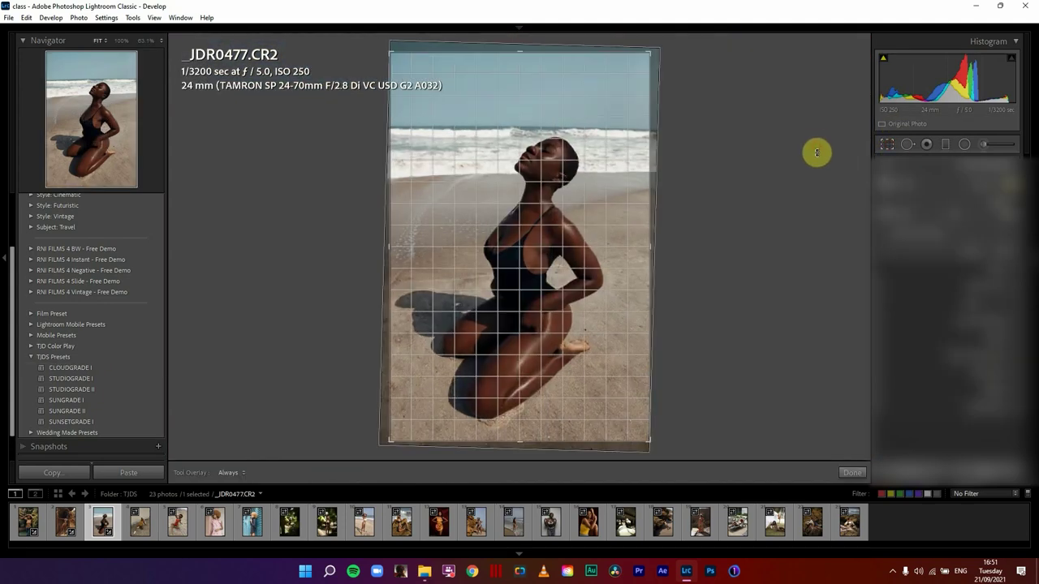
{"action": "key", "text": "Return"}
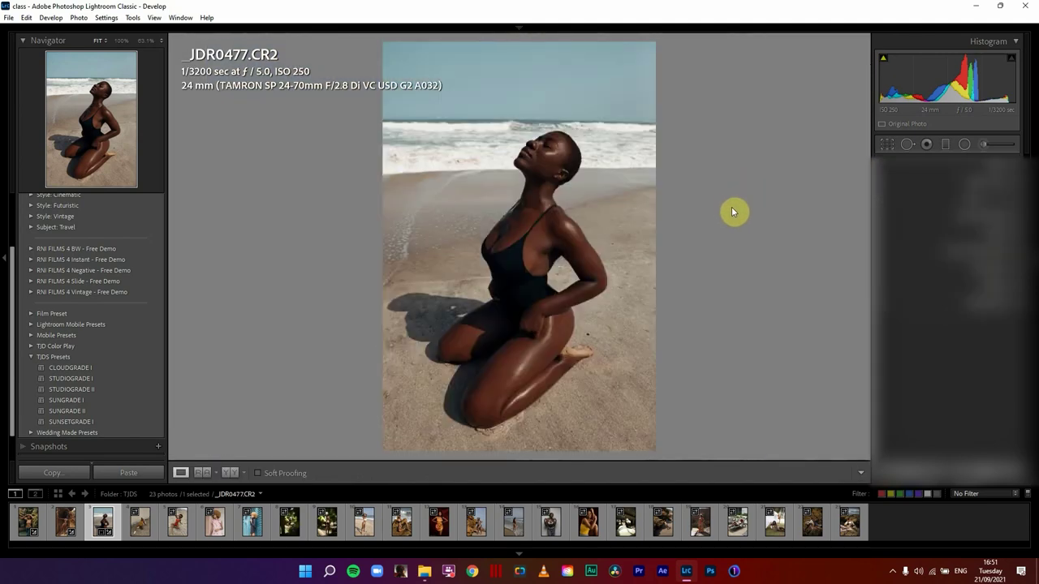
{"action": "key", "text": "y"}
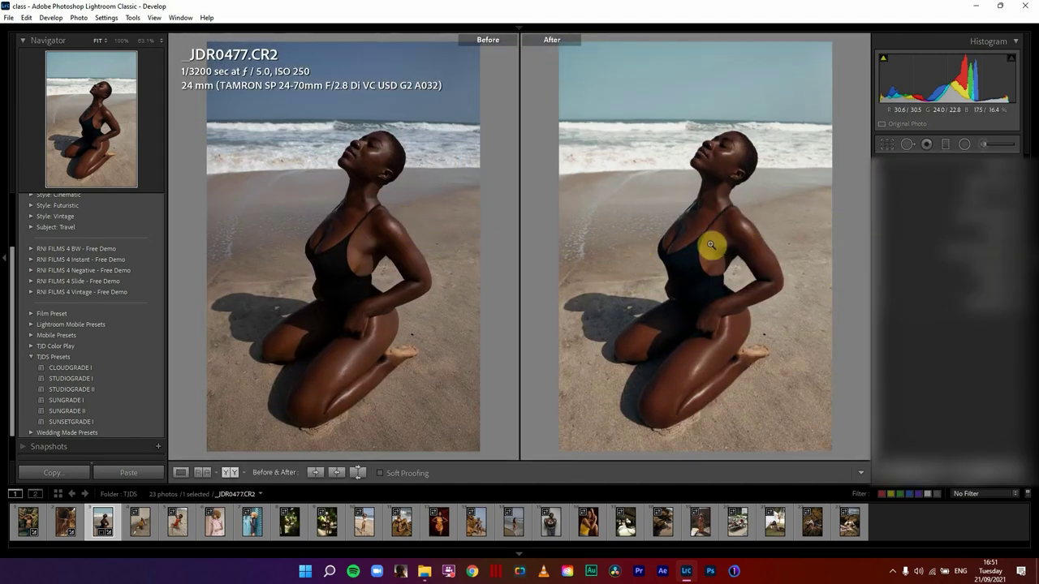
Step: Switch _JDR0477.CR2 to the SUNSETGRADE I preset and darken the photo slightly
{"action": "left_click", "coordinate": [122, 421]}
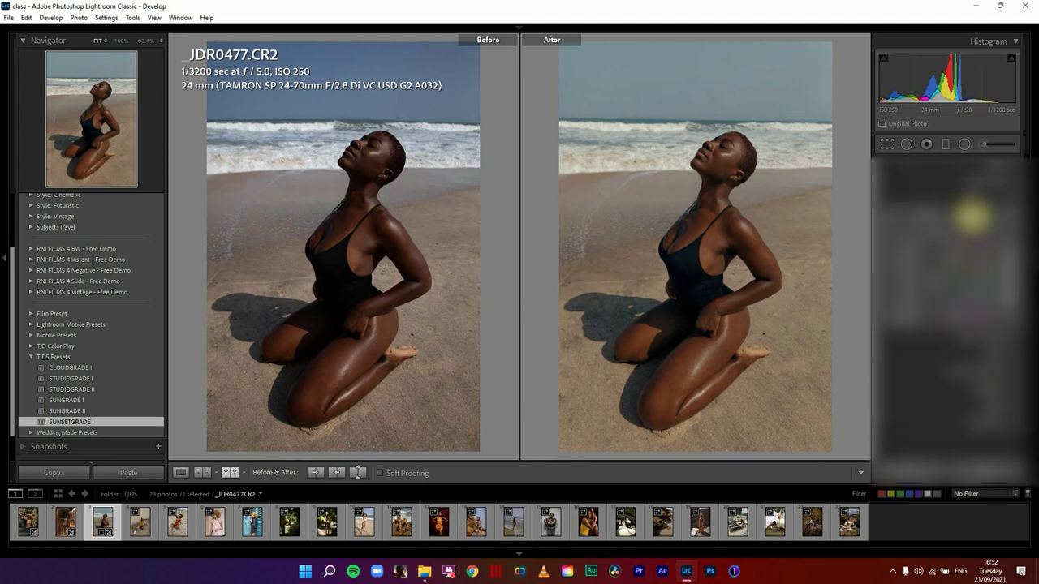
{"action": "left_click", "coordinate": [950, 258]}
{"action": "left_click_drag", "start_coordinate": [950, 258], "coordinate": [940, 258]}
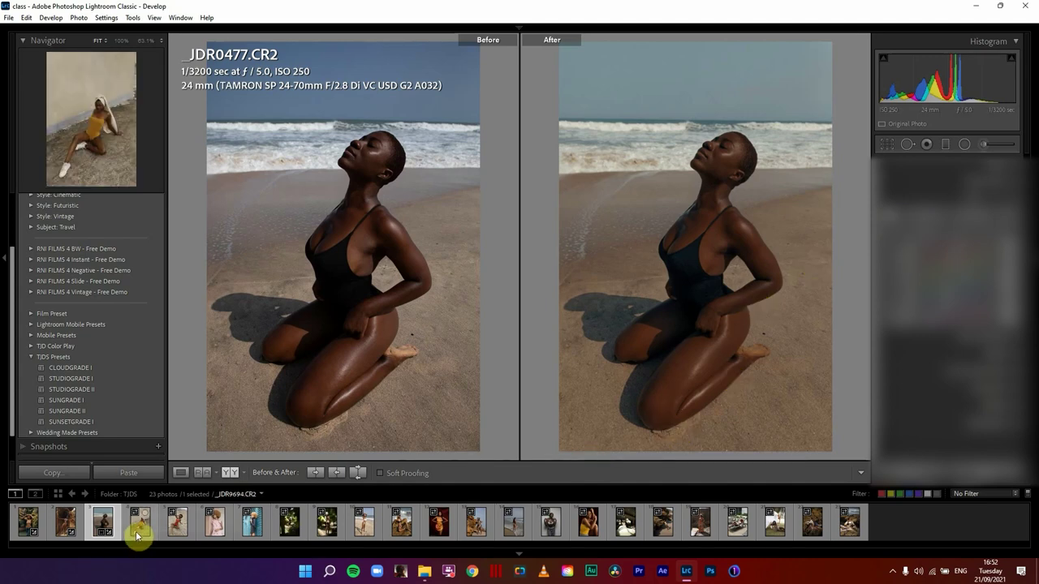
Step: Compare the SUNGRADE I, SUNGRADE II and SUNSETGRADE I presets on photo _JDR9694.CR2, and apply CLOUDGRADE I
{"action": "left_click", "coordinate": [138, 531]}
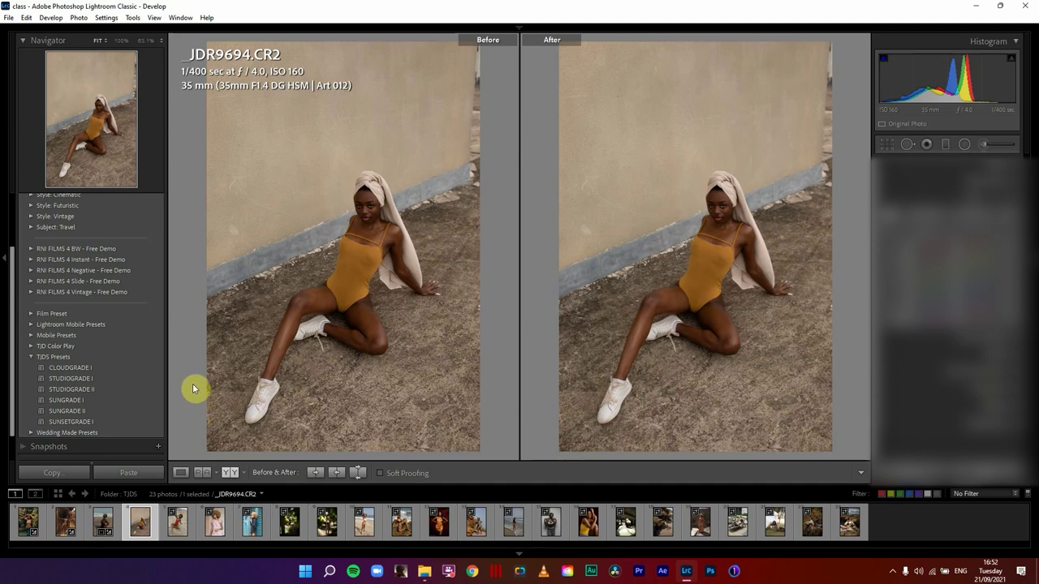
{"action": "left_click", "coordinate": [126, 403]}
{"action": "left_click", "coordinate": [119, 412]}
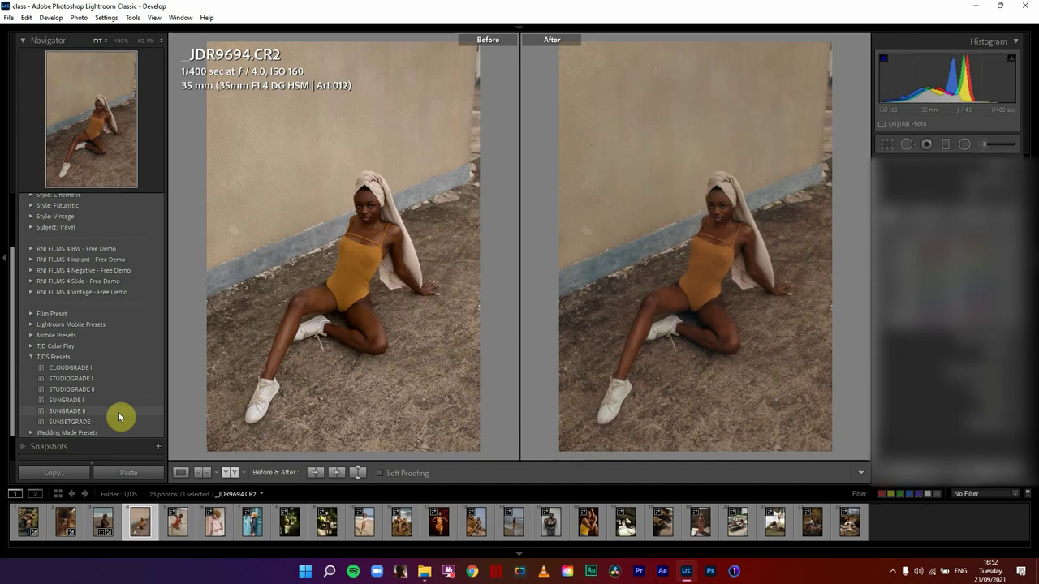
{"action": "left_click", "coordinate": [105, 423]}
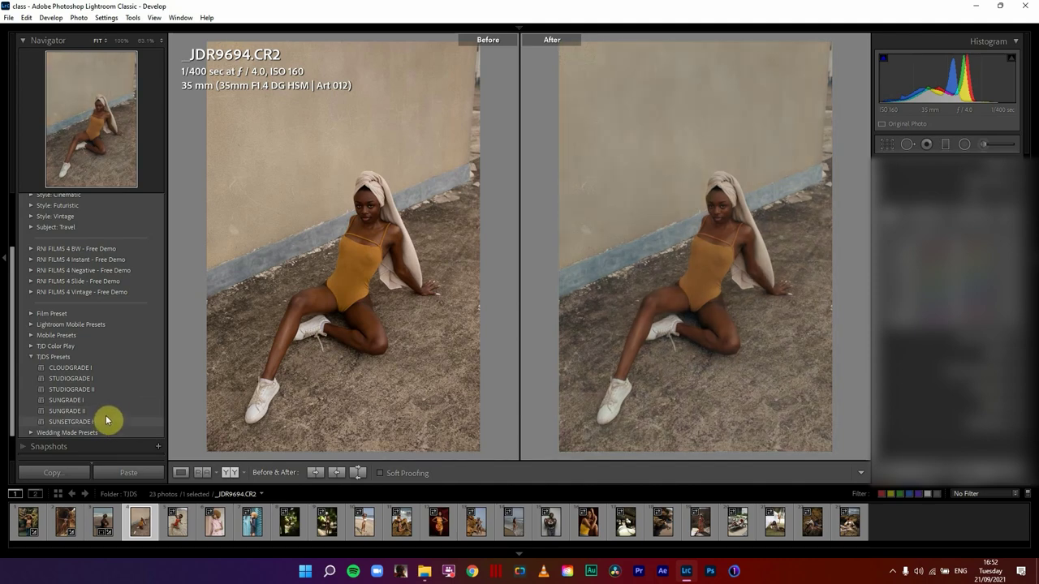
{"action": "left_click", "coordinate": [118, 406]}
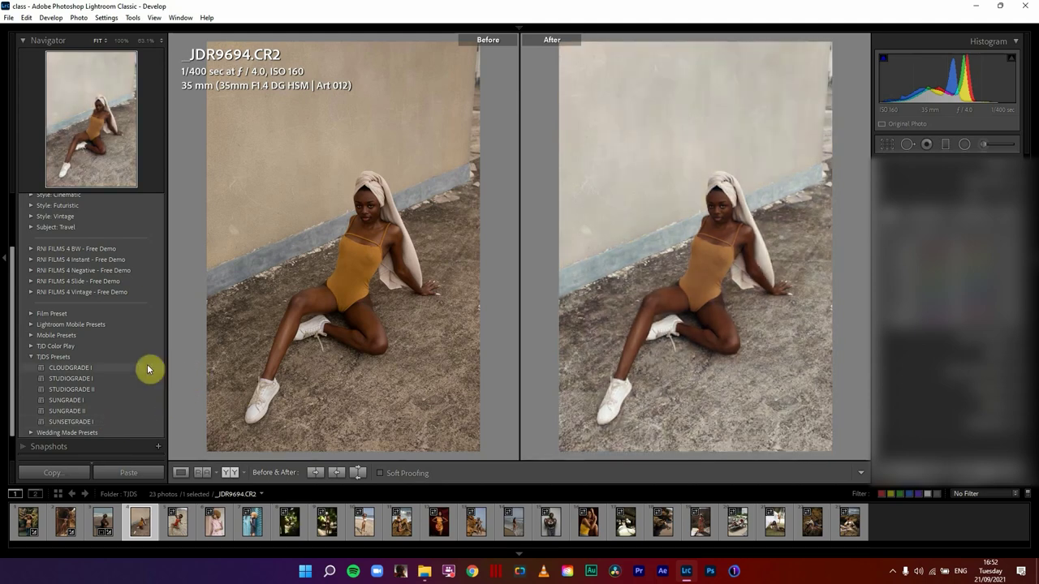
{"action": "left_click", "coordinate": [147, 367]}
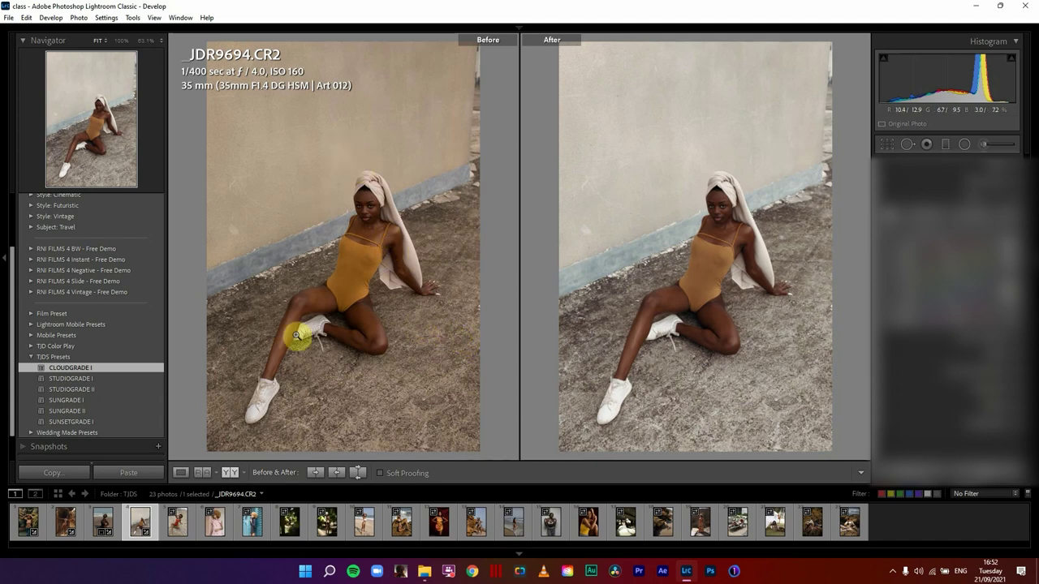
Step: Compare CLOUDGRADE I with the SUNGRADE presets on photo _JDR9933.CR2, and apply CLOUDGRADE I
{"action": "left_click", "coordinate": [178, 526]}
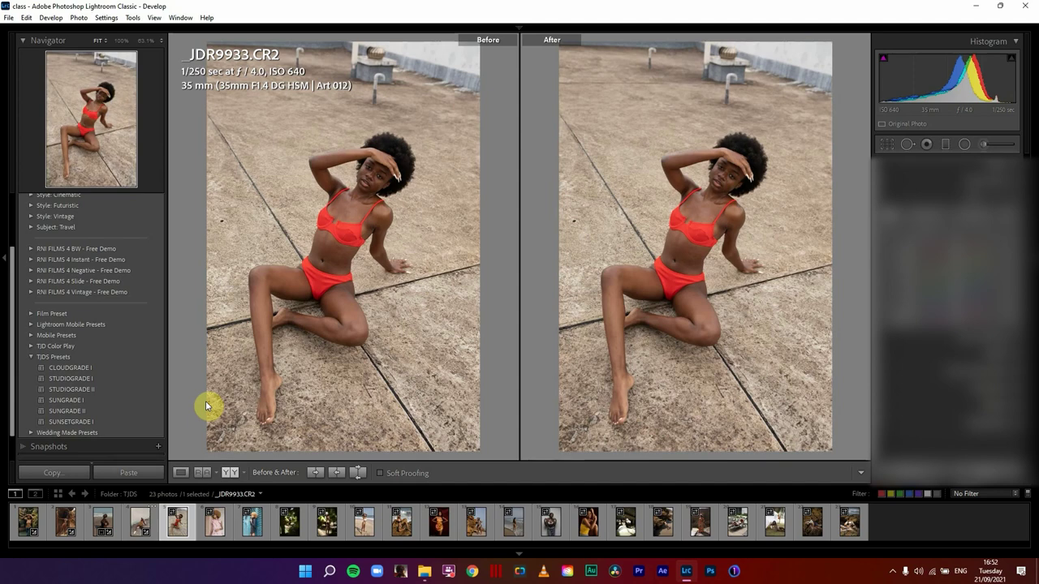
{"action": "left_click", "coordinate": [132, 368]}
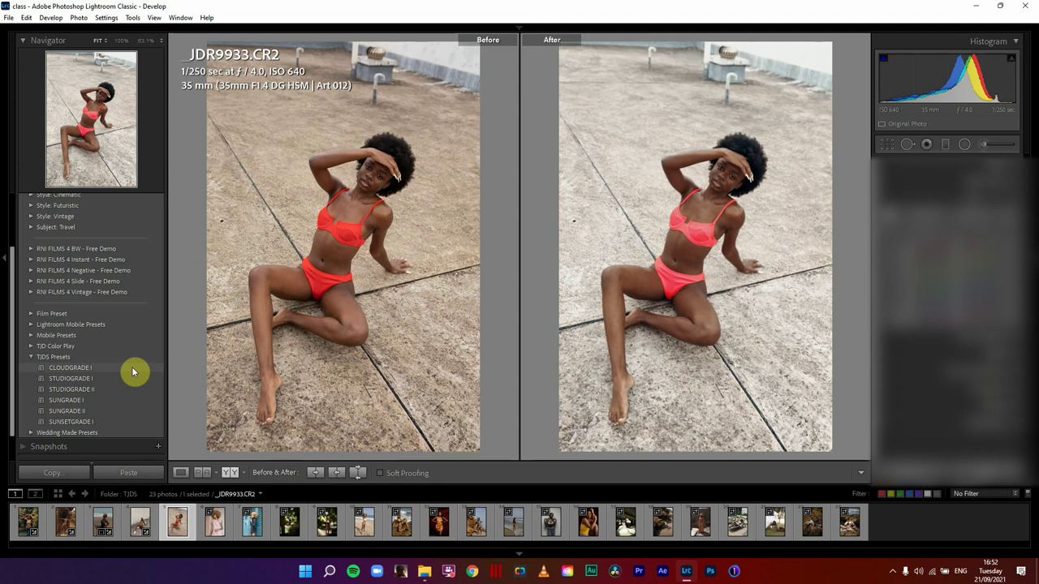
{"action": "left_click", "coordinate": [126, 403]}
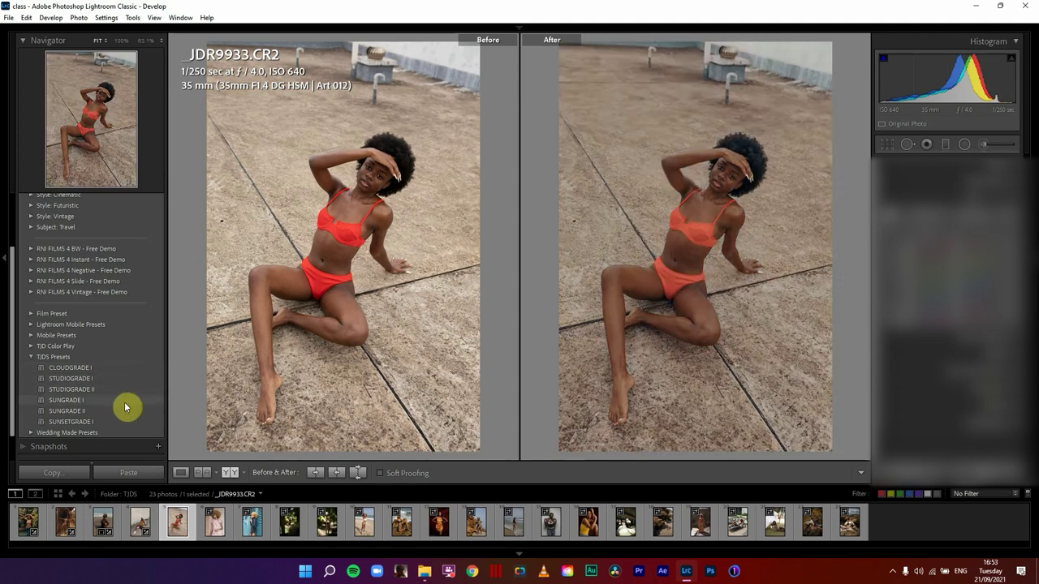
{"action": "left_click", "coordinate": [120, 411]}
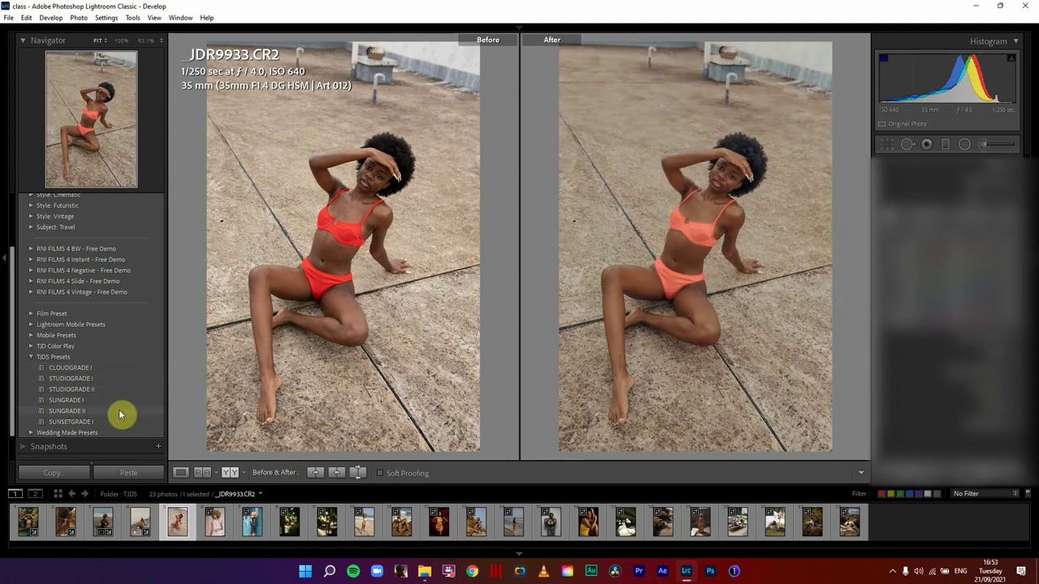
{"action": "left_click", "coordinate": [120, 370]}
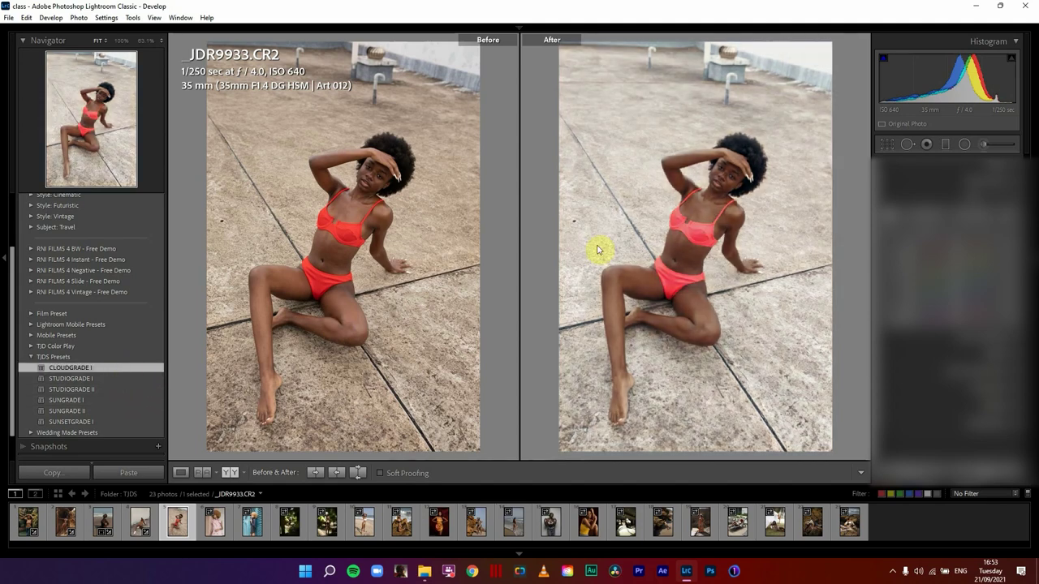
Step: Darken _JDR9933.CR2 slightly and shift the bikini's pinkish tone back to a deeper red
{"action": "mouse_move", "coordinate": [962, 81]}
{"action": "left_mouse_down"}
{"action": "mouse_move", "coordinate": [975, 81]}
{"action": "mouse_move", "coordinate": [964, 81]}
{"action": "left_mouse_up"}
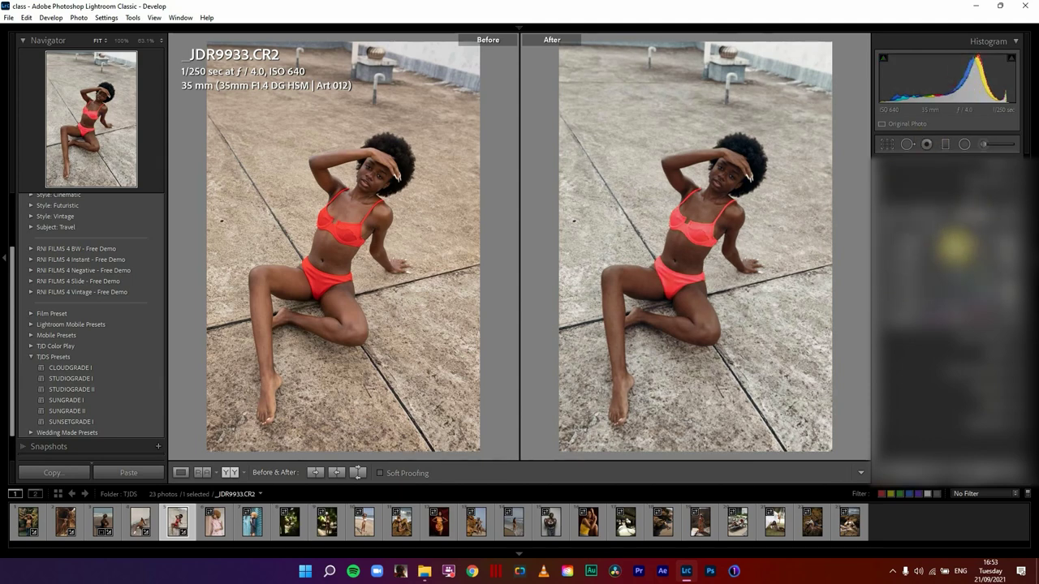
{"action": "left_click_drag", "start_coordinate": [956, 248], "coordinate": [951, 249]}
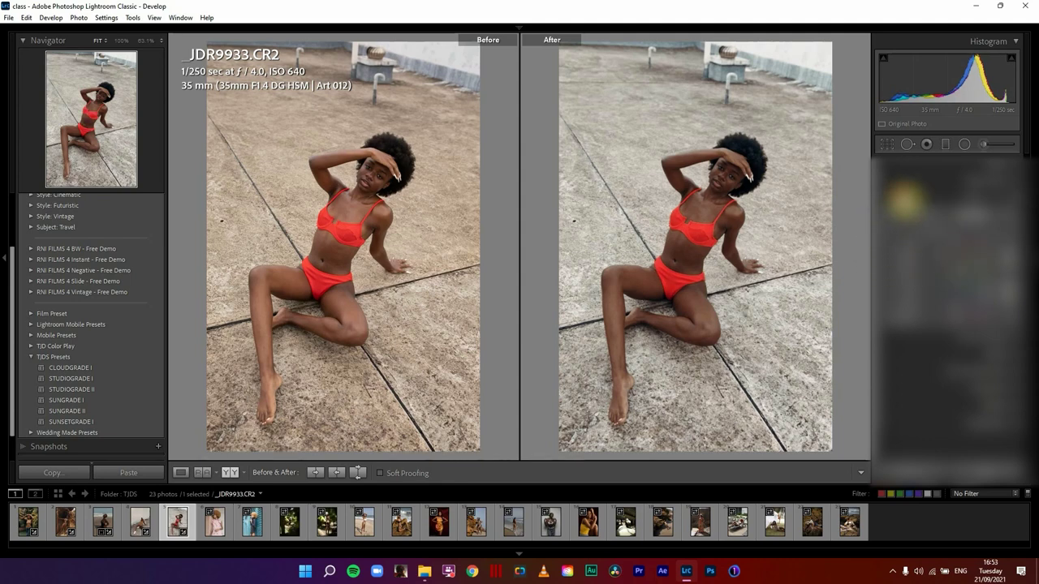
{"action": "left_click", "coordinate": [905, 199]}
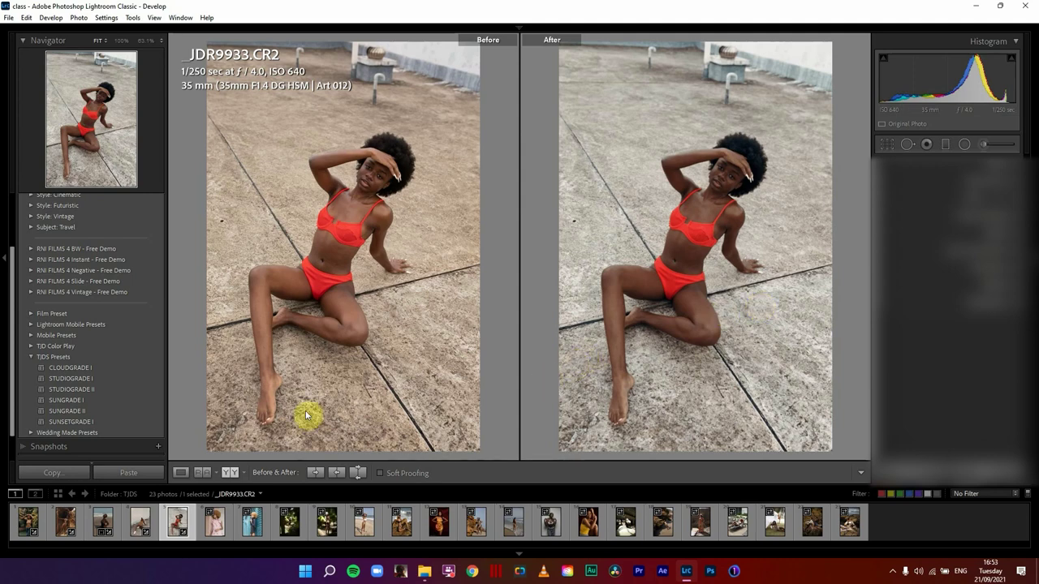
Step: Compare the CLOUDGRADE, SUNGRADE and SUNSETGRADE presets on photo _MG_1275.CR2, and apply SUNGRADE II
{"action": "left_click", "coordinate": [218, 526]}
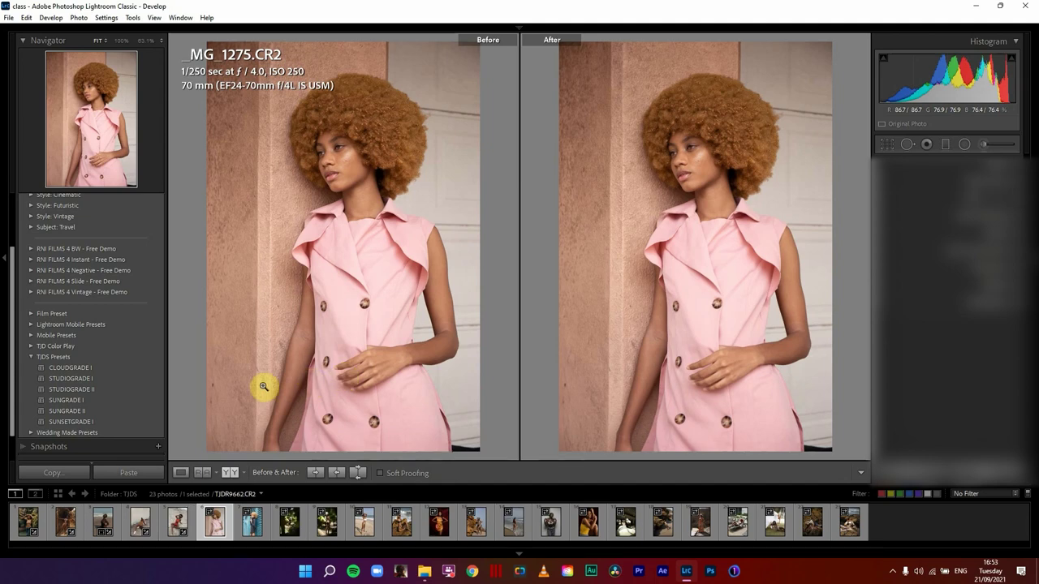
{"action": "left_click", "coordinate": [69, 368]}
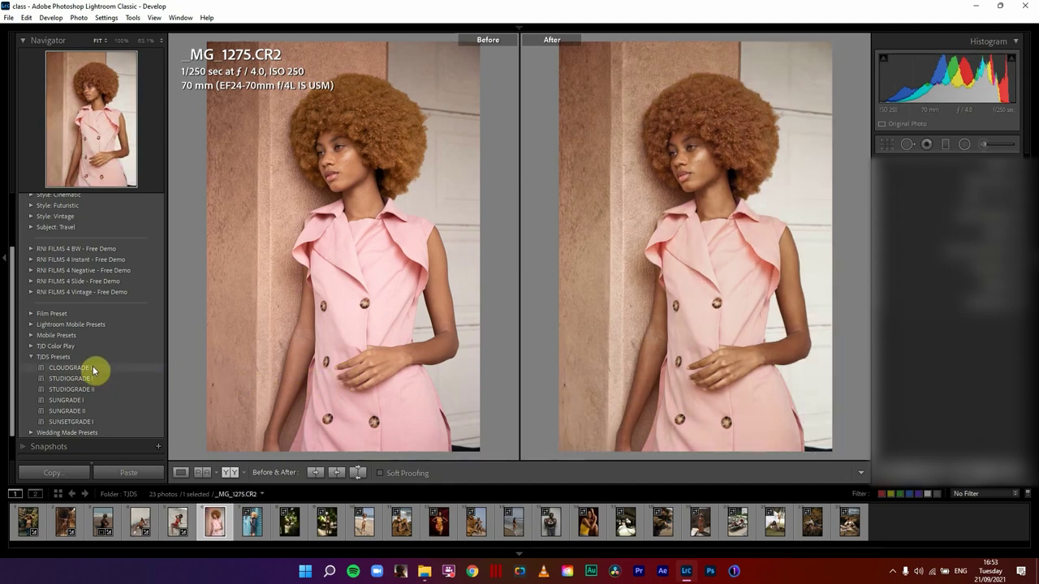
{"action": "left_click", "coordinate": [84, 403]}
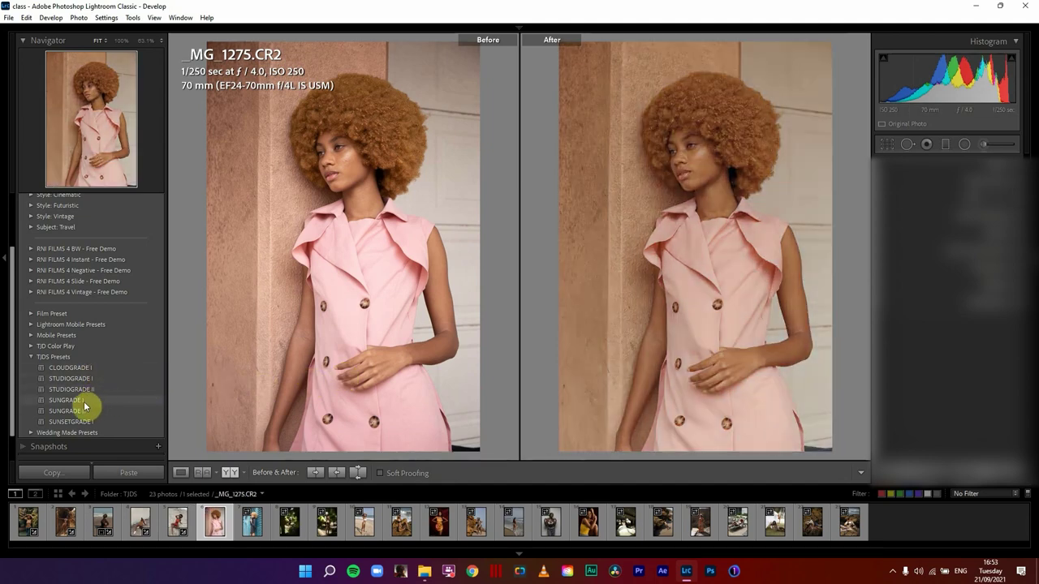
{"action": "left_click", "coordinate": [84, 411]}
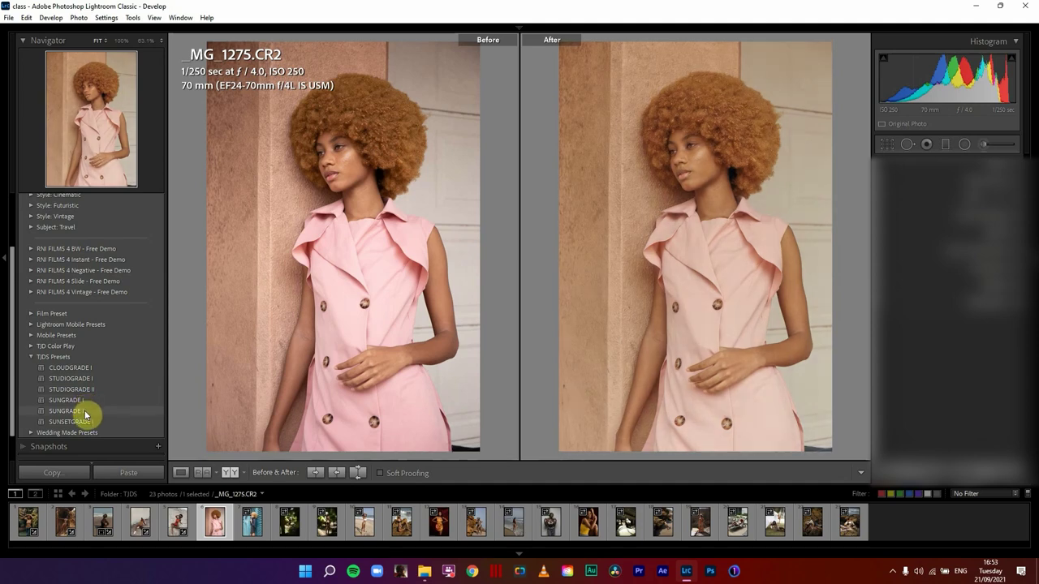
{"action": "left_click", "coordinate": [91, 423]}
{"action": "left_click", "coordinate": [91, 412]}
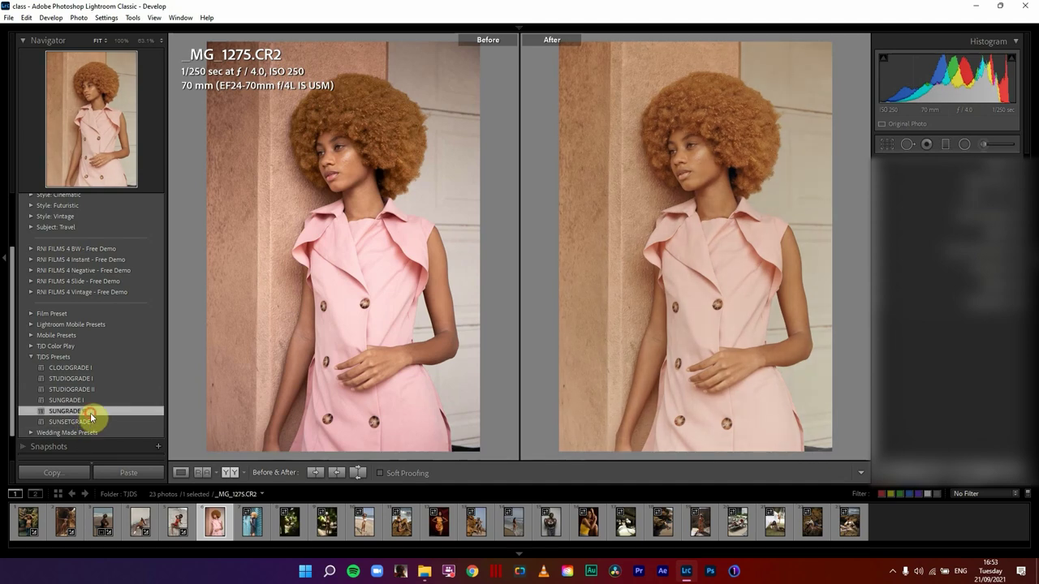
Step: Compare SUNGRADE II with SUNGRADE I on photo TJDR9216.CR2, apply SUNGRADE I and lower the exposure to -1.32
{"action": "left_click", "coordinate": [253, 527]}
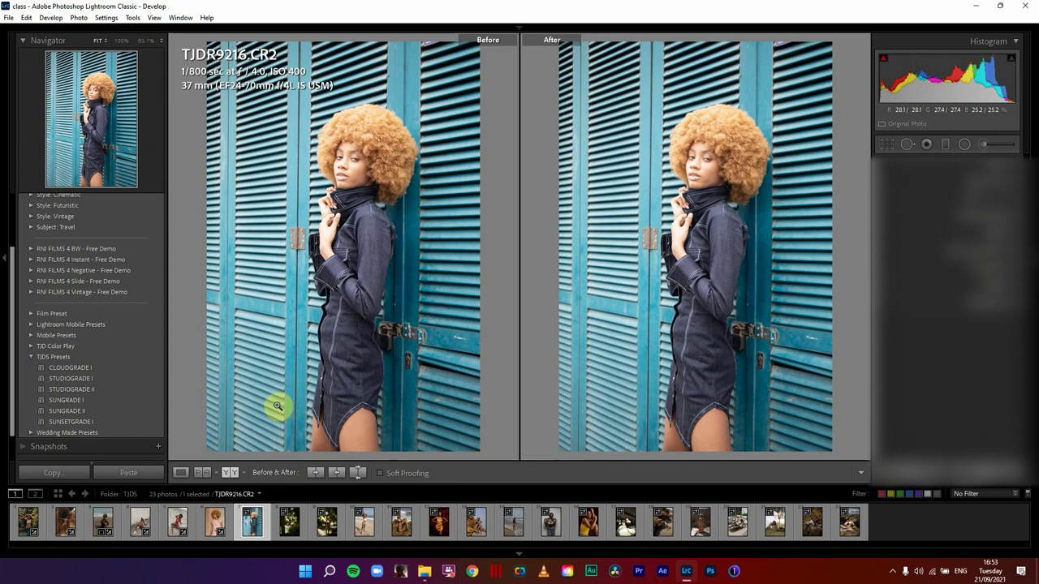
{"action": "left_click", "coordinate": [107, 411]}
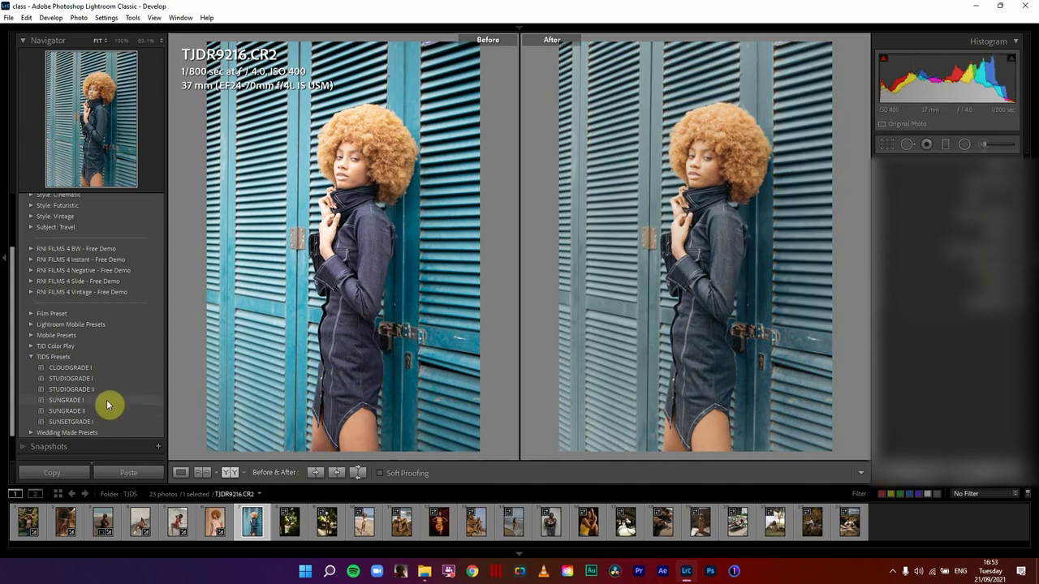
{"action": "left_click", "coordinate": [107, 399]}
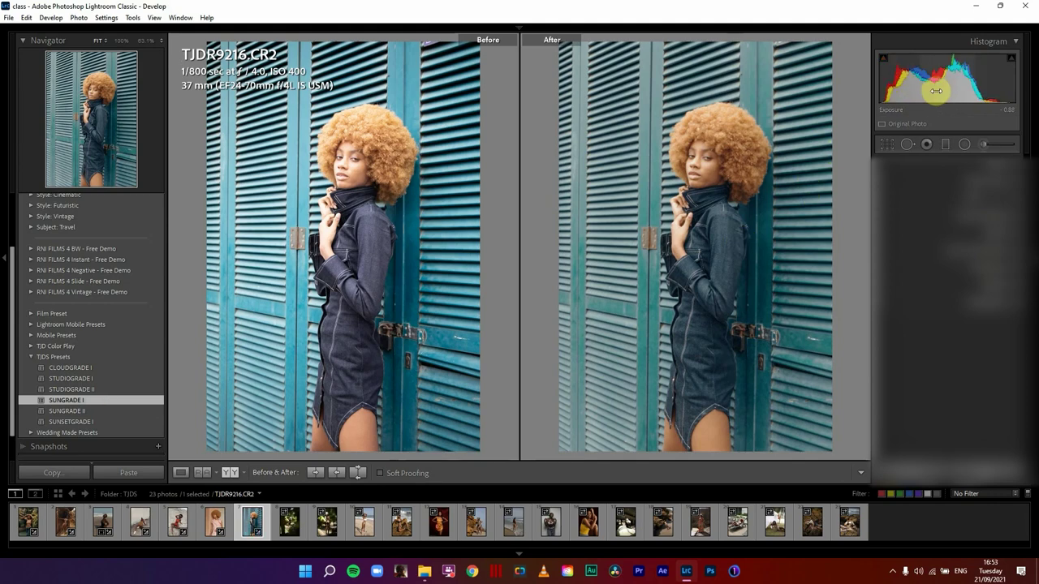
{"action": "left_click_drag", "start_coordinate": [936, 91], "coordinate": [919, 91]}
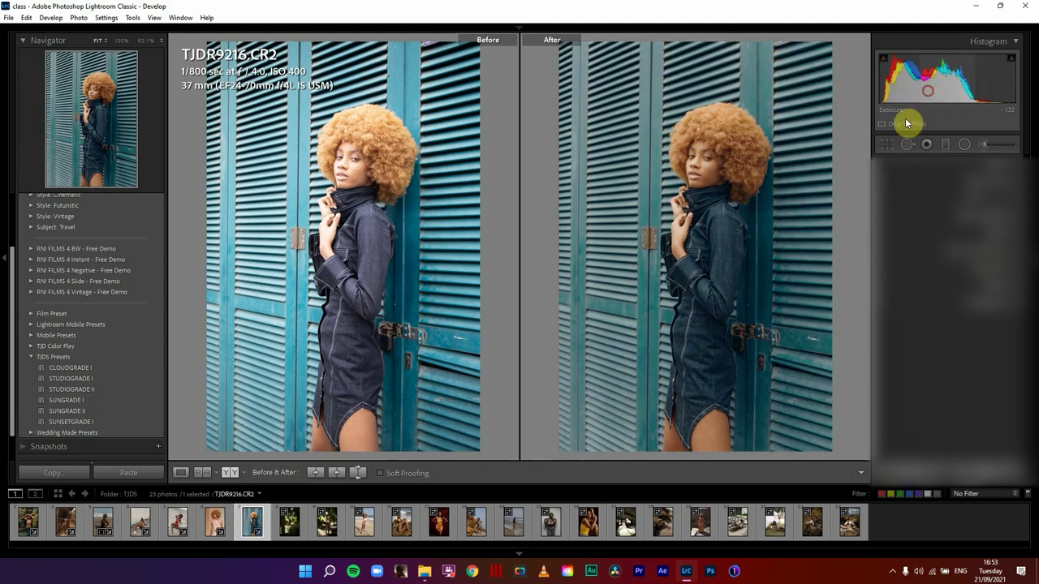
Step: Straighten photo TJDR9216.CR2 by rotating its crop slightly and accept the crop
{"action": "left_click", "coordinate": [887, 145]}
{"action": "left_click_drag", "start_coordinate": [814, 138], "coordinate": [816, 162]}
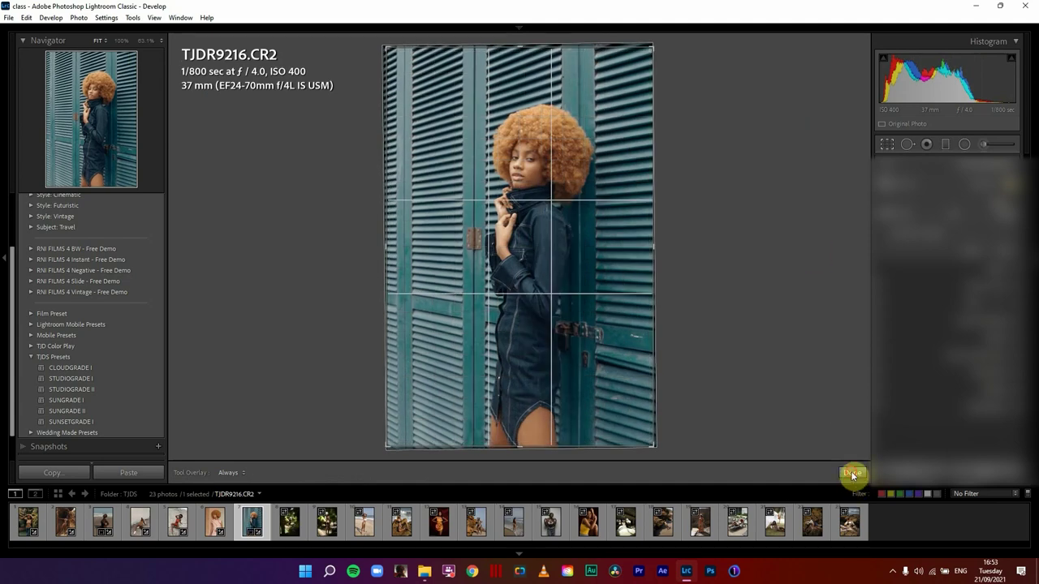
{"action": "left_click", "coordinate": [852, 474]}
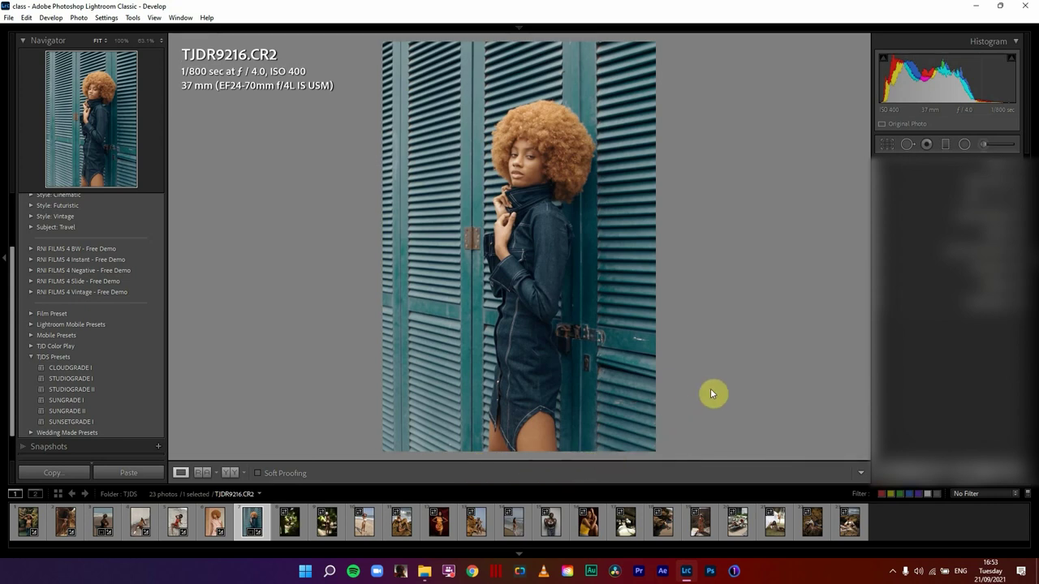
Step: Apply the SUNGRADE I preset to photo TJDR4027.CR2 and lower its exposure slightly
{"action": "left_click", "coordinate": [293, 527]}
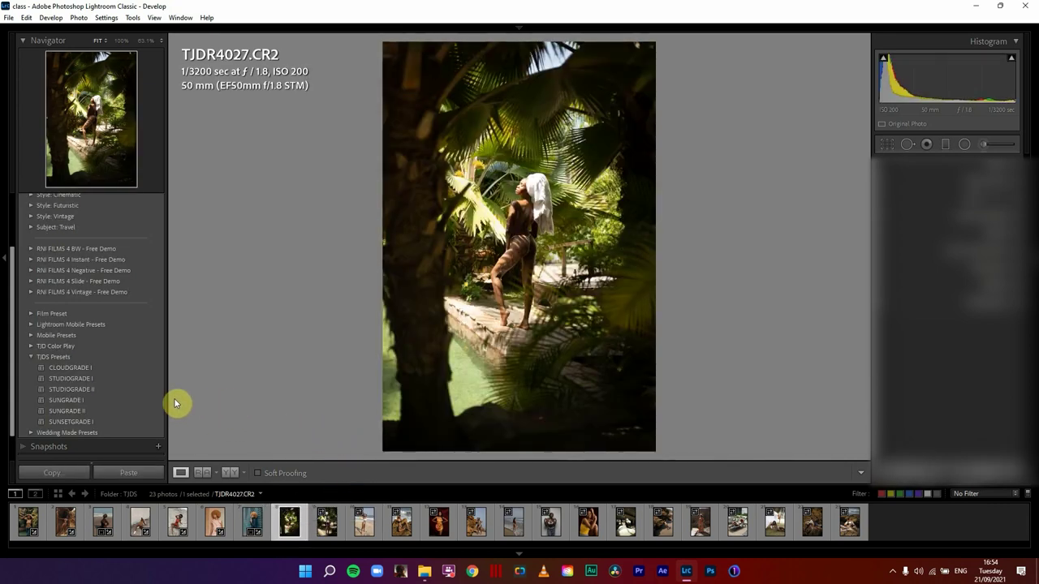
{"action": "left_click", "coordinate": [111, 401]}
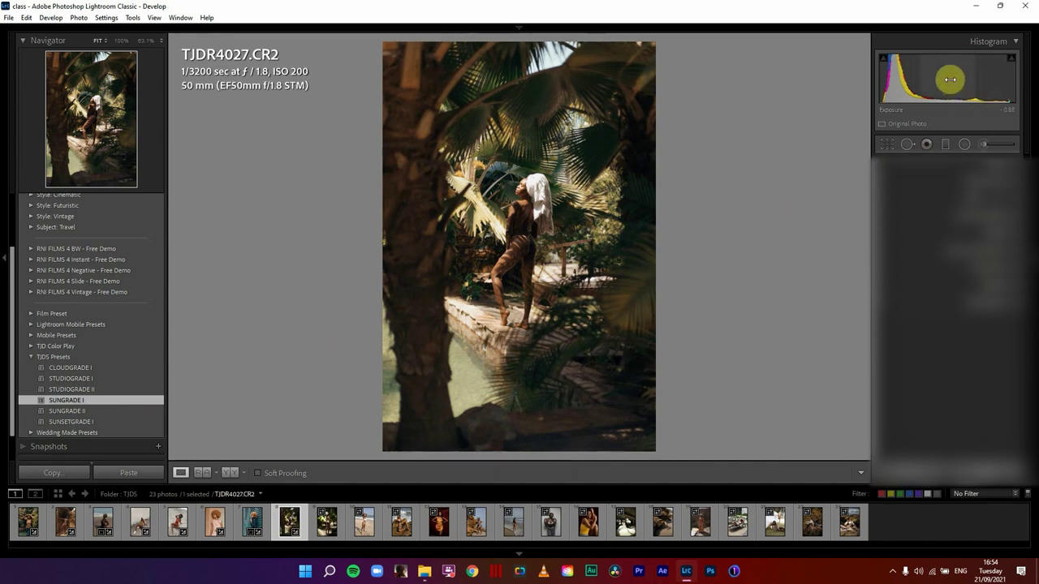
{"action": "left_click_drag", "start_coordinate": [949, 79], "coordinate": [921, 78]}
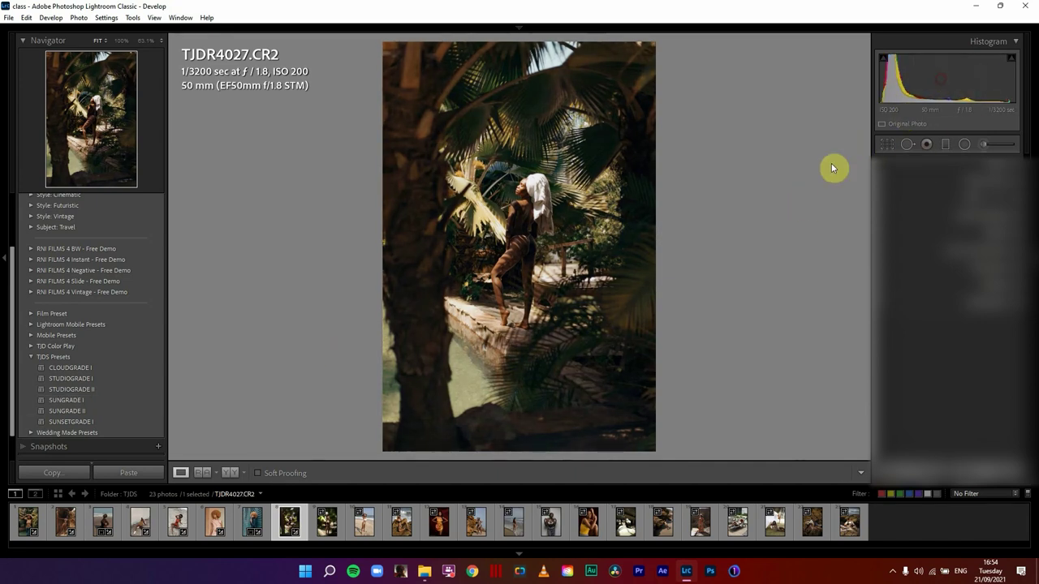
Step: Apply the SUNGRADE I preset to photo TJDR4040.CR2 and inspect the skin tones and background up close
{"action": "left_click", "coordinate": [328, 524]}
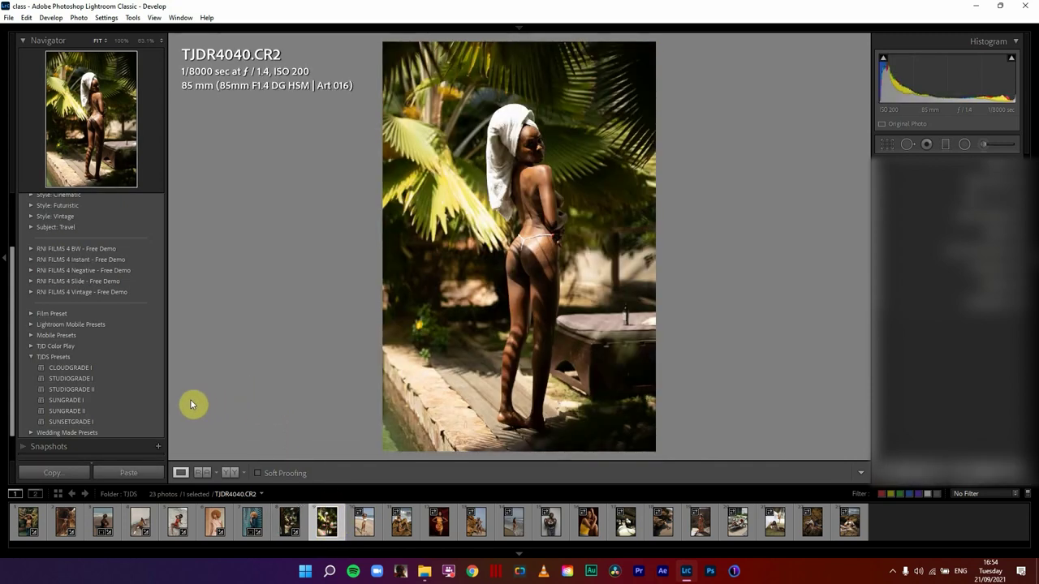
{"action": "left_click", "coordinate": [141, 403]}
{"action": "left_click_drag", "start_coordinate": [550, 181], "coordinate": [731, 173]}
{"action": "left_click_drag", "start_coordinate": [759, 336], "coordinate": [734, 235]}
{"action": "left_click", "coordinate": [734, 234]}
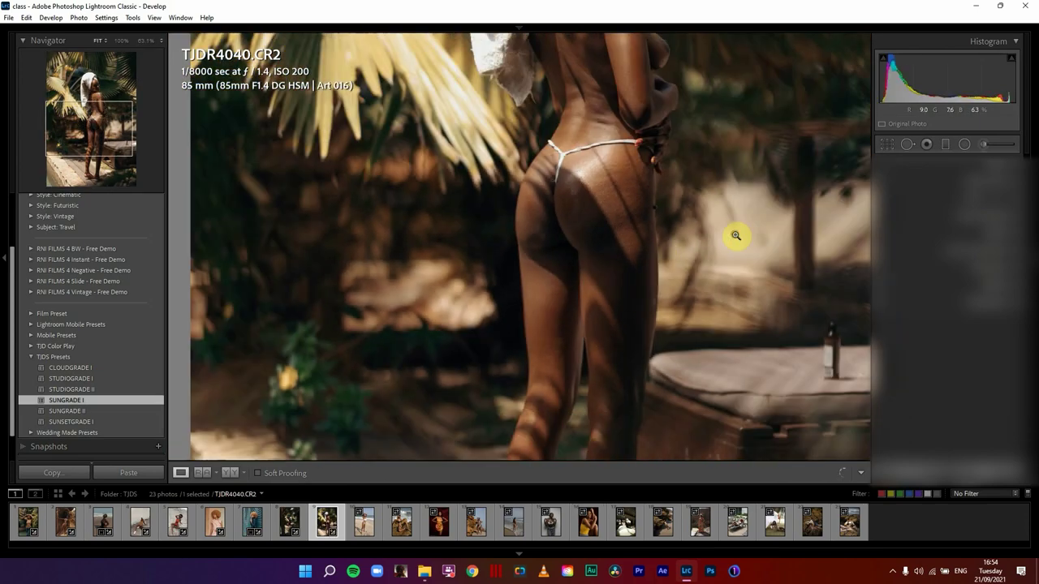
Step: Preview the SUNGRADE presets on the beach photo TJDR9831.CR2 and apply SUNGRADE I
{"action": "left_click", "coordinate": [364, 522]}
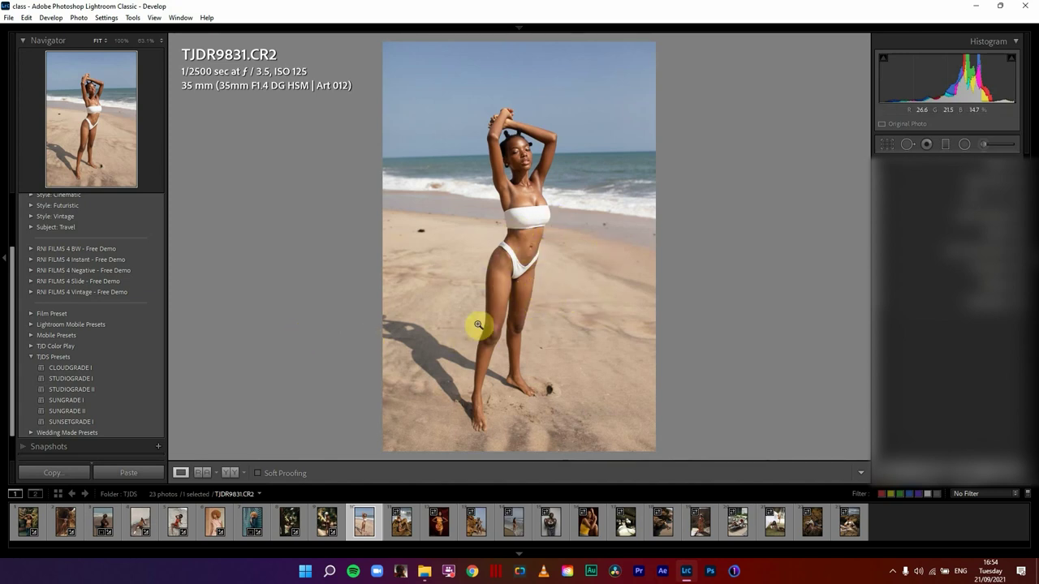
{"action": "mouse_move", "coordinate": [118, 403]}
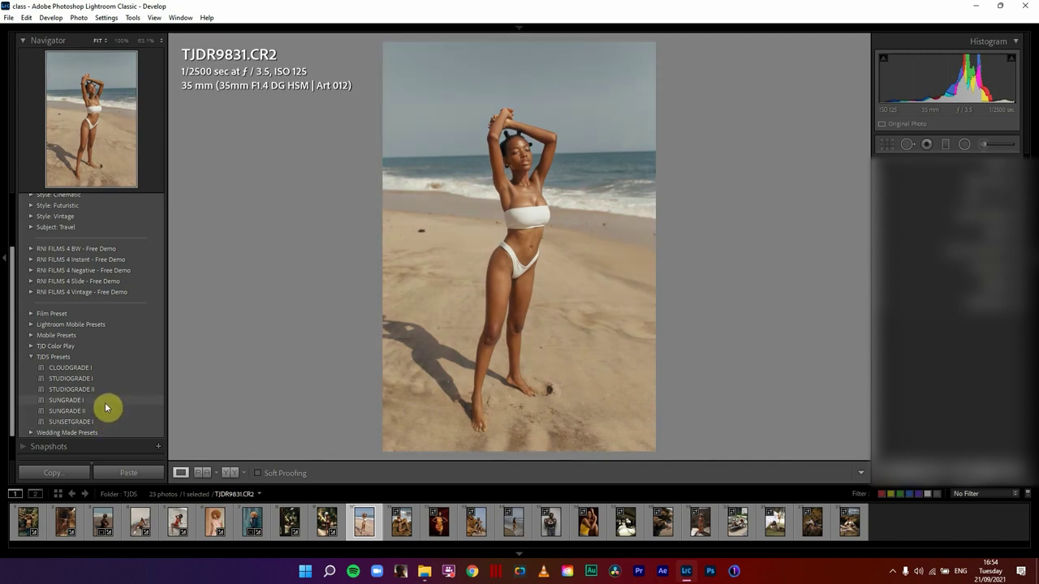
{"action": "left_click", "coordinate": [105, 403]}
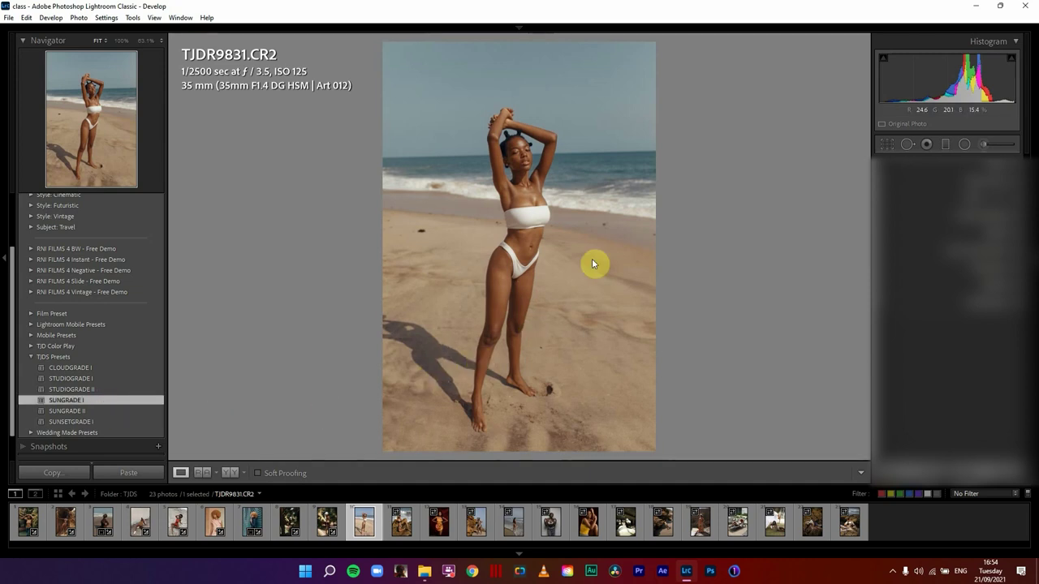
Step: Apply the SUNGRADE I preset to photo TJDR0033.CR2 and show its before and after versions side by side
{"action": "left_click", "coordinate": [411, 528]}
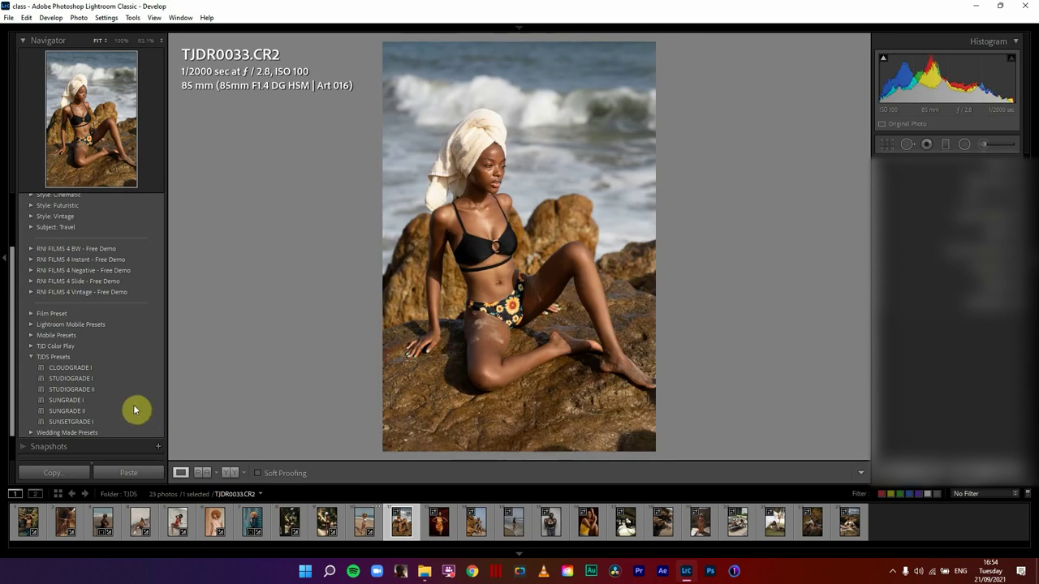
{"action": "left_click", "coordinate": [90, 403]}
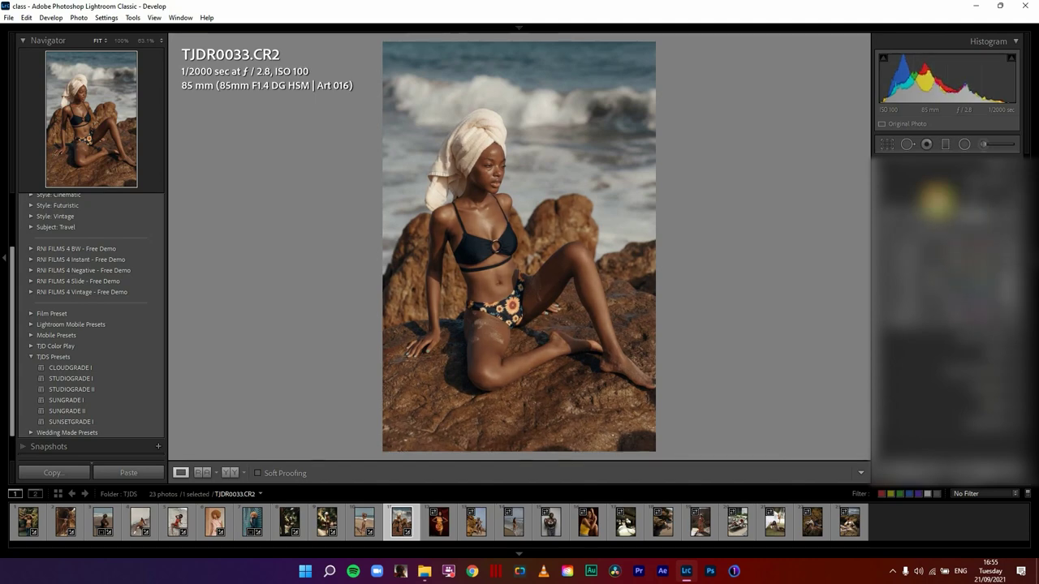
{"action": "key", "text": "y"}
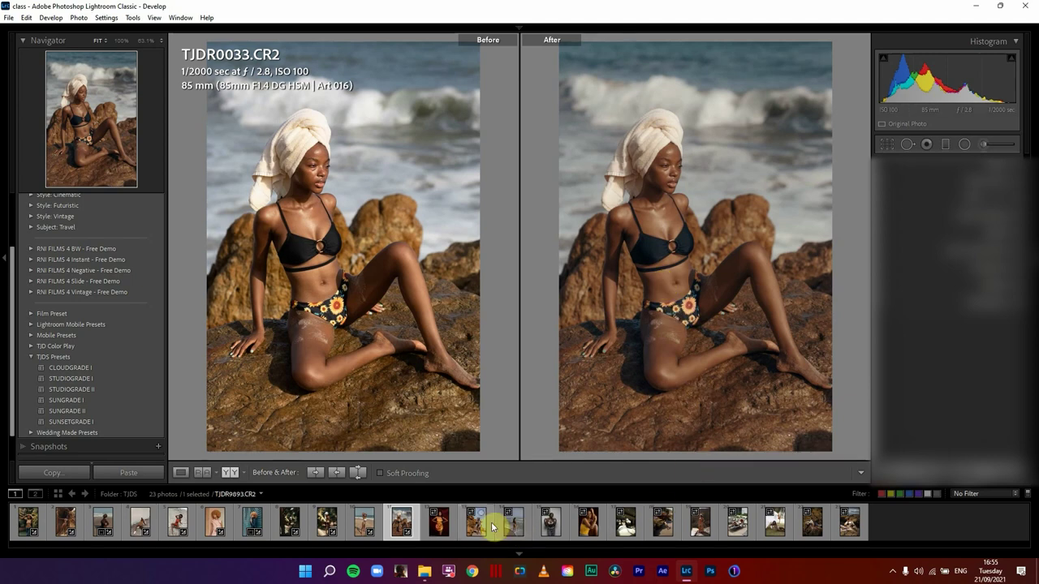
Step: Apply the STUDIOGRADE I preset to photo TJDR9662.CR2 and shift the red backdrop towards a deeper maroon
{"action": "left_click", "coordinate": [445, 531]}
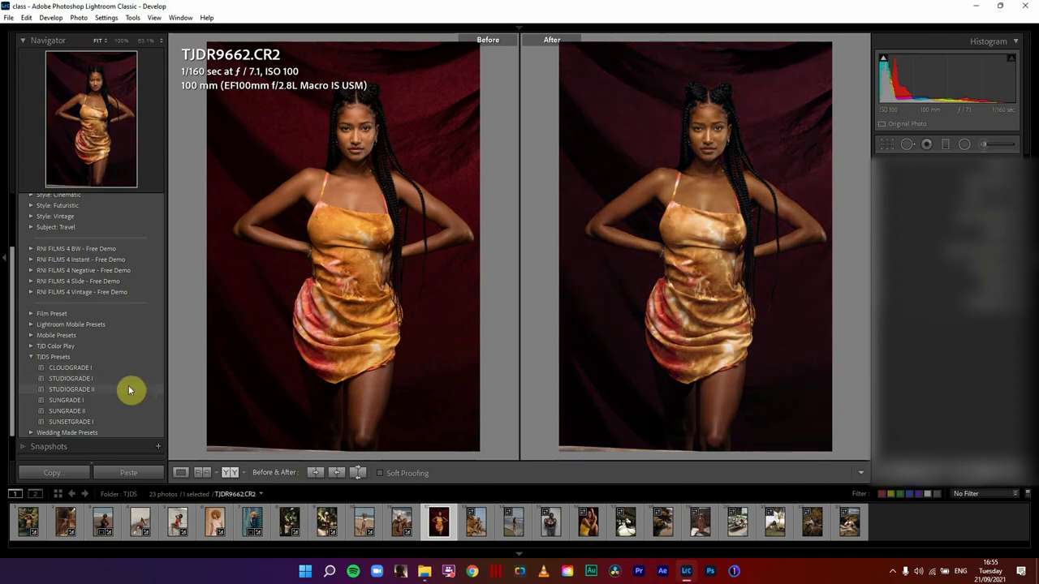
{"action": "left_click", "coordinate": [102, 379]}
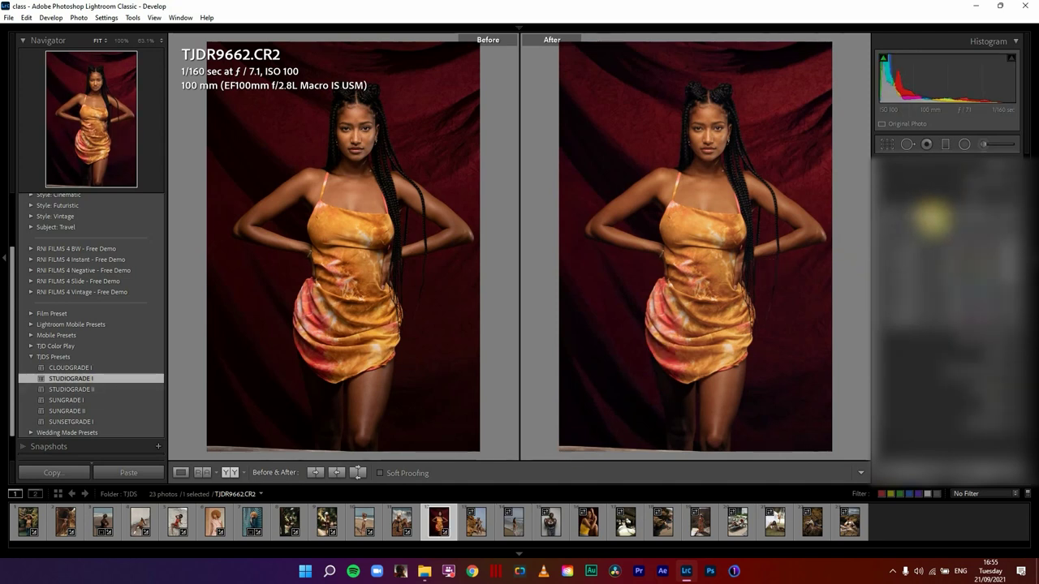
{"action": "left_click", "coordinate": [951, 247]}
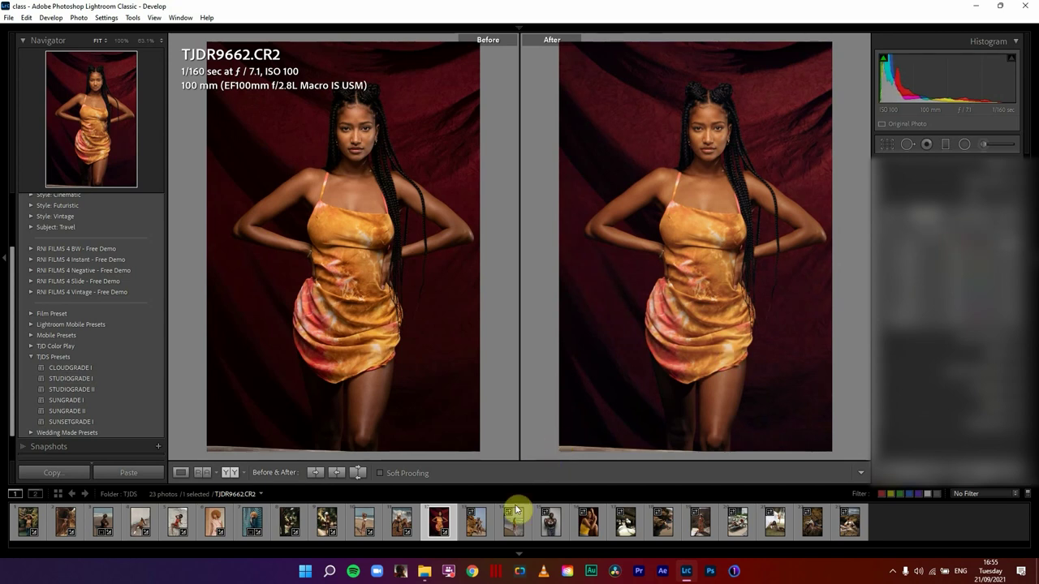
Step: Compare the SUNGRADE I and SUNGRADE II presets on photo TJDR9893.CR2, and apply SUNGRADE I
{"action": "left_click", "coordinate": [477, 529]}
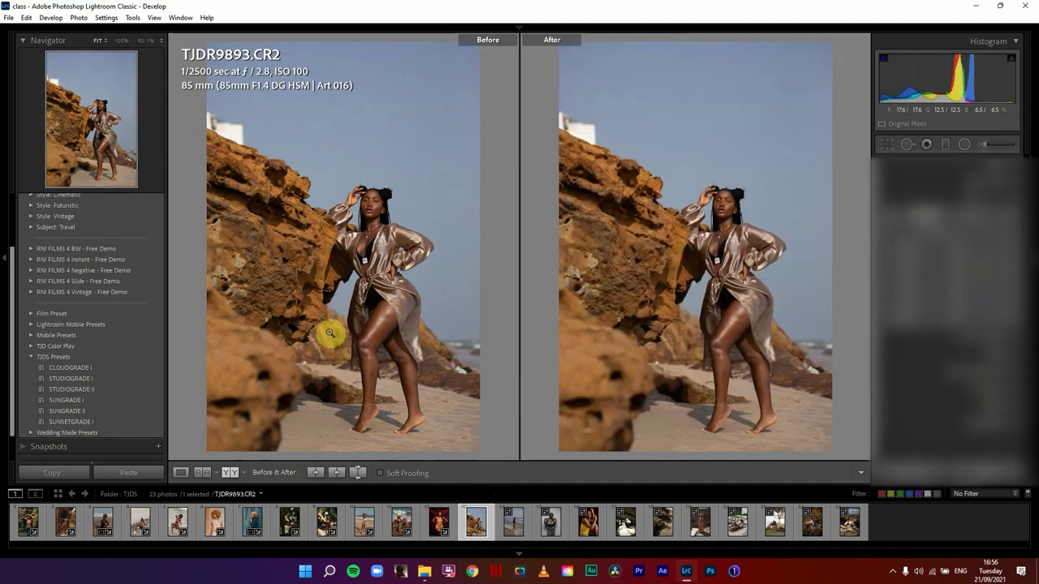
{"action": "left_click", "coordinate": [106, 403]}
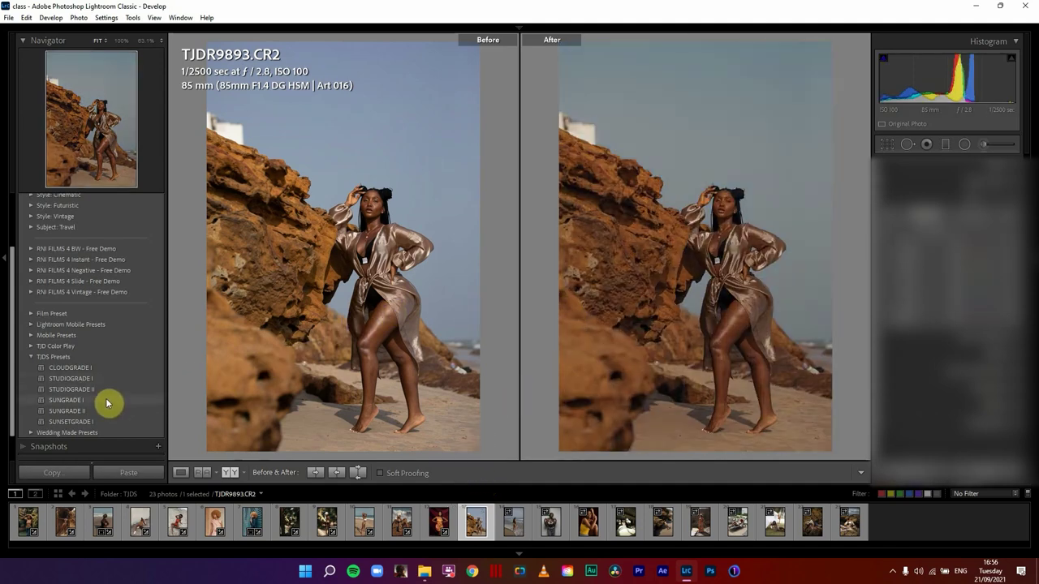
{"action": "left_click", "coordinate": [108, 413]}
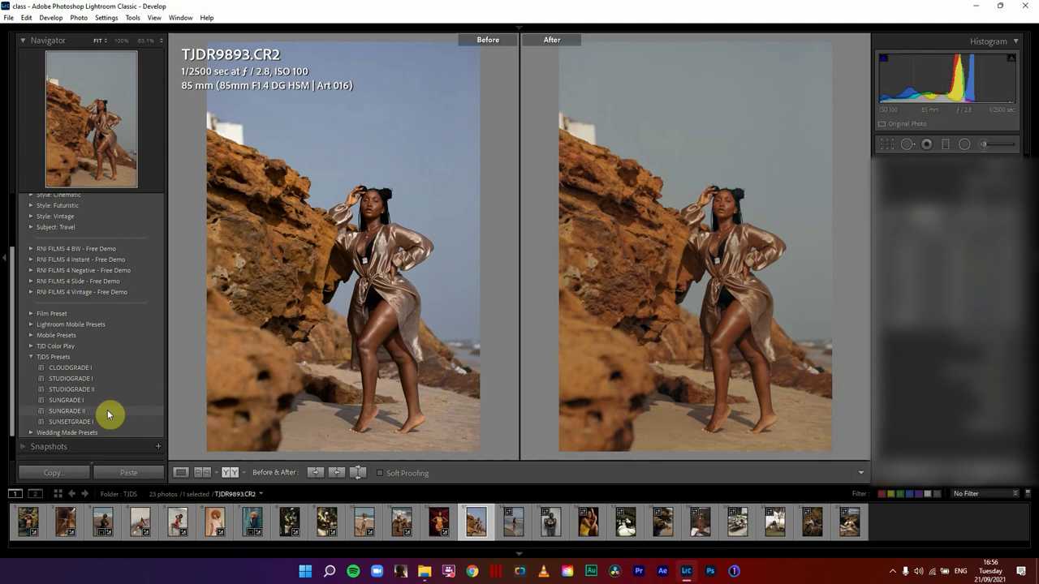
{"action": "left_click", "coordinate": [108, 402]}
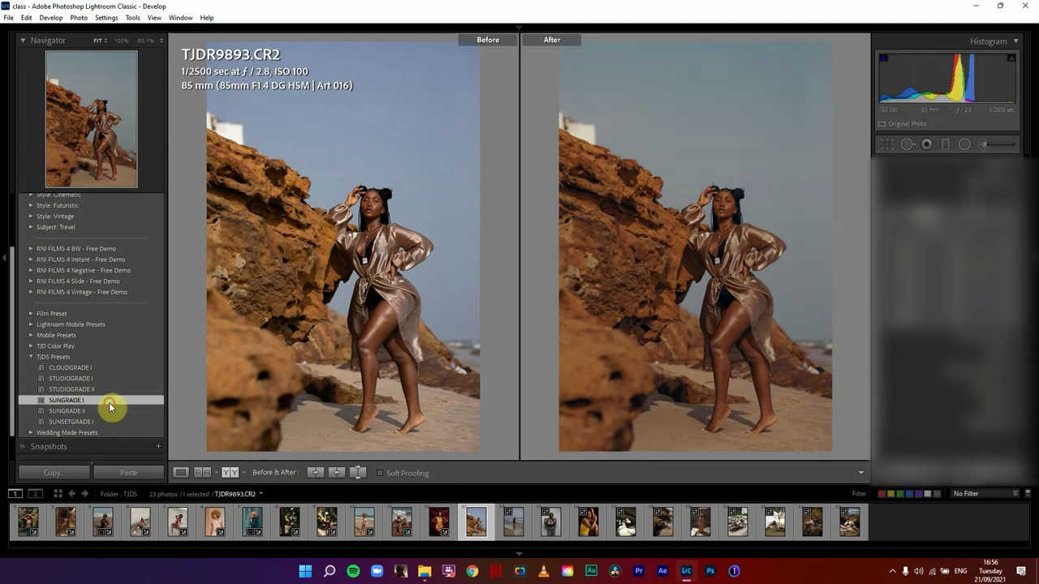
Step: Compare the SUNGRADE I and SUNGRADE II presets on photo TJDR0088.CR2, and apply SUNGRADE II
{"action": "left_click", "coordinate": [514, 531]}
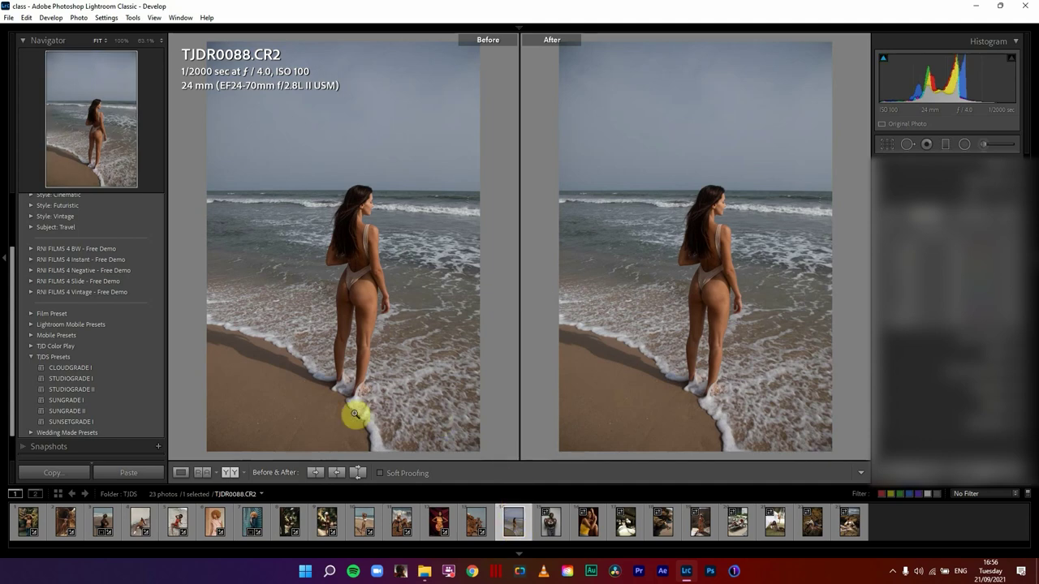
{"action": "left_click", "coordinate": [84, 404]}
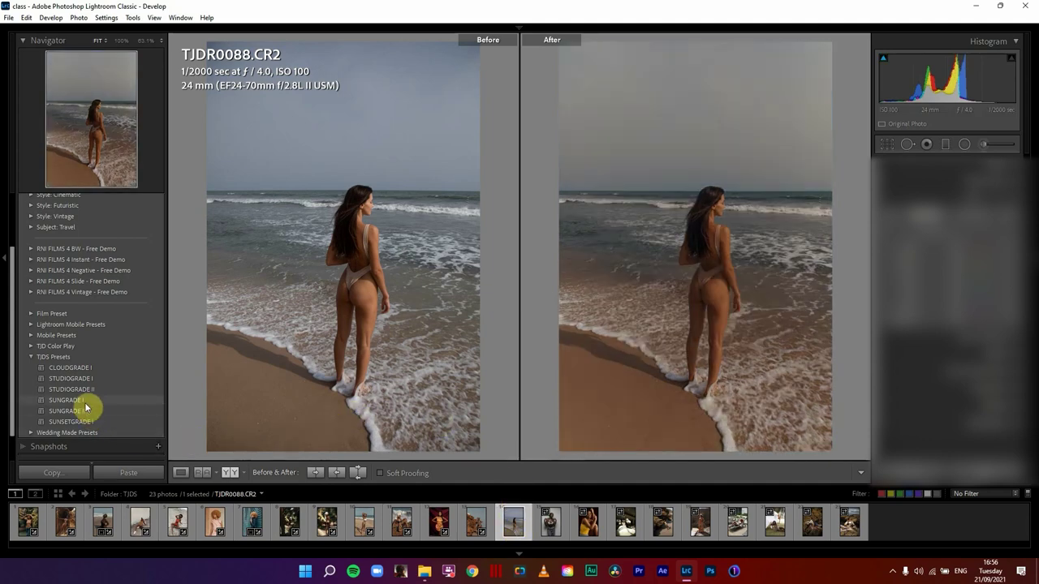
{"action": "left_click", "coordinate": [84, 417]}
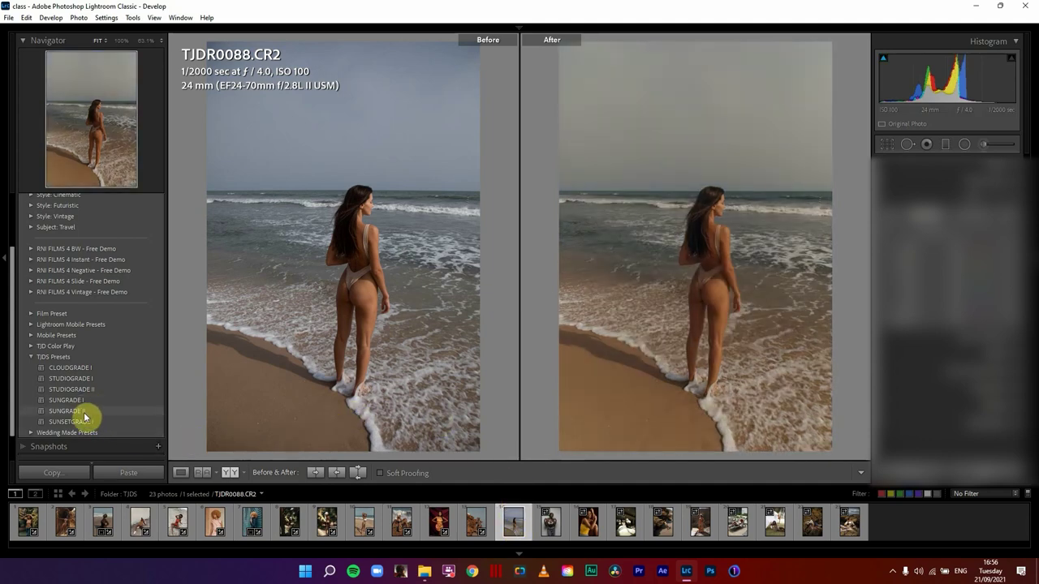
{"action": "left_click", "coordinate": [84, 417]}
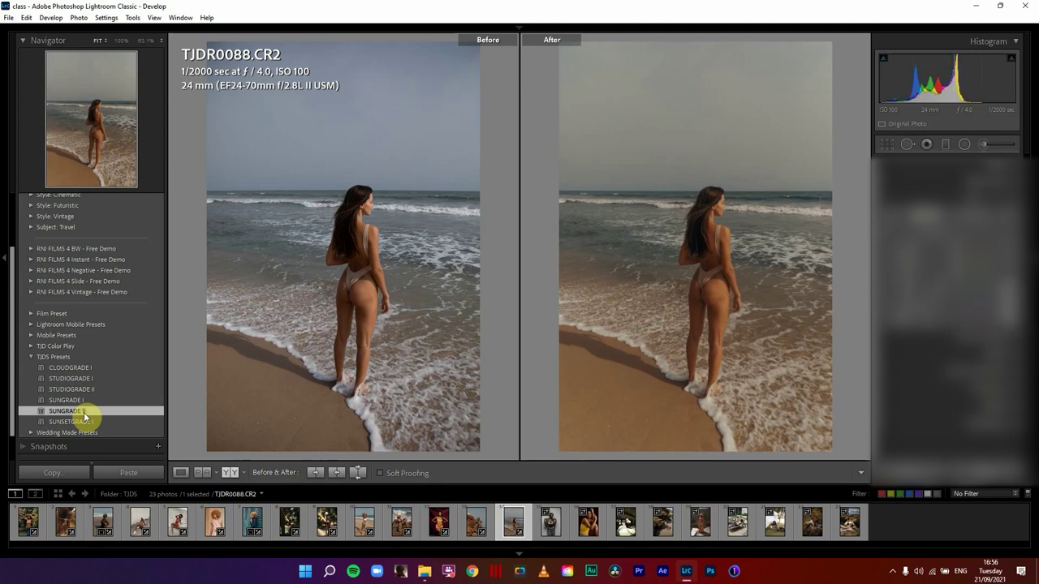
Step: Compare STUDIOGRADE I and STUDIOGRADE II on the studio portrait with blue jeans, apply STUDIOGRADE II and check the face
{"action": "left_click", "coordinate": [557, 526]}
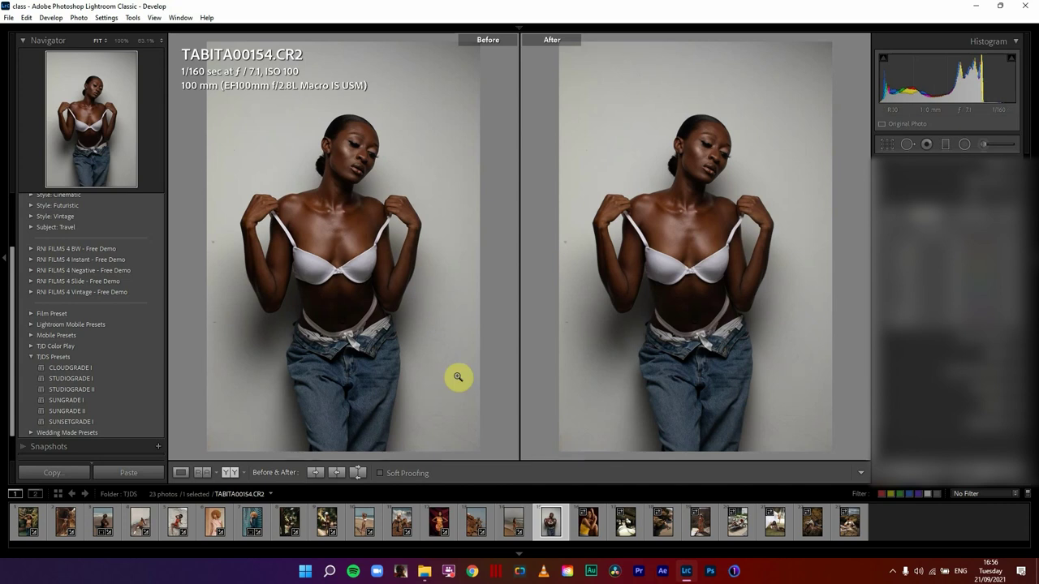
{"action": "left_click", "coordinate": [147, 379]}
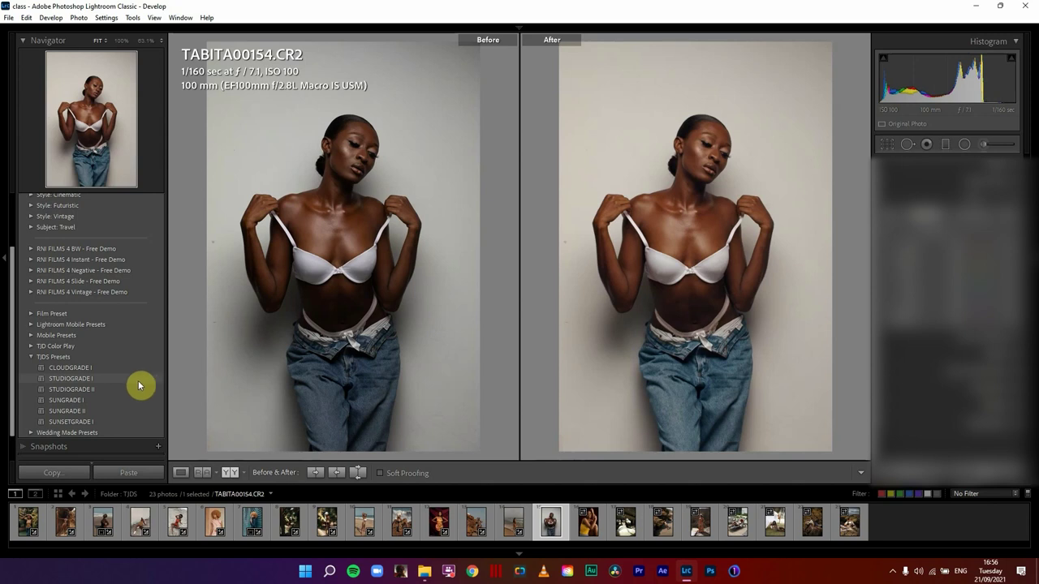
{"action": "left_click", "coordinate": [115, 392]}
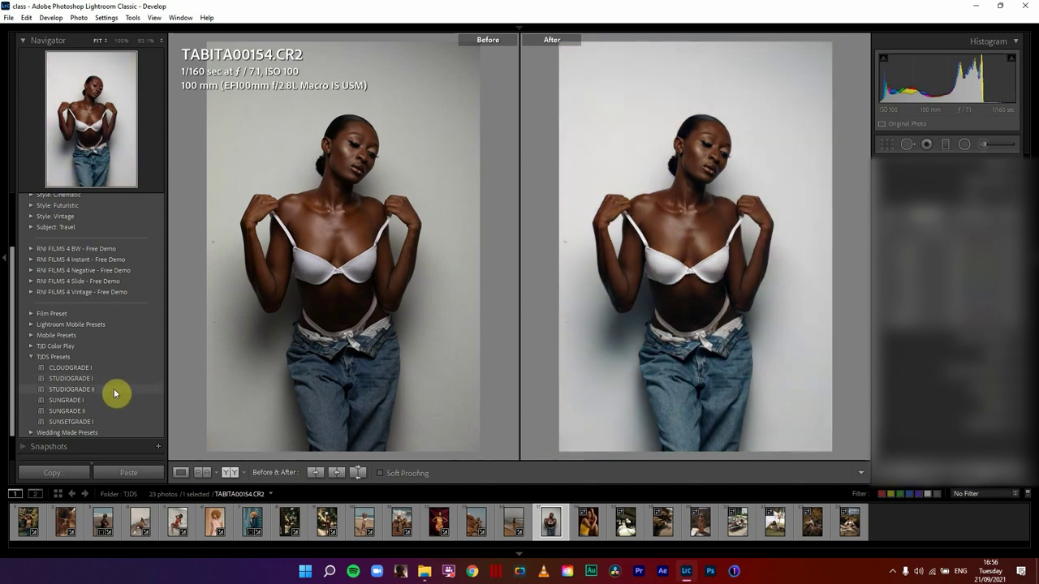
{"action": "left_click", "coordinate": [114, 394]}
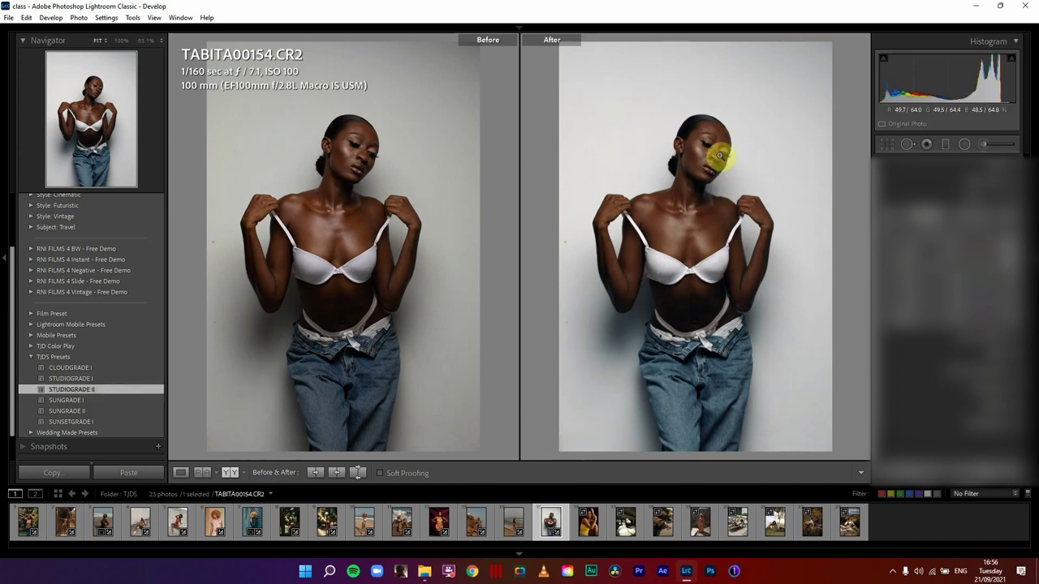
{"action": "left_click_drag", "start_coordinate": [719, 143], "coordinate": [680, 167]}
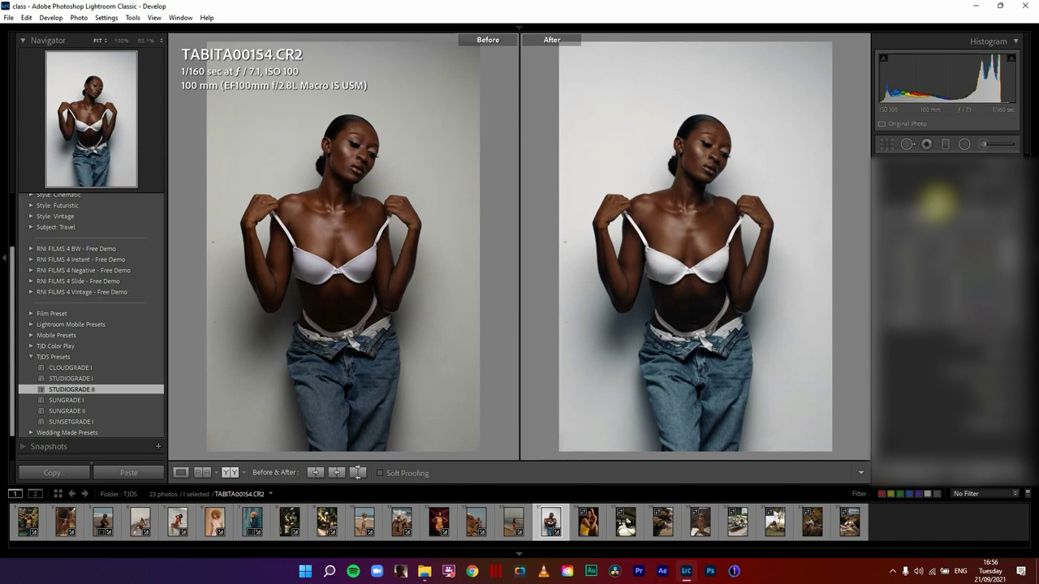
Step: Apply the STUDIOGRADE I preset to photo TJDR7150.CR2
{"action": "left_click", "coordinate": [592, 532]}
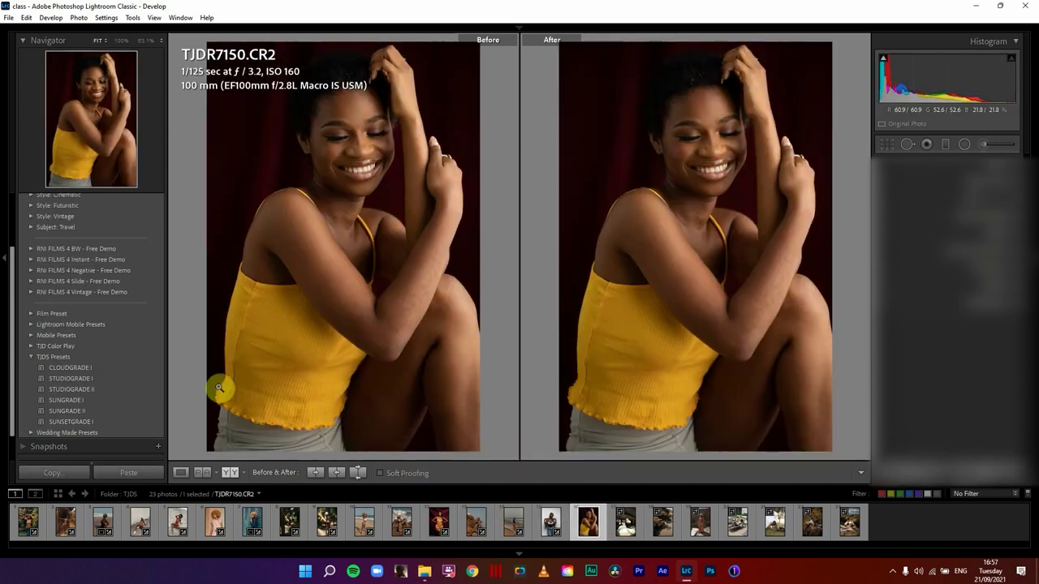
{"action": "left_click", "coordinate": [124, 381]}
{"action": "left_click", "coordinate": [124, 381]}
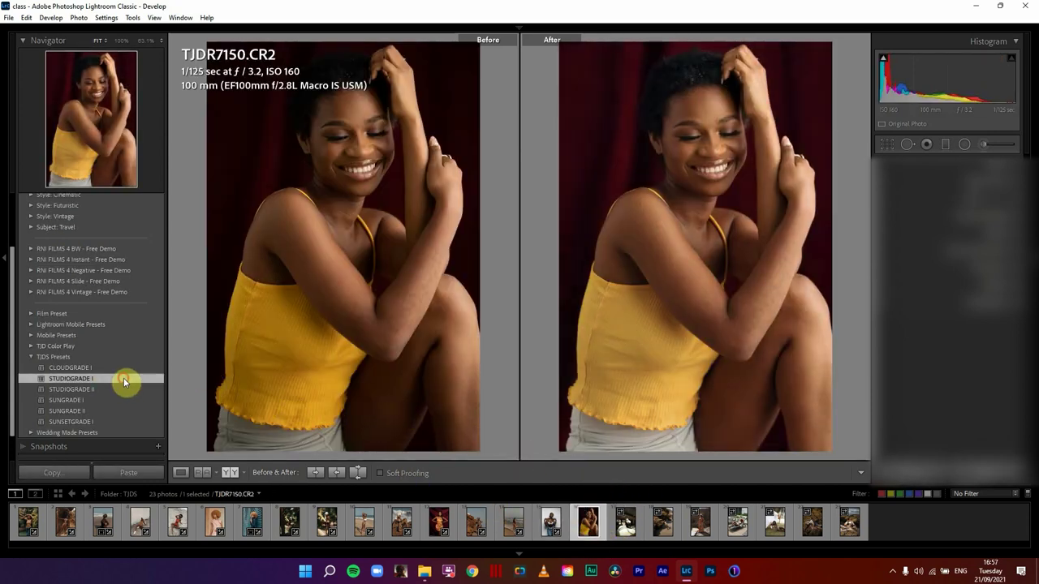
Step: Examine the face and skin detail of photo TJDR7150.CR2 up close, comparing the original with the graded version
{"action": "left_click", "coordinate": [678, 144]}
{"action": "left_click_drag", "start_coordinate": [679, 151], "coordinate": [764, 155]}
{"action": "left_click_drag", "start_coordinate": [710, 309], "coordinate": [726, 297]}
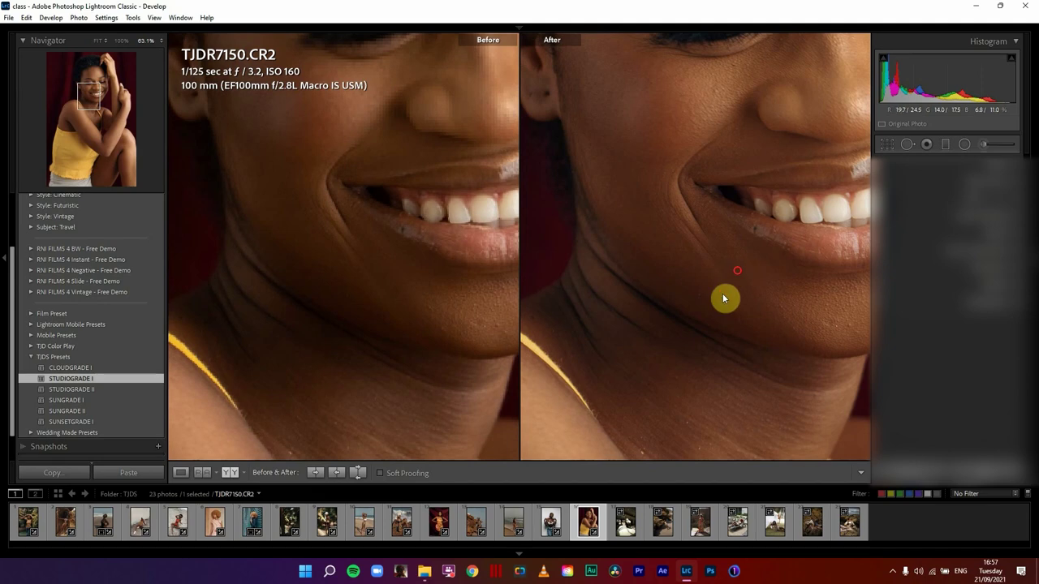
{"action": "left_click", "coordinate": [704, 306]}
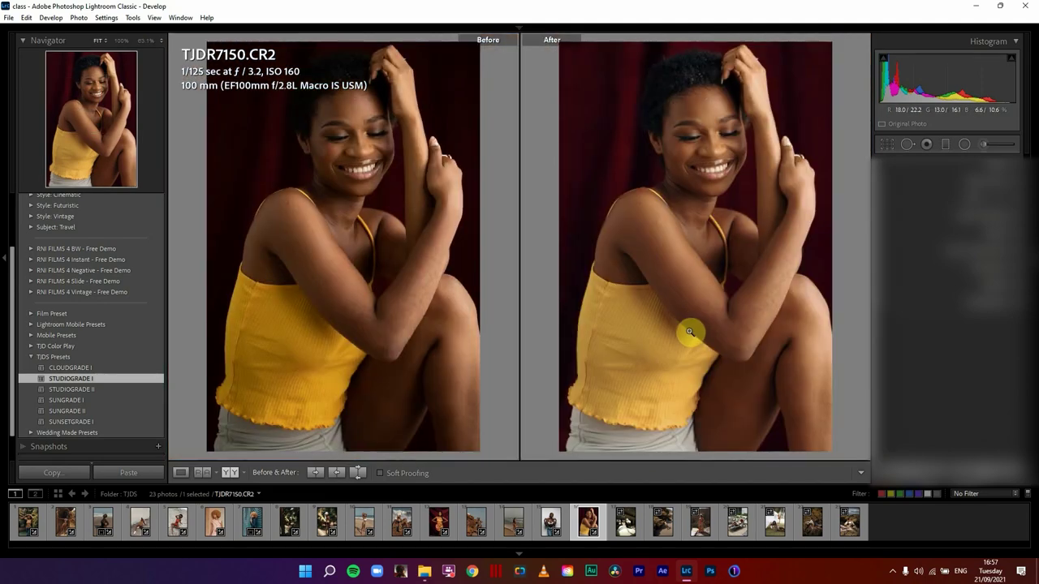
Step: Compare the SUNGRADE I, SUNGRADE II and SUNSETGRADE I presets on wedding photo TJDR0568.CR2, and apply SUNGRADE II
{"action": "left_click", "coordinate": [627, 530]}
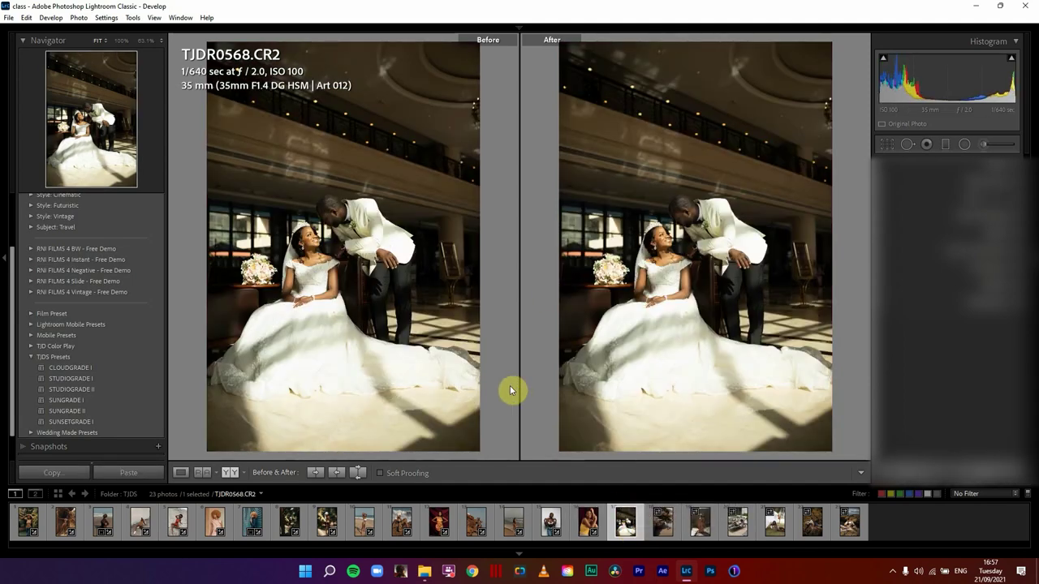
{"action": "left_click", "coordinate": [140, 403]}
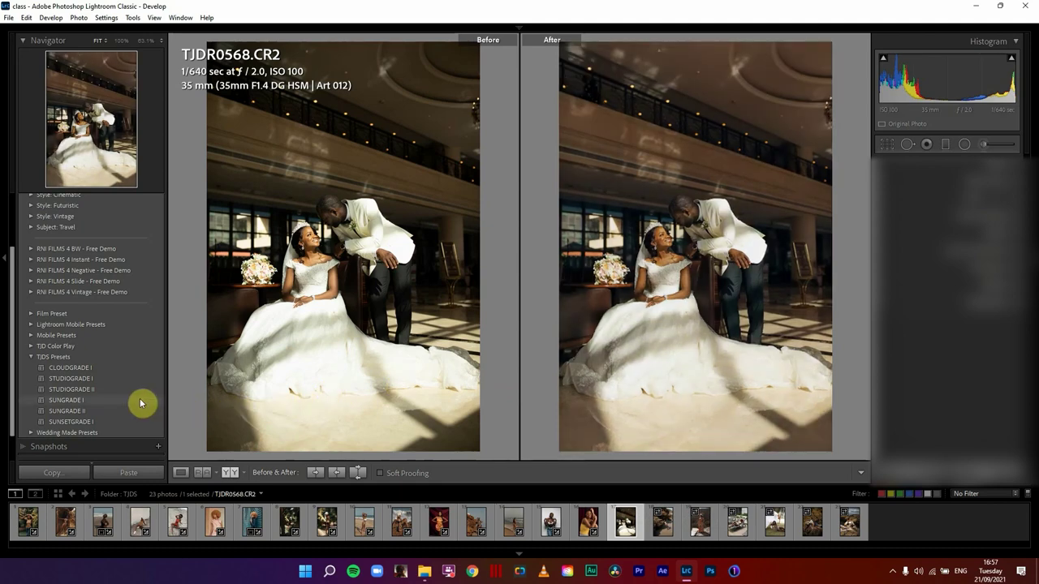
{"action": "left_click", "coordinate": [137, 412]}
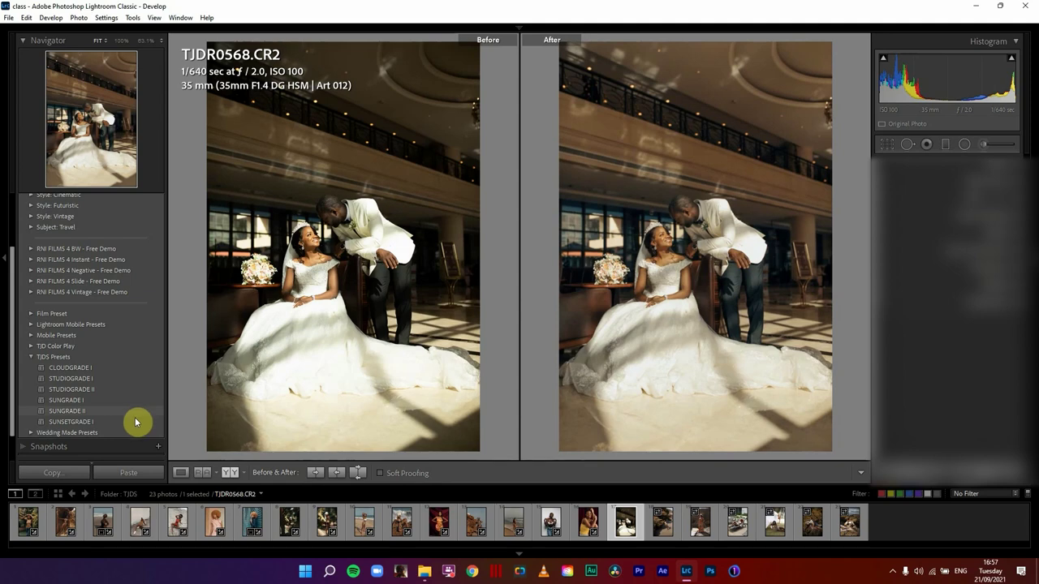
{"action": "left_click", "coordinate": [136, 423]}
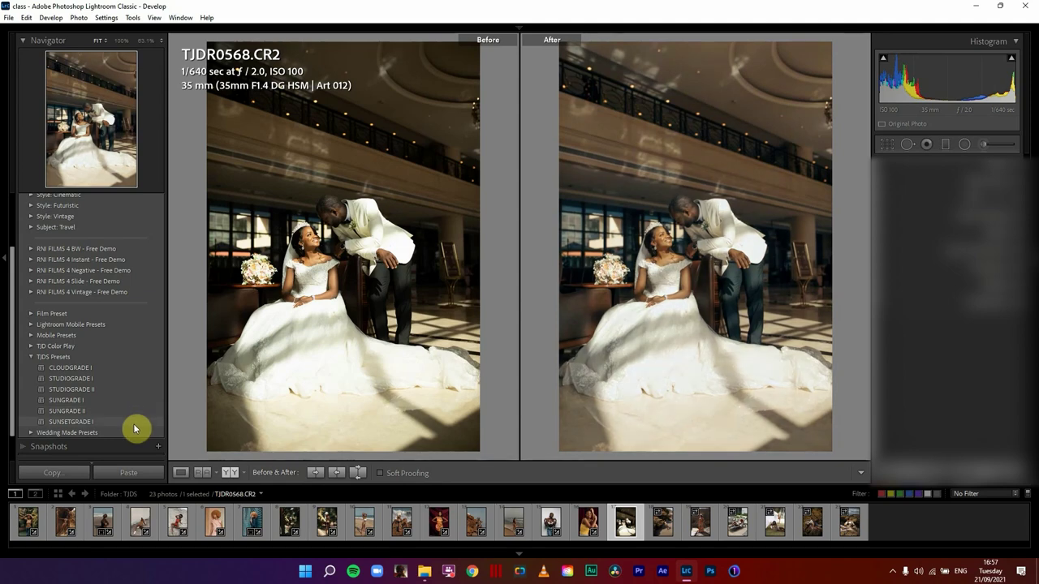
{"action": "left_click", "coordinate": [132, 414]}
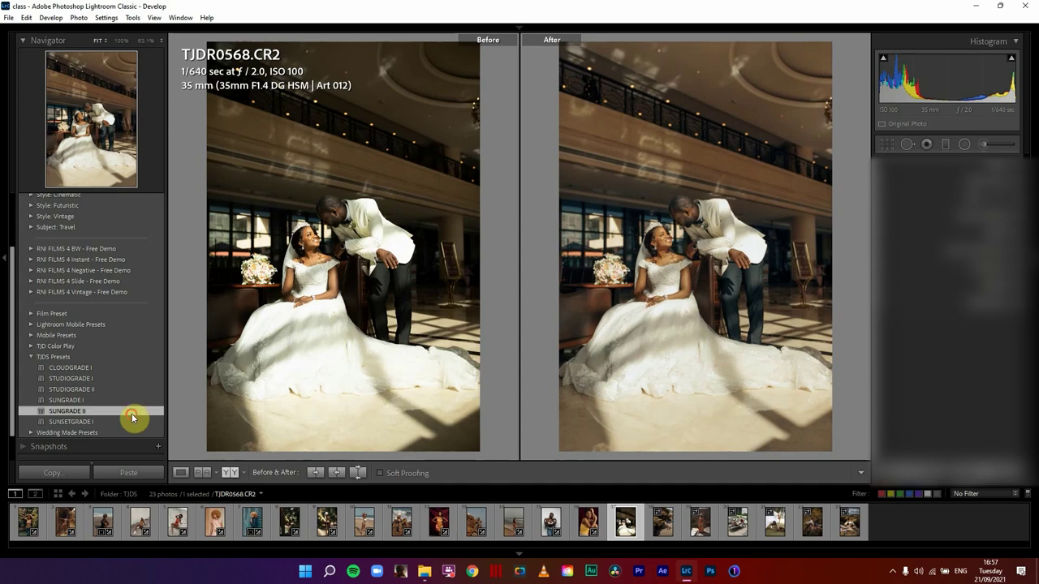
Step: Check the couple's faces in wedding photo TJDR0568.CR2, switch it to the SUNGRADE I preset and slightly raise the exposure
{"action": "left_click", "coordinate": [674, 224]}
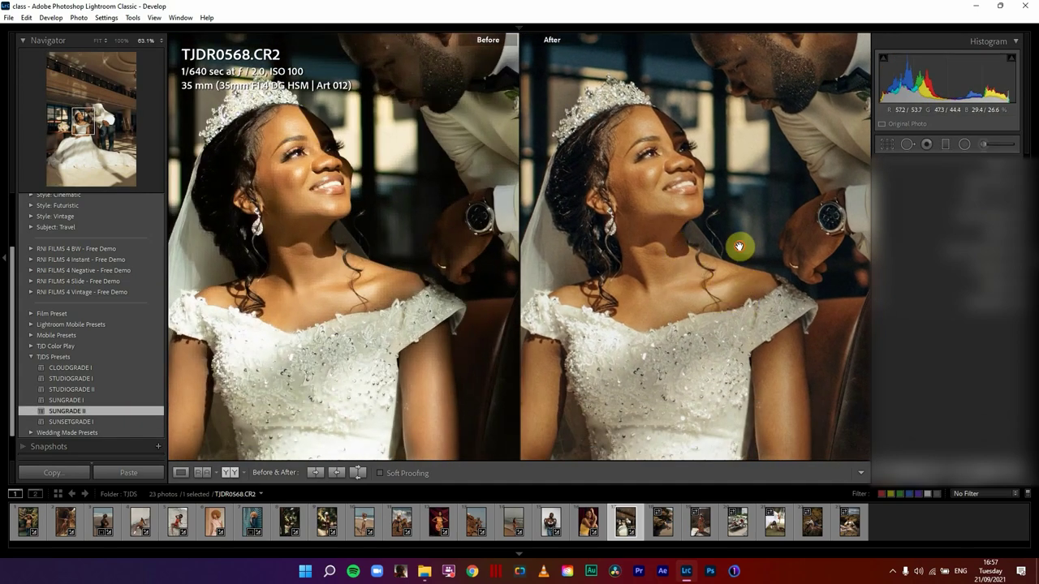
{"action": "left_click_drag", "start_coordinate": [737, 246], "coordinate": [705, 268]}
{"action": "left_click_drag", "start_coordinate": [742, 320], "coordinate": [587, 279]}
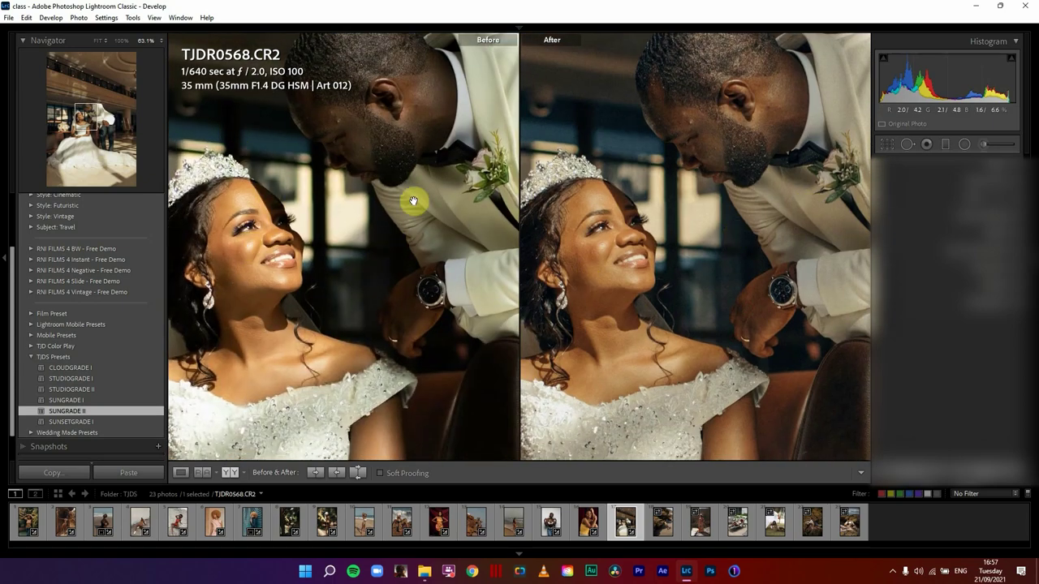
{"action": "left_click_drag", "start_coordinate": [413, 202], "coordinate": [370, 248]}
{"action": "left_click_drag", "start_coordinate": [724, 343], "coordinate": [718, 226]}
{"action": "left_click", "coordinate": [718, 226]}
{"action": "left_click", "coordinate": [117, 400]}
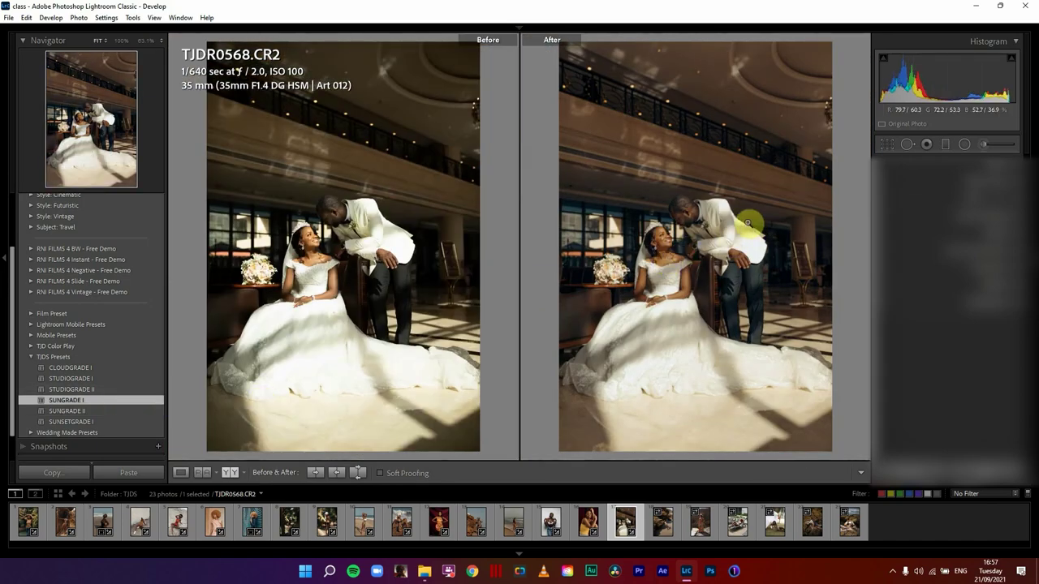
{"action": "mouse_move", "coordinate": [929, 73]}
{"action": "left_mouse_down"}
{"action": "mouse_move", "coordinate": [942, 75]}
{"action": "mouse_move", "coordinate": [933, 77]}
{"action": "left_mouse_up"}
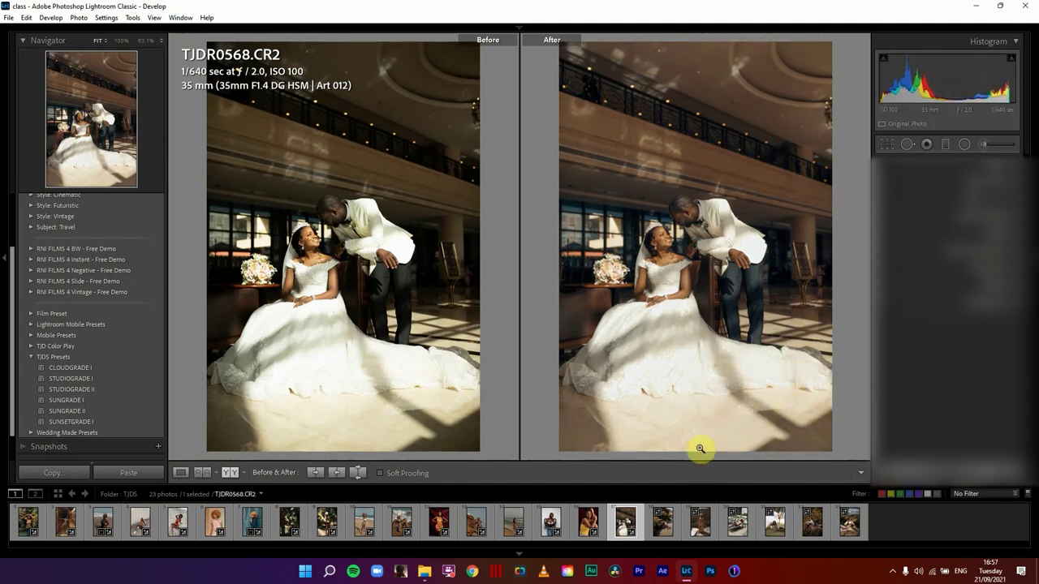
Step: Apply the SUNGRADE II preset to beach photo TJDR9933.CR2 and raise its exposure slightly
{"action": "left_click", "coordinate": [667, 537]}
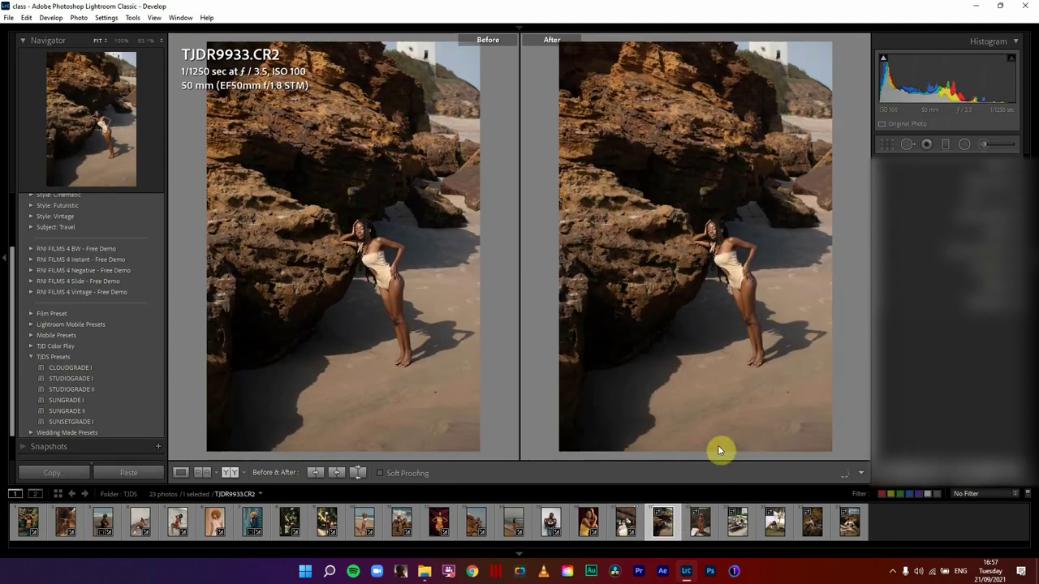
{"action": "left_click", "coordinate": [101, 411]}
{"action": "left_click", "coordinate": [101, 410]}
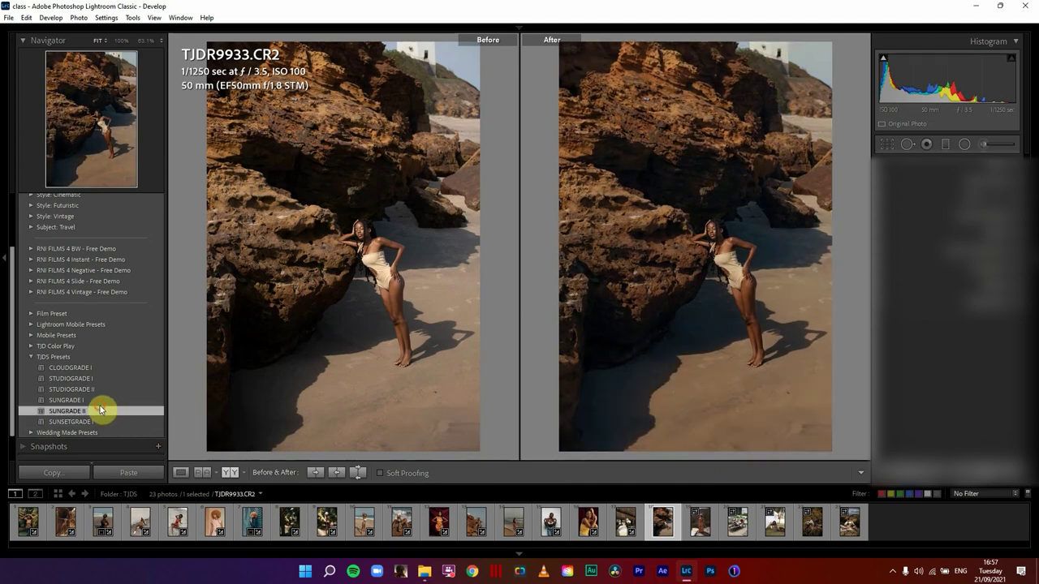
{"action": "left_click_drag", "start_coordinate": [940, 62], "coordinate": [960, 62]}
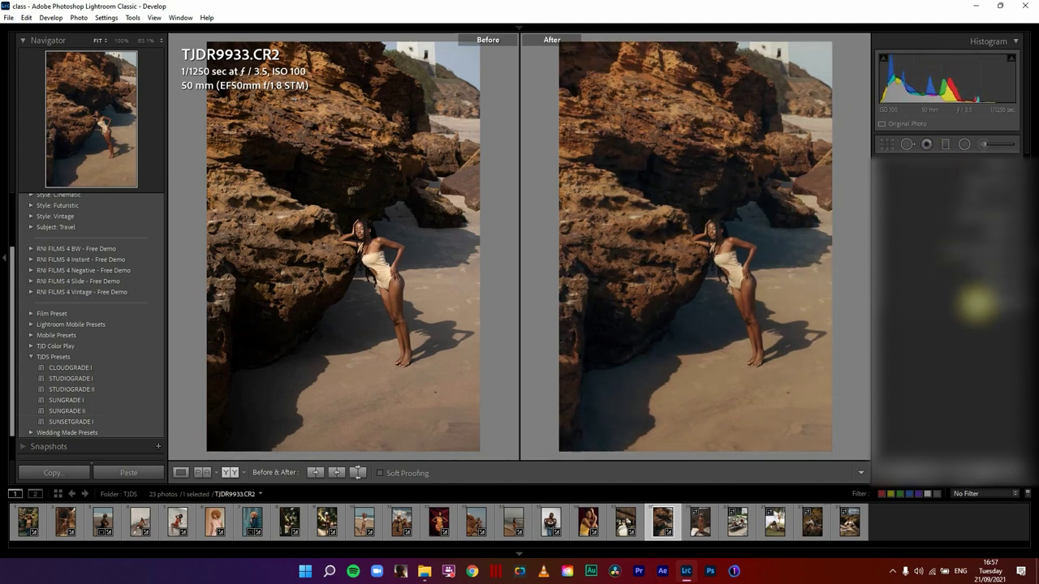
Step: Apply the SUNGRADE I preset to photo TJDR0073.CR2 and fine-tune its blacks and highlights
{"action": "left_click", "coordinate": [695, 534]}
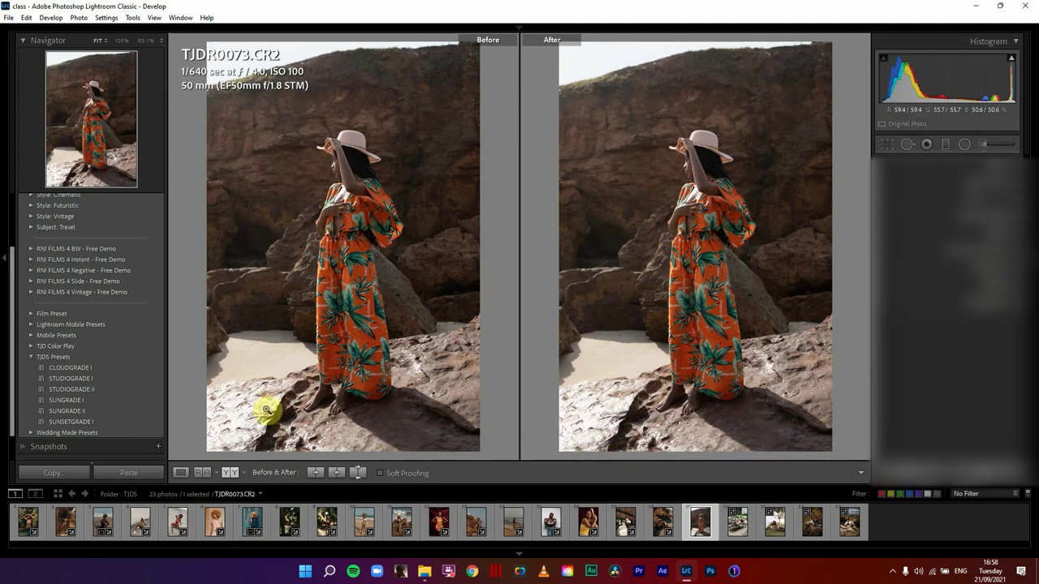
{"action": "left_click", "coordinate": [113, 405]}
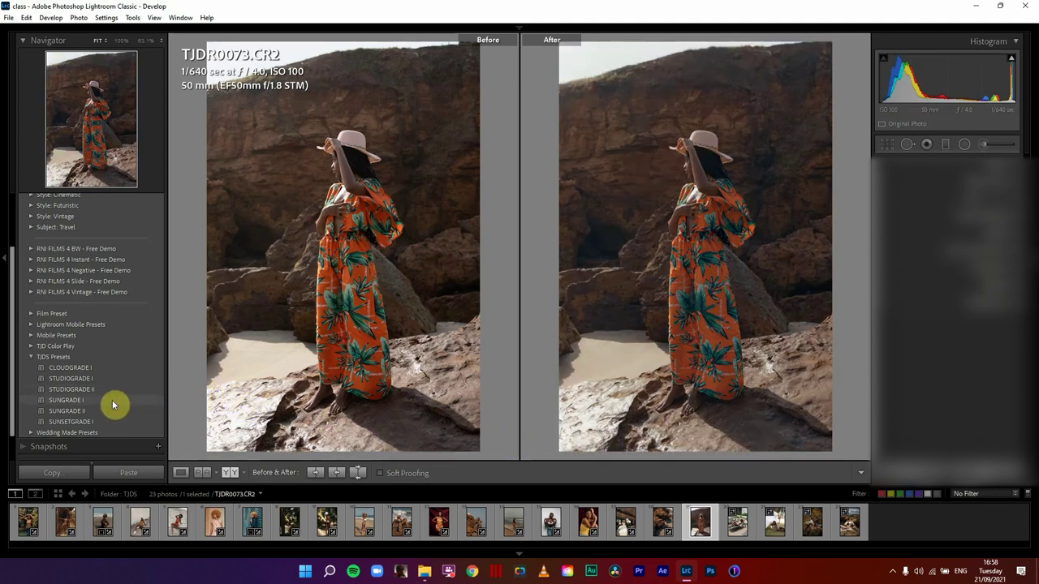
{"action": "left_click", "coordinate": [113, 403]}
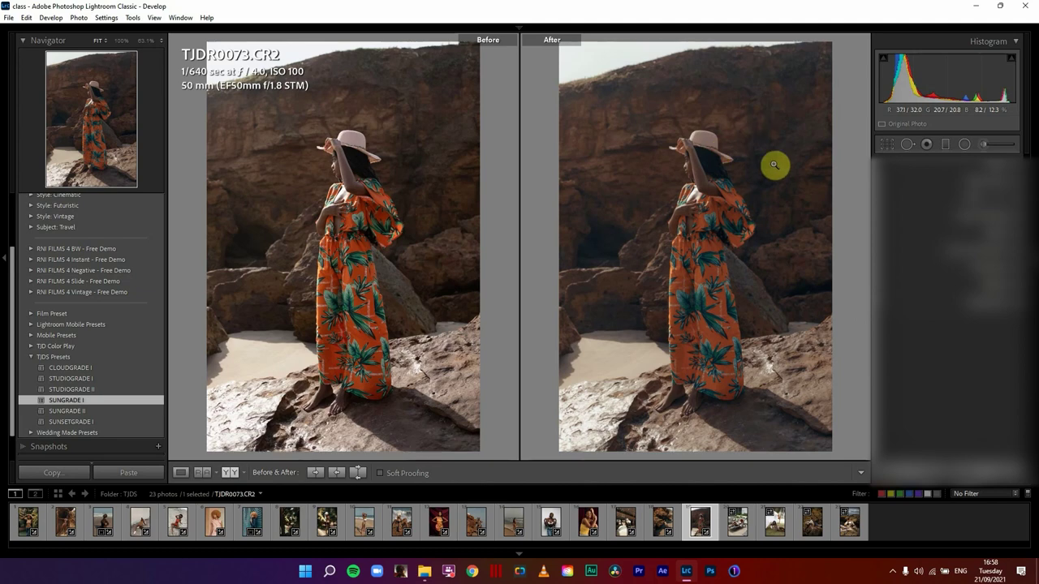
{"action": "left_click_drag", "start_coordinate": [909, 60], "coordinate": [901, 60]}
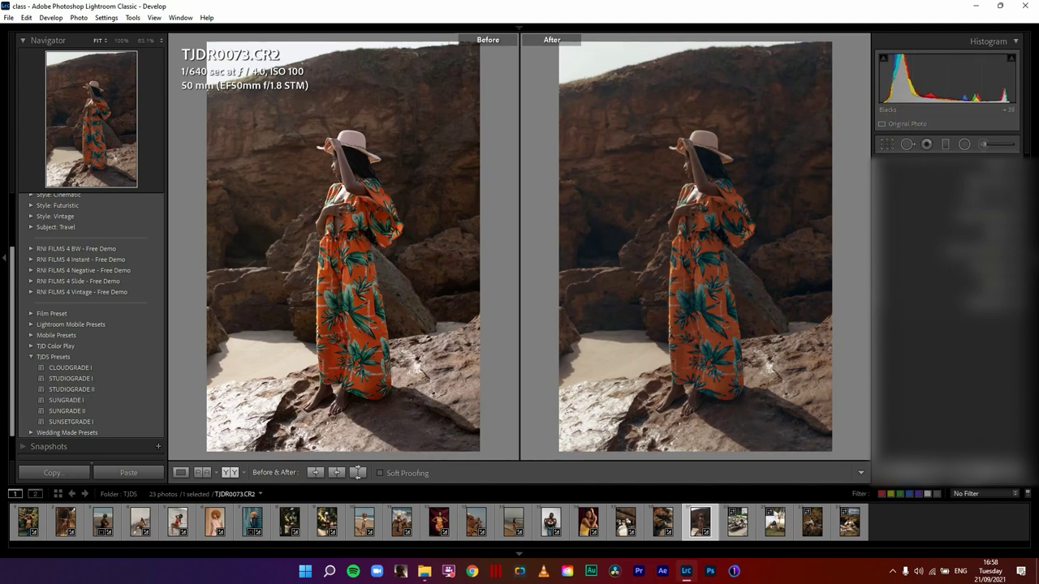
{"action": "left_click_drag", "start_coordinate": [982, 91], "coordinate": [967, 93]}
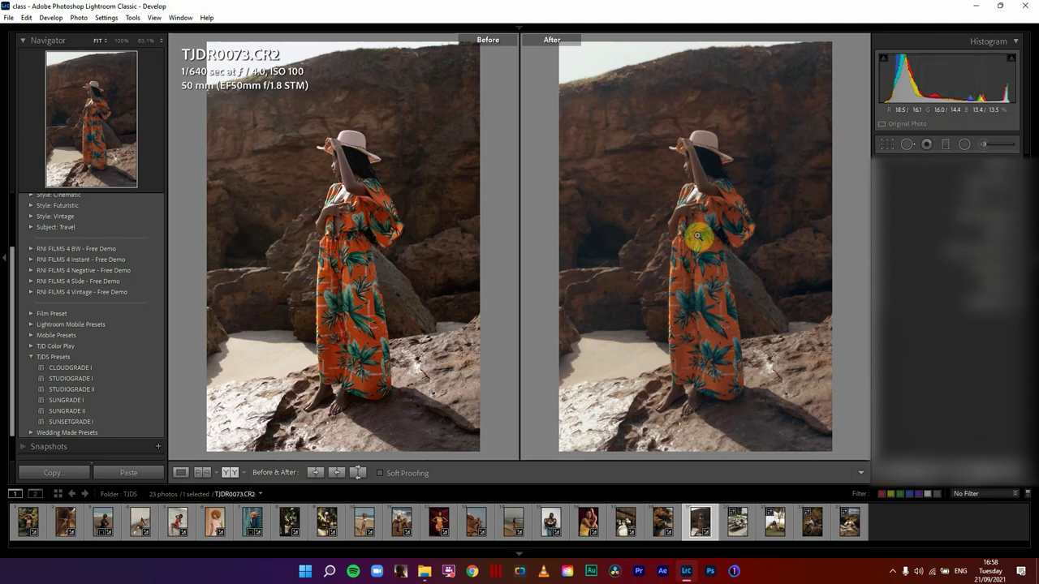
Step: Compare the SUNGRADE I and SUNGRADE II presets on sun lounger photo TJDR9117.CR2, and apply SUNGRADE I
{"action": "left_click", "coordinate": [738, 534]}
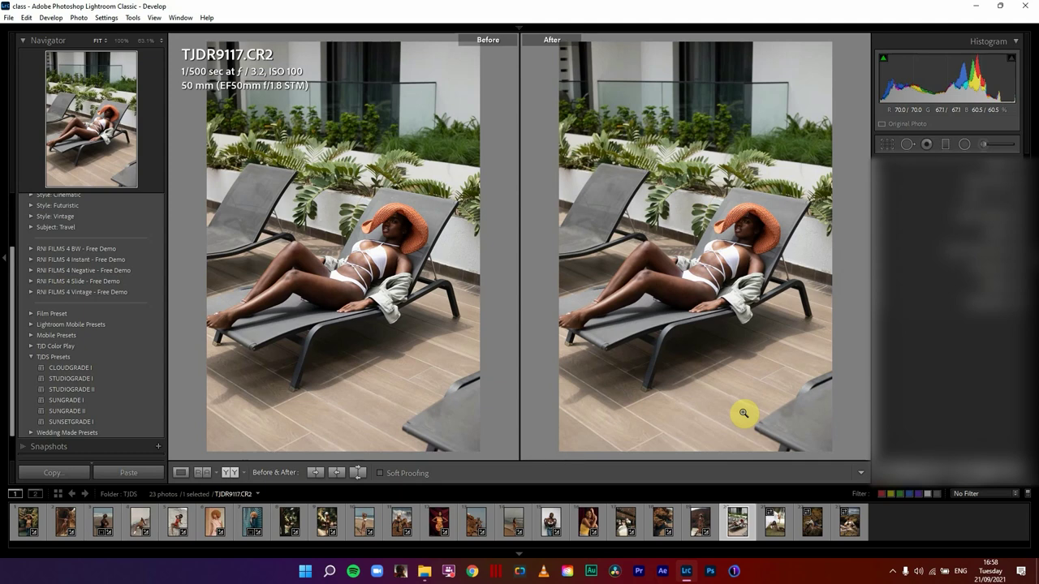
{"action": "left_click", "coordinate": [116, 413]}
{"action": "left_click", "coordinate": [124, 403]}
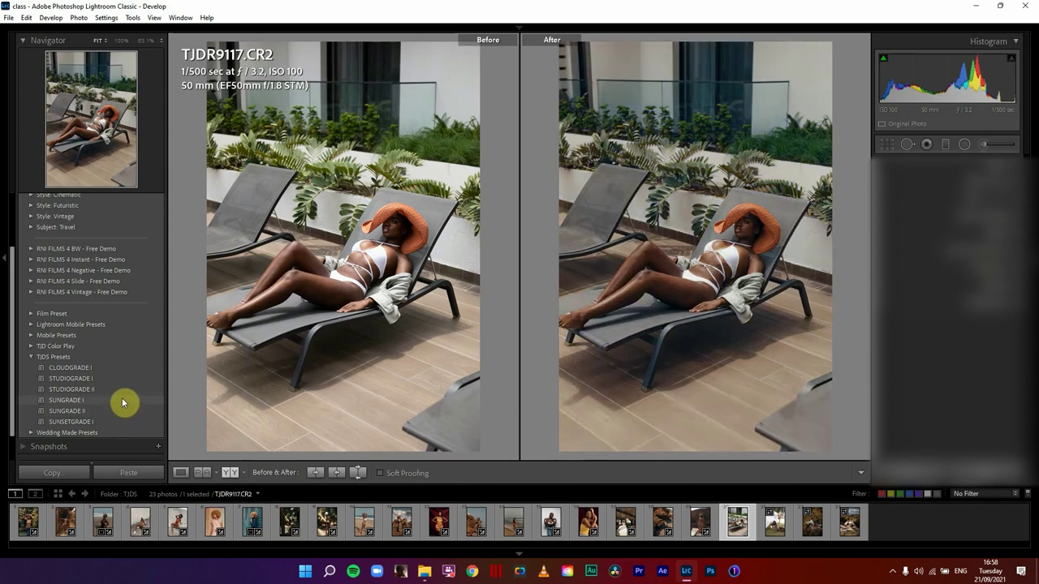
{"action": "left_click", "coordinate": [125, 413]}
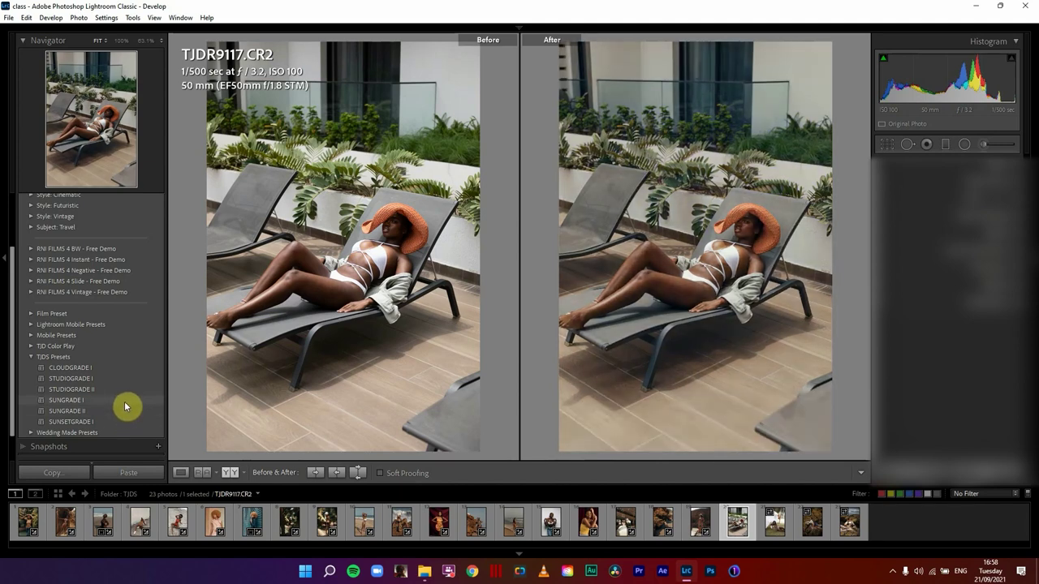
{"action": "left_click", "coordinate": [124, 401]}
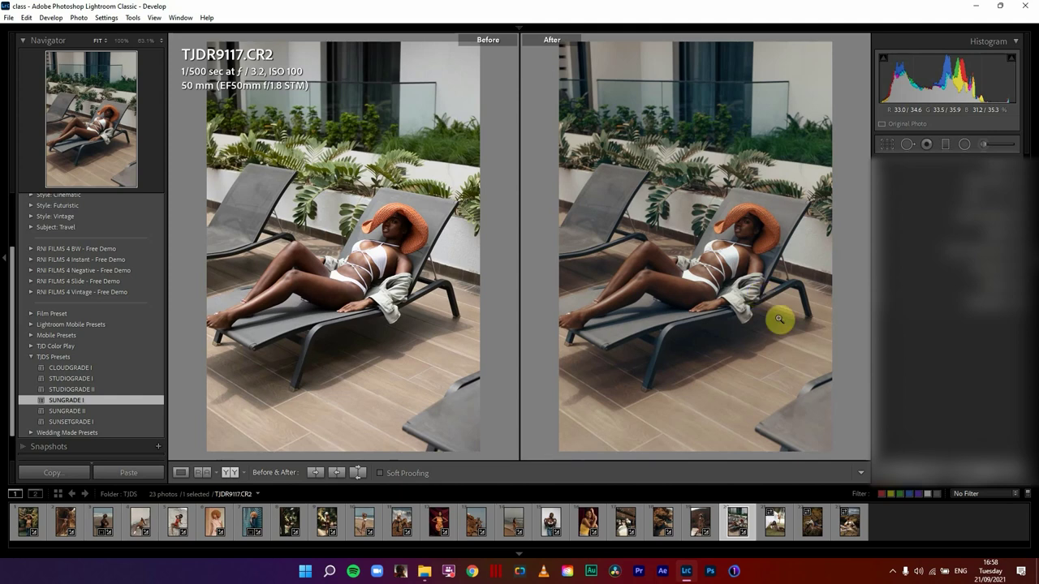
Step: Apply the CLOUDGRADE I preset to photo _JDR0090.CR2, darken its overall tones and lower the highlights
{"action": "left_click", "coordinate": [774, 531]}
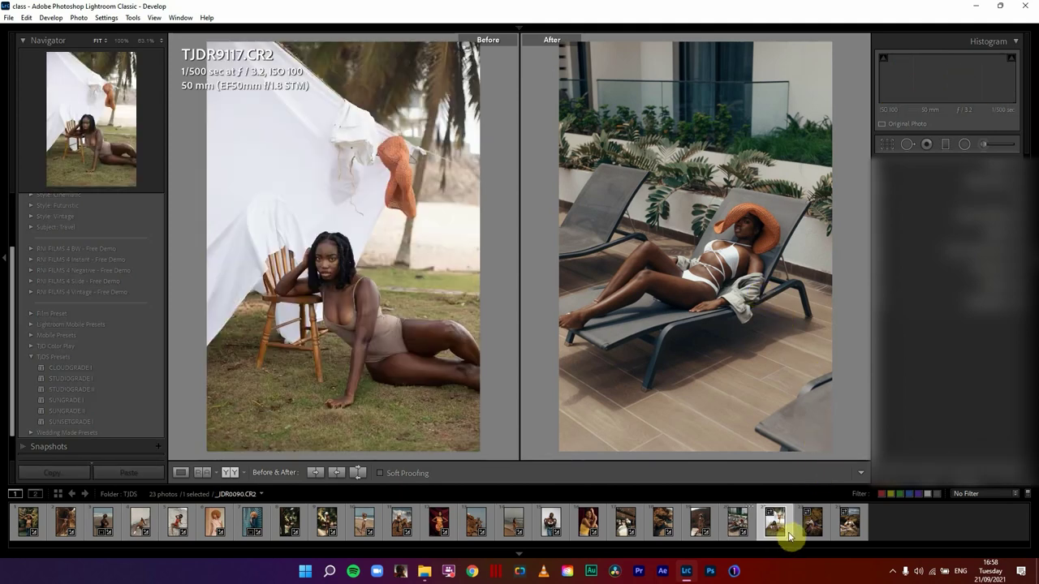
{"action": "left_click", "coordinate": [113, 370]}
{"action": "left_click", "coordinate": [112, 370]}
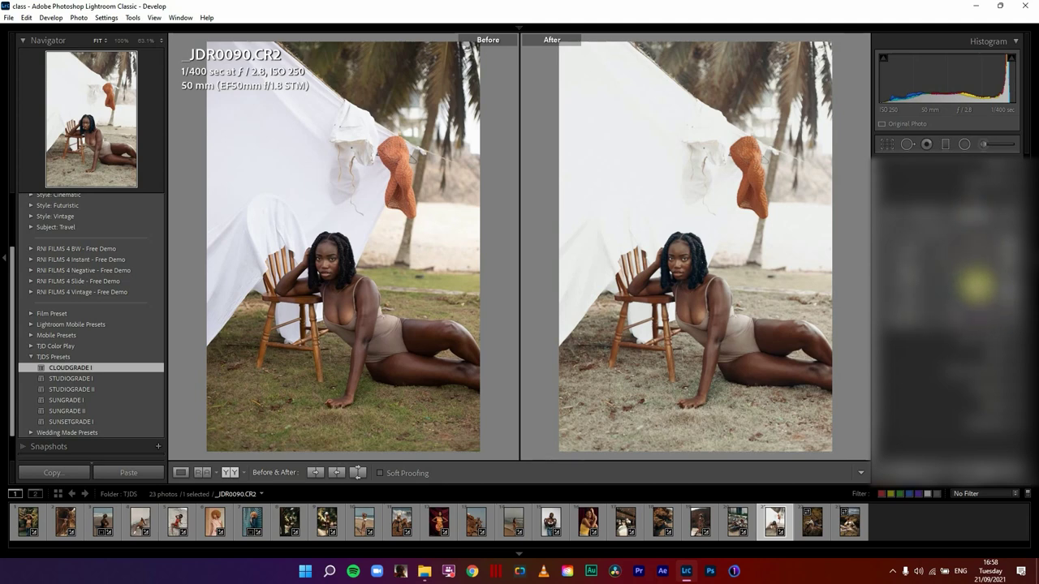
{"action": "left_click", "coordinate": [950, 304]}
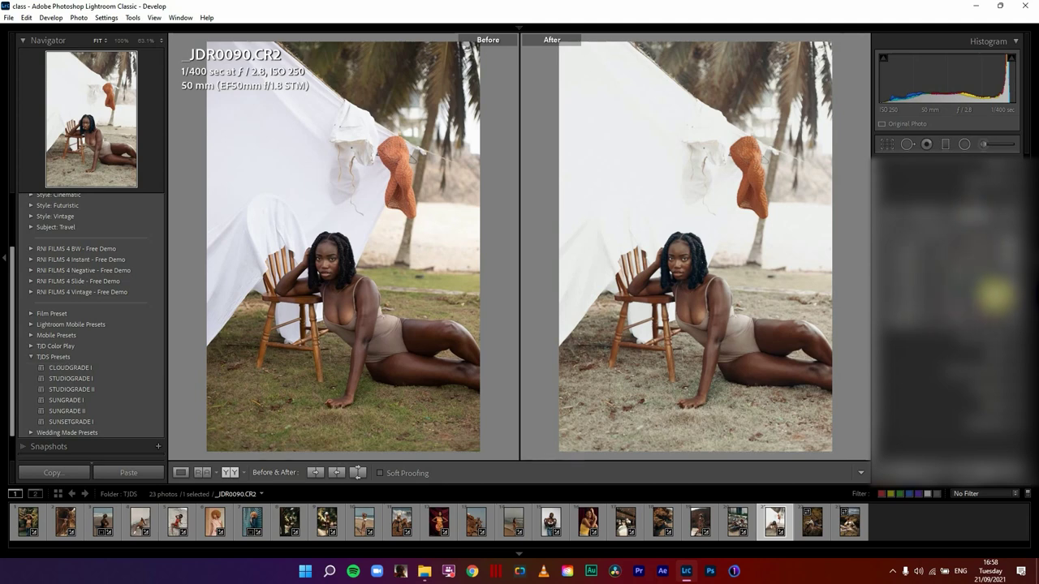
{"action": "mouse_move", "coordinate": [955, 276]}
{"action": "left_mouse_down"}
{"action": "mouse_move", "coordinate": [938, 279]}
{"action": "mouse_move", "coordinate": [962, 268]}
{"action": "left_mouse_up"}
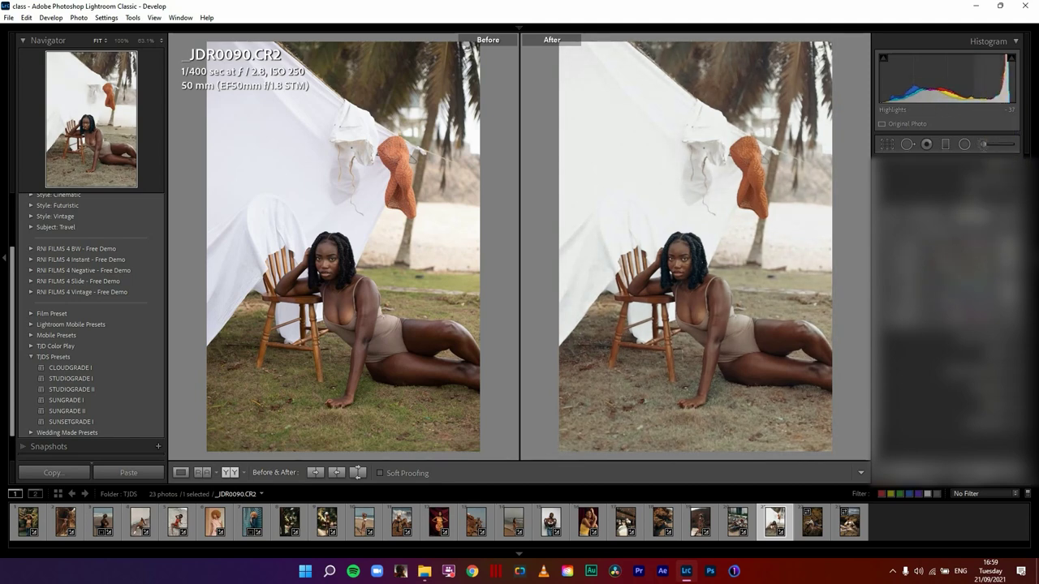
{"action": "left_click_drag", "start_coordinate": [994, 81], "coordinate": [970, 81]}
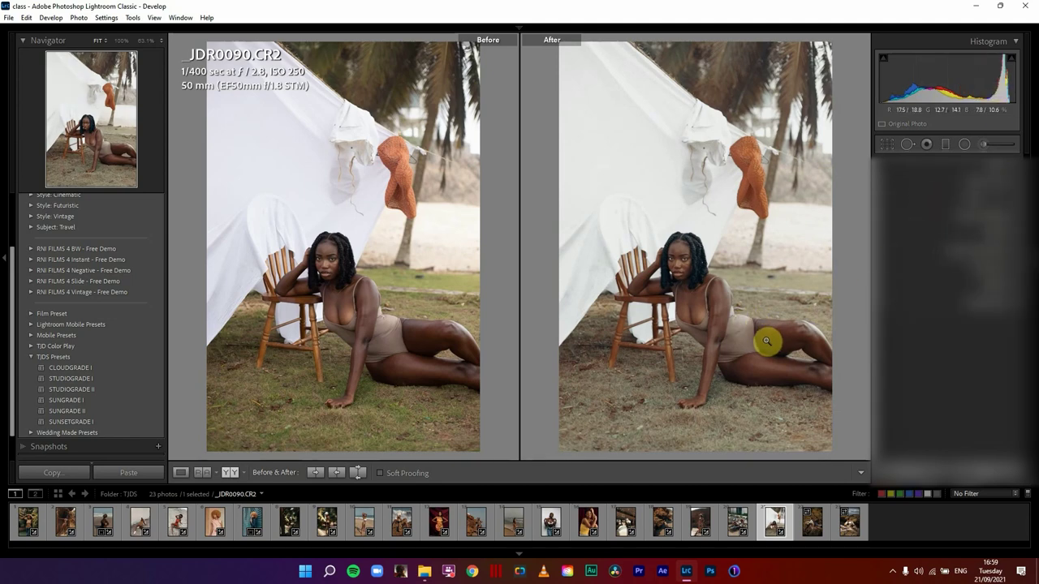
Step: Apply the SUNSETGRADE I preset to photo _JDR8486.CR2 and raise its exposure
{"action": "left_click", "coordinate": [810, 535]}
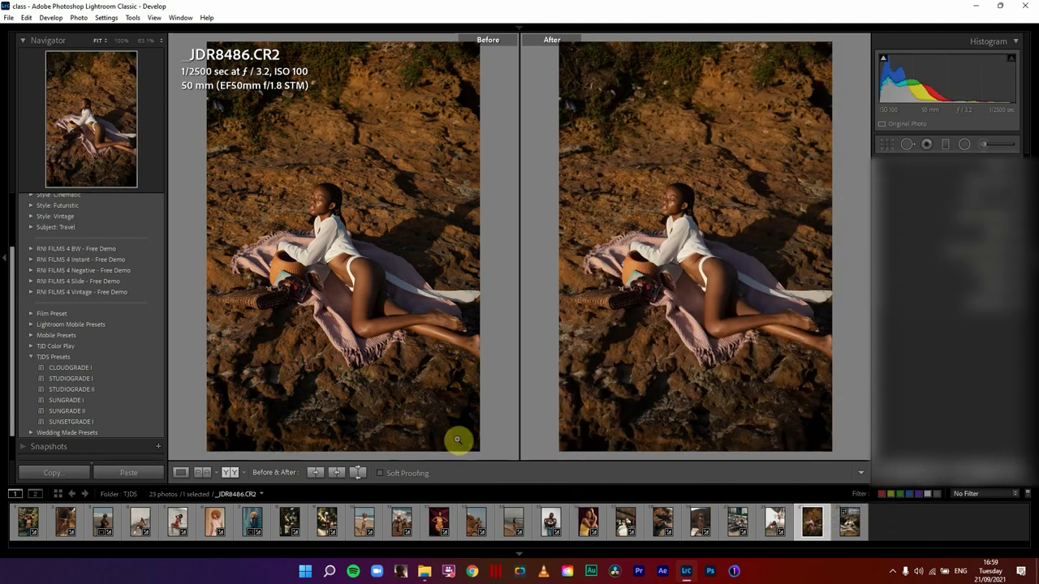
{"action": "left_click", "coordinate": [132, 423]}
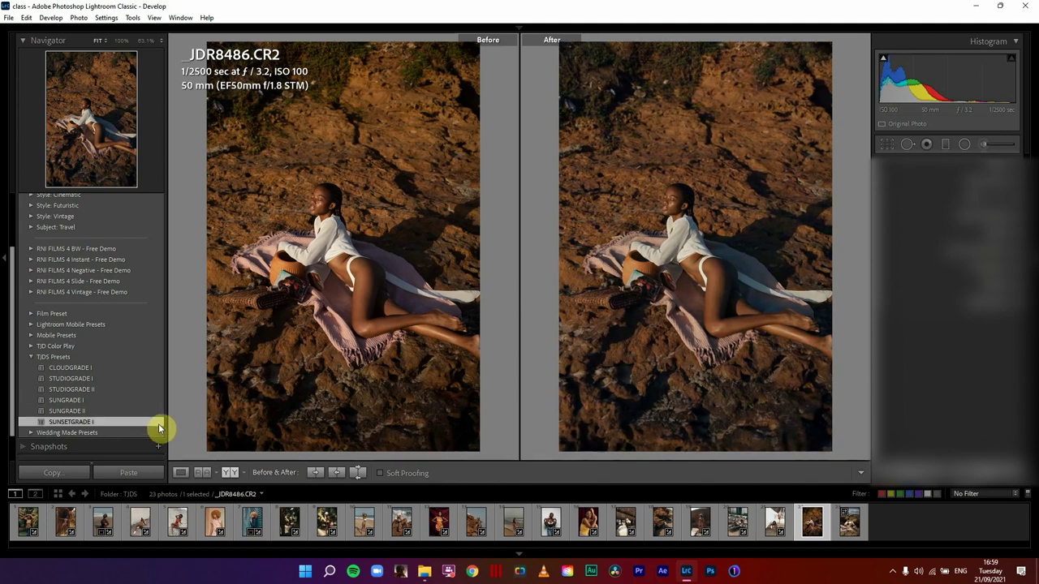
{"action": "left_click_drag", "start_coordinate": [933, 78], "coordinate": [957, 82]}
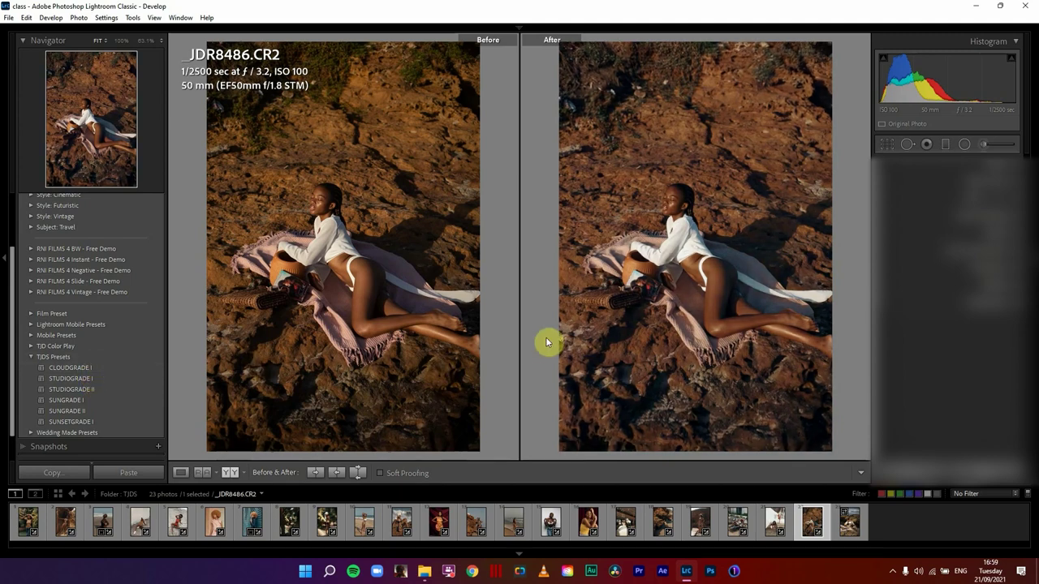
Step: Compare the TJDS presets from CLOUDGRADE I to SUNSETGRADE I on photo _JDR8529.CR2, and apply SUNGRADE II
{"action": "left_click", "coordinate": [850, 526]}
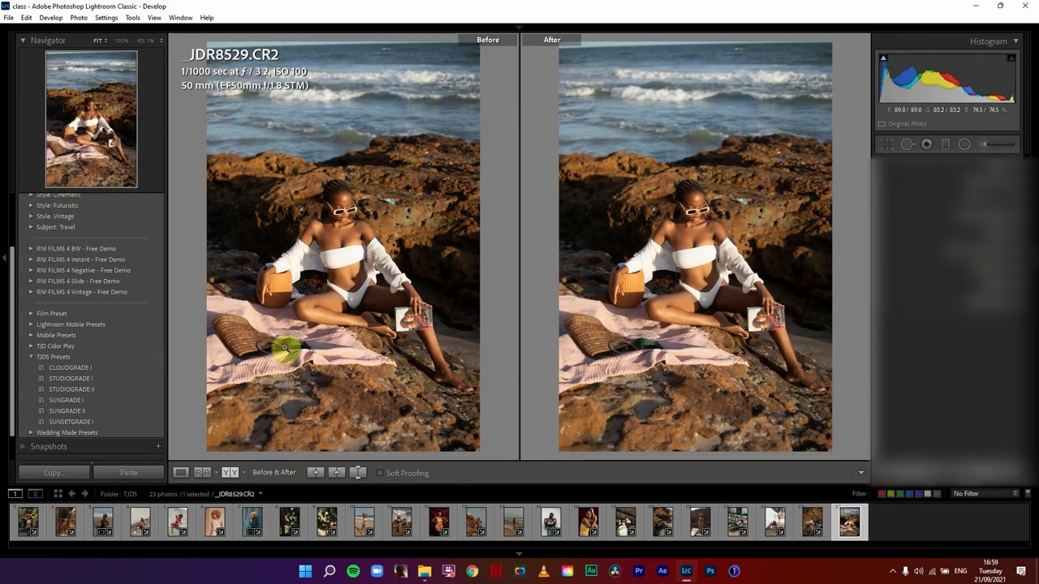
{"action": "left_click", "coordinate": [124, 372]}
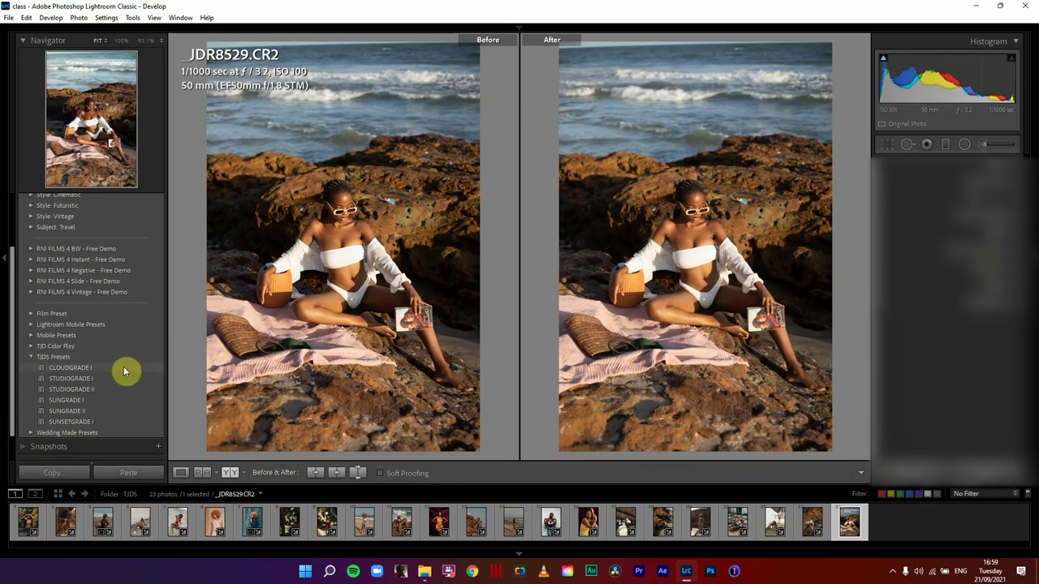
{"action": "left_click", "coordinate": [120, 380]}
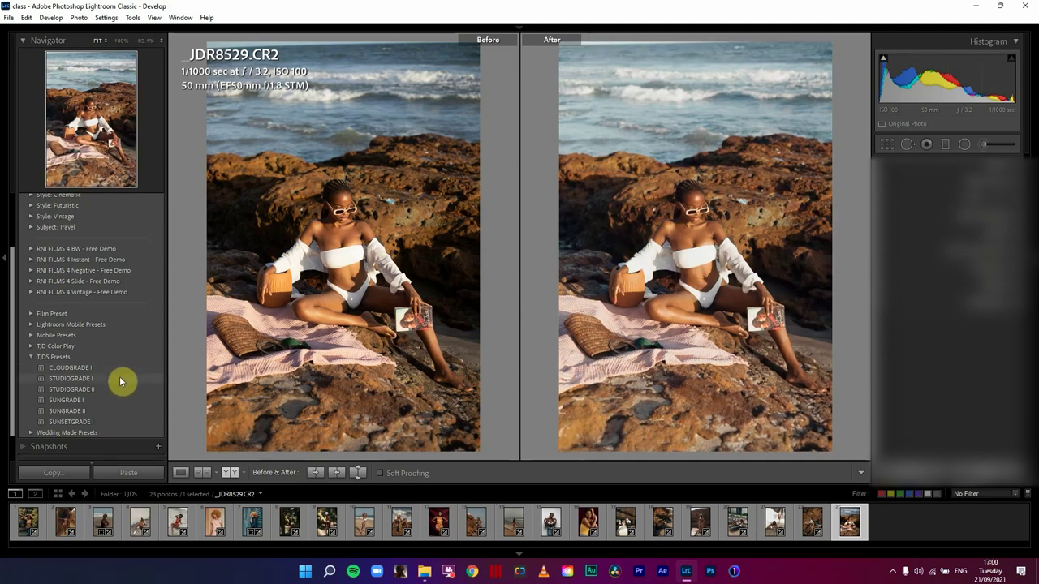
{"action": "left_click", "coordinate": [122, 390]}
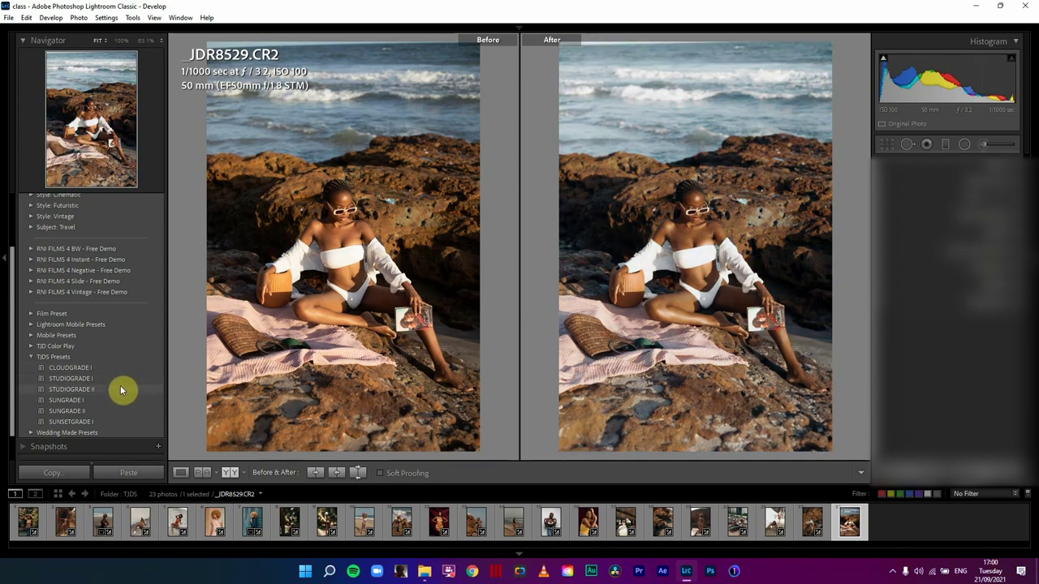
{"action": "left_click", "coordinate": [115, 401]}
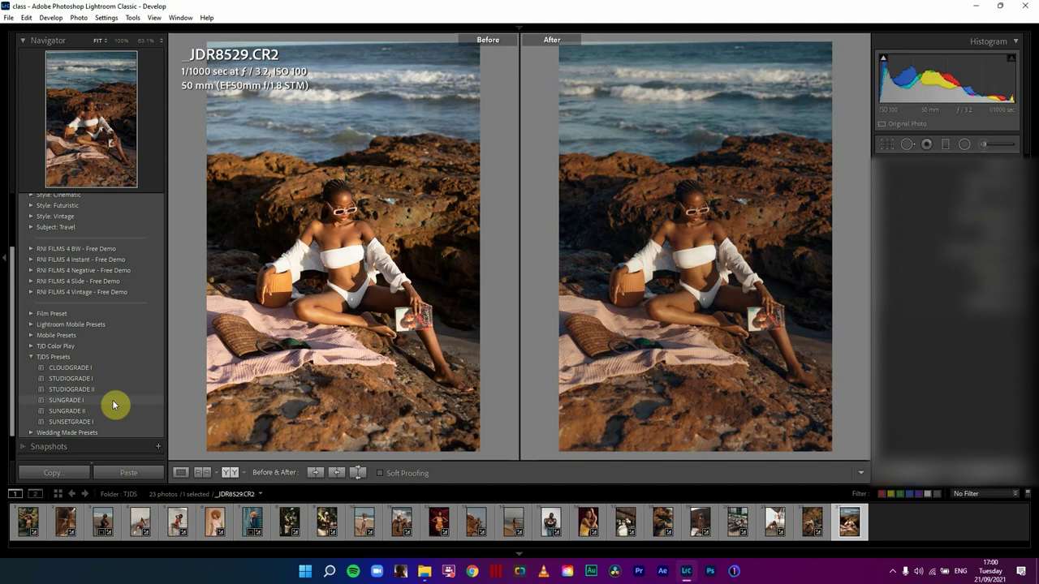
{"action": "left_click", "coordinate": [112, 411]}
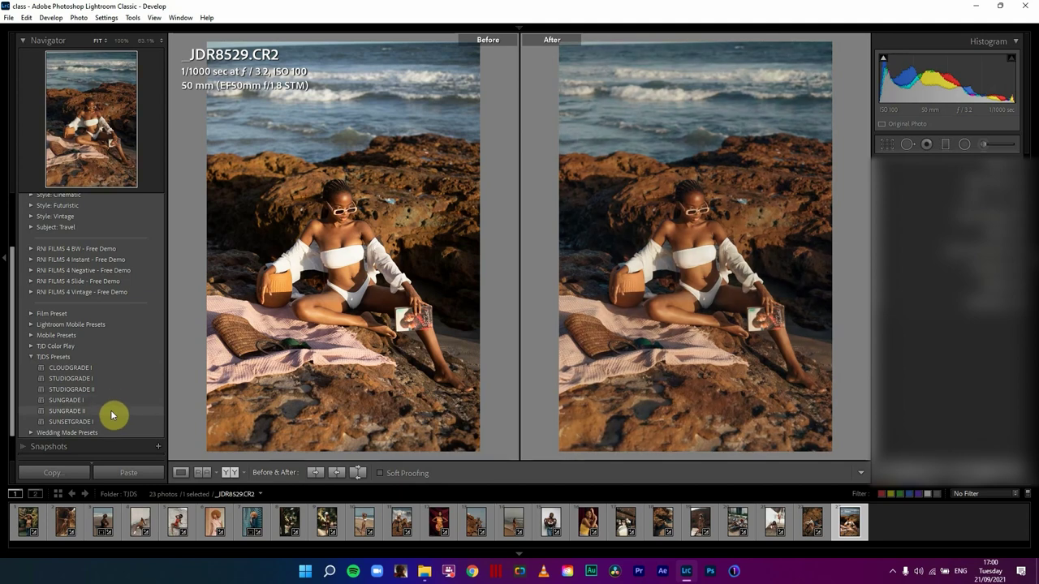
{"action": "left_click", "coordinate": [108, 422]}
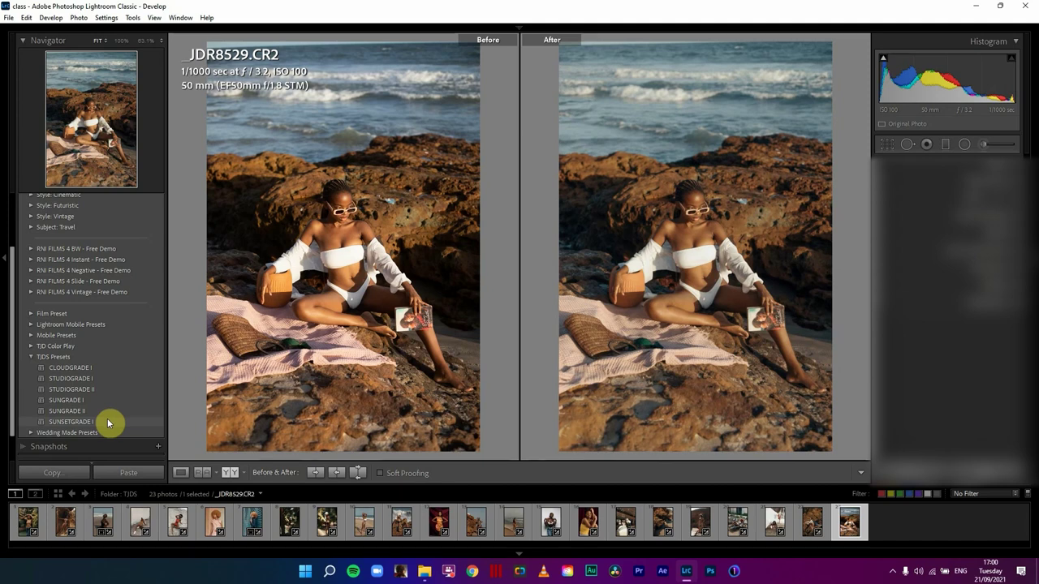
{"action": "left_click", "coordinate": [111, 413]}
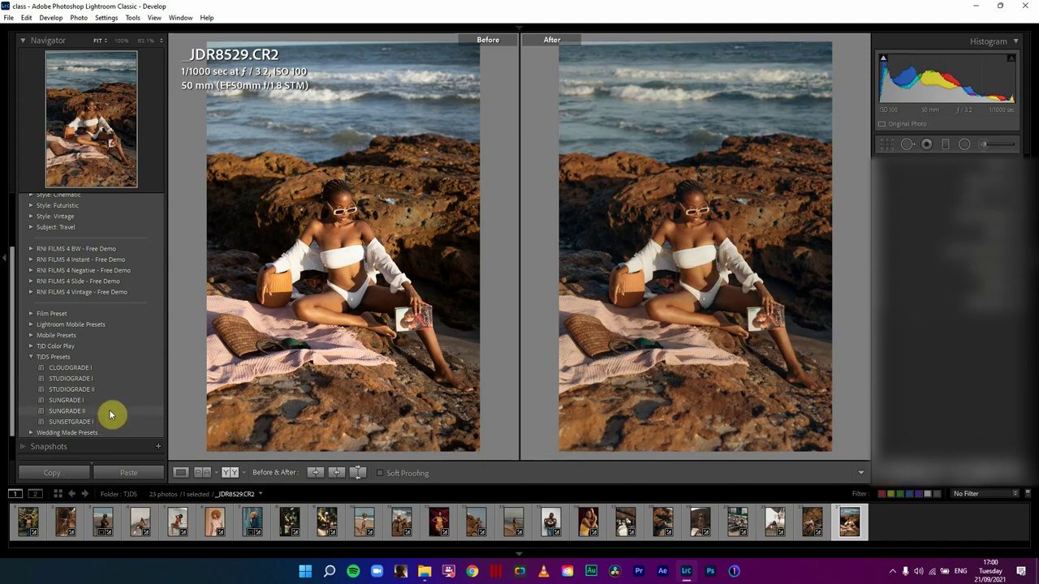
{"action": "left_click", "coordinate": [110, 413]}
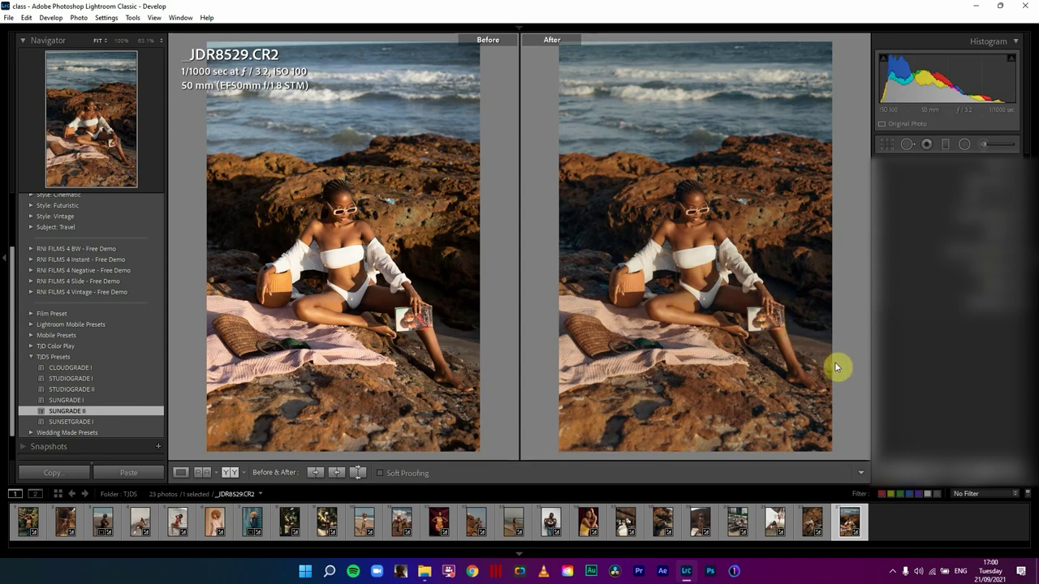
Step: Browse the edited photos in the library grid and open the first photo, _MG_9186.CR2, for developing
{"action": "key", "text": "g"}
{"action": "left_click_drag", "start_coordinate": [1025, 403], "coordinate": [1030, 93]}
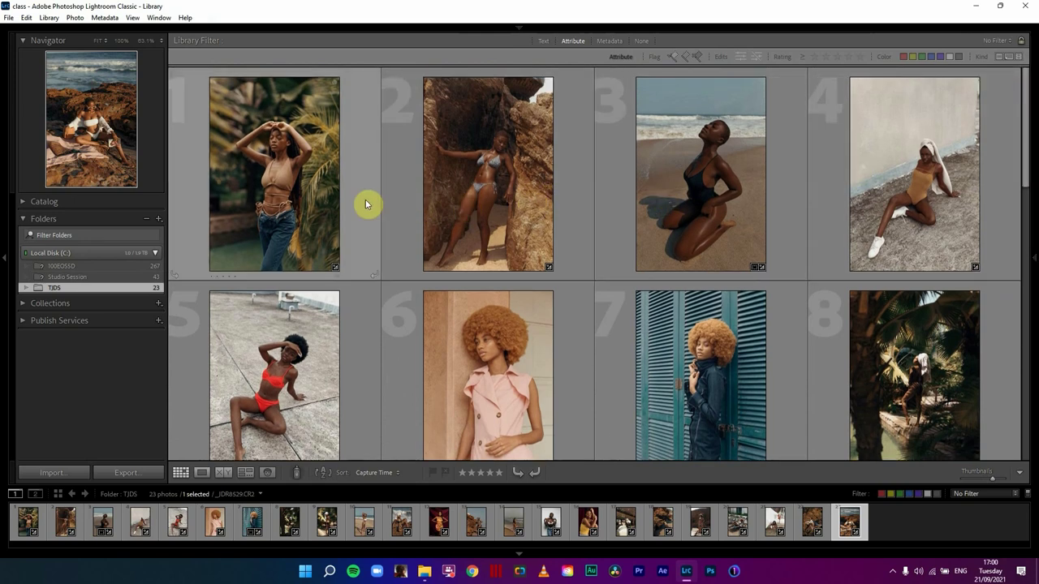
{"action": "left_click", "coordinate": [313, 196]}
{"action": "key", "text": "d"}
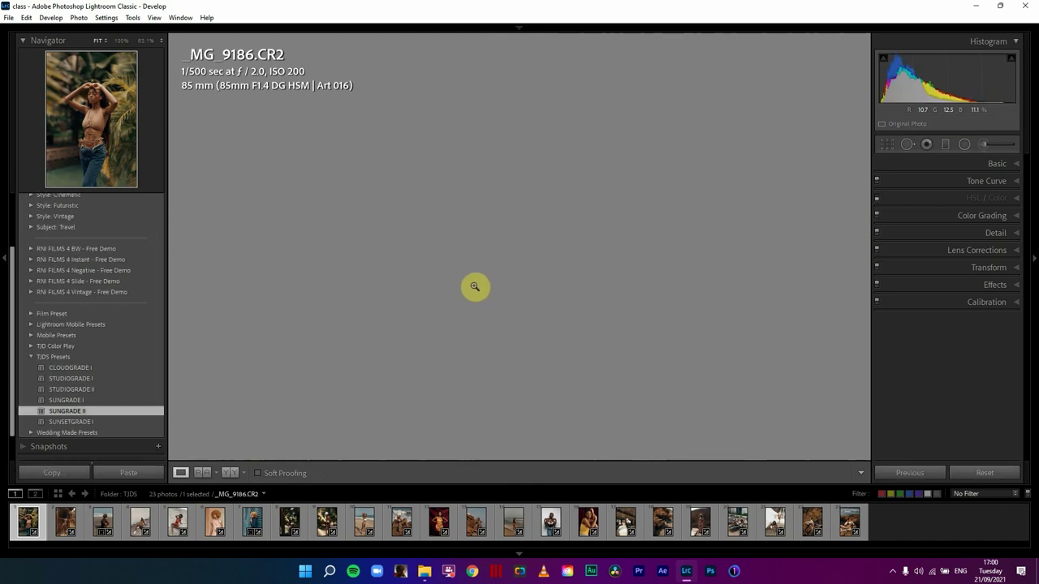
Step: Dim the interface around the photos and show _MG_9186.CR2 in a side-by-side before and after comparison
{"action": "key", "text": "n"}
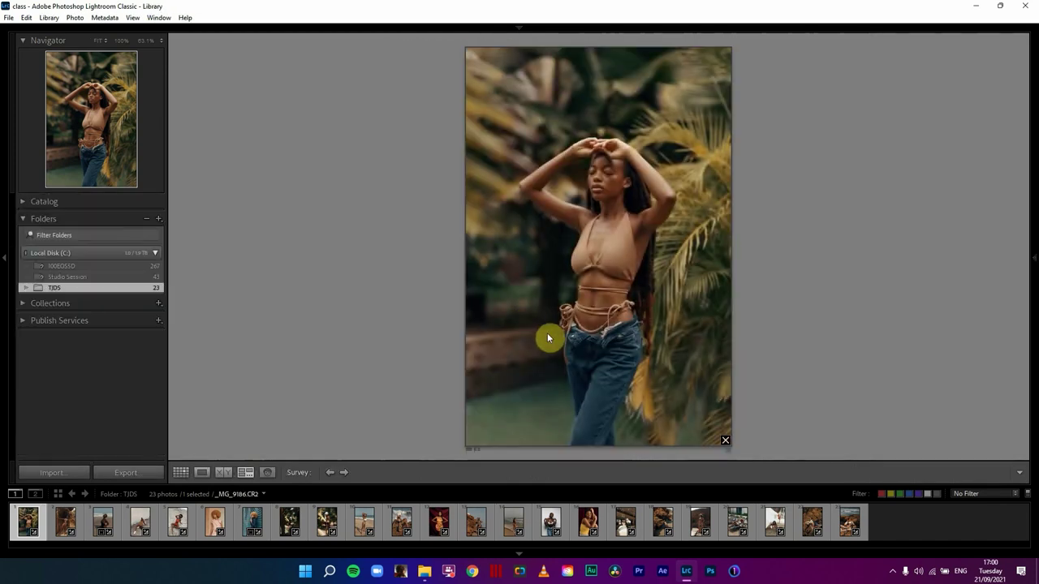
{"action": "key", "text": "l"}
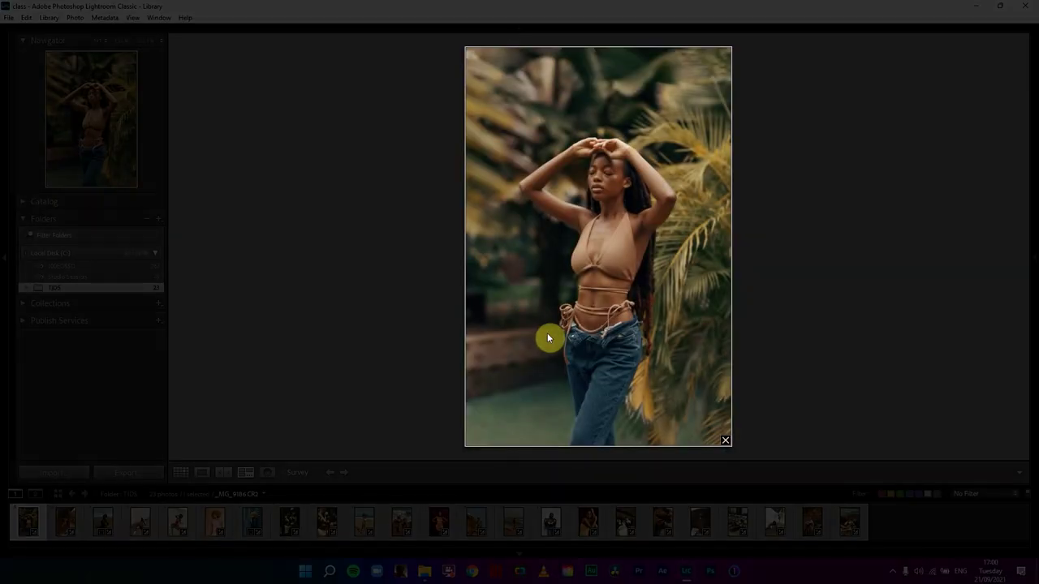
{"action": "key", "text": "Right"}
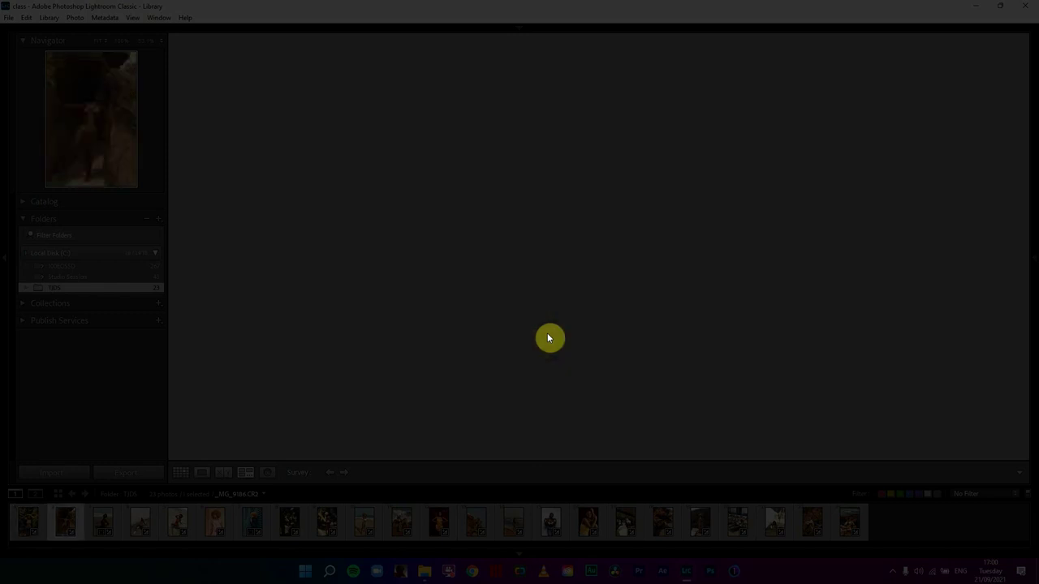
{"action": "key", "text": "Right"}
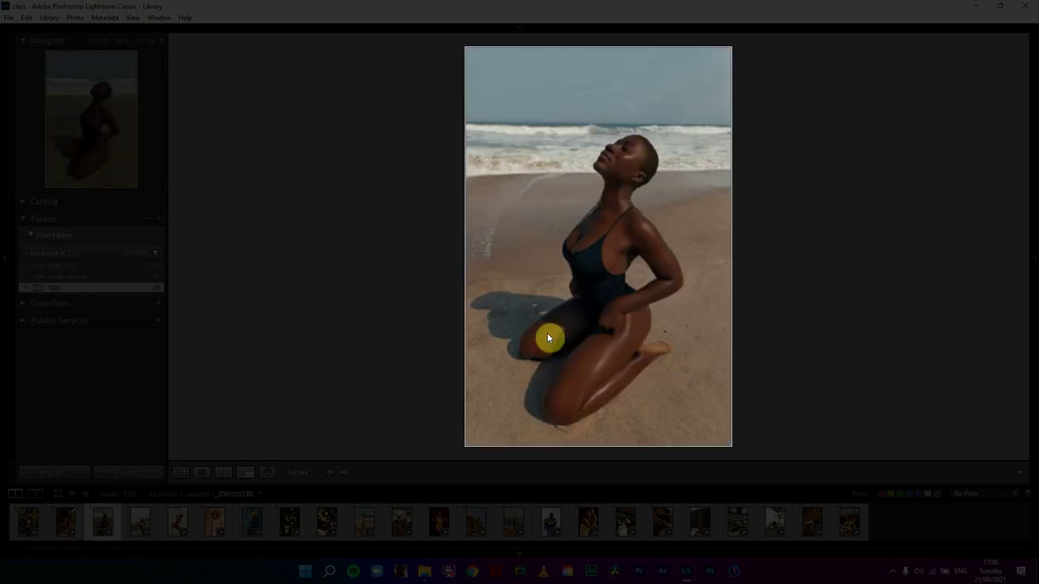
{"action": "key", "text": "d"}
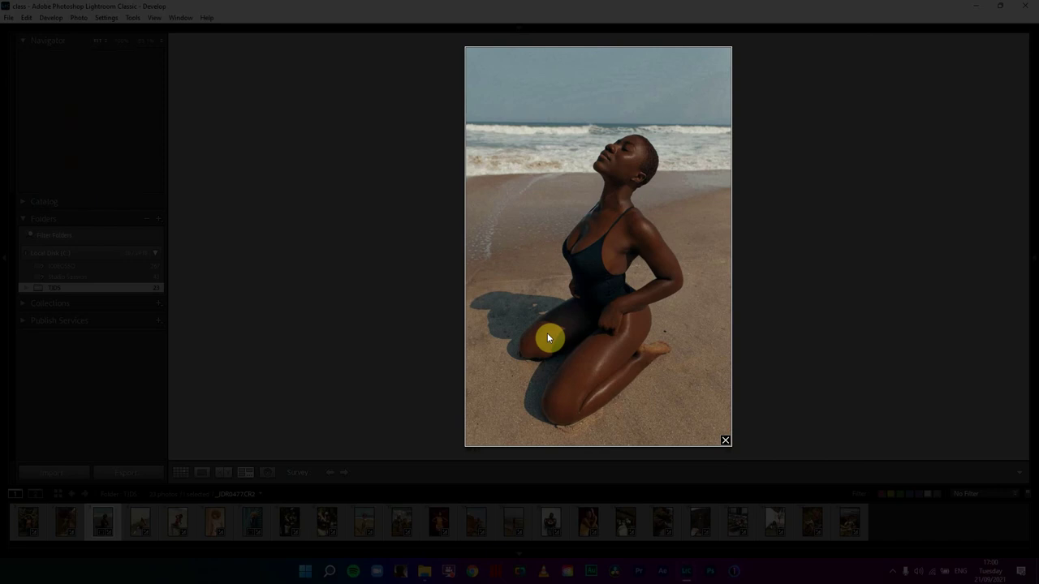
{"action": "key", "text": "Left"}
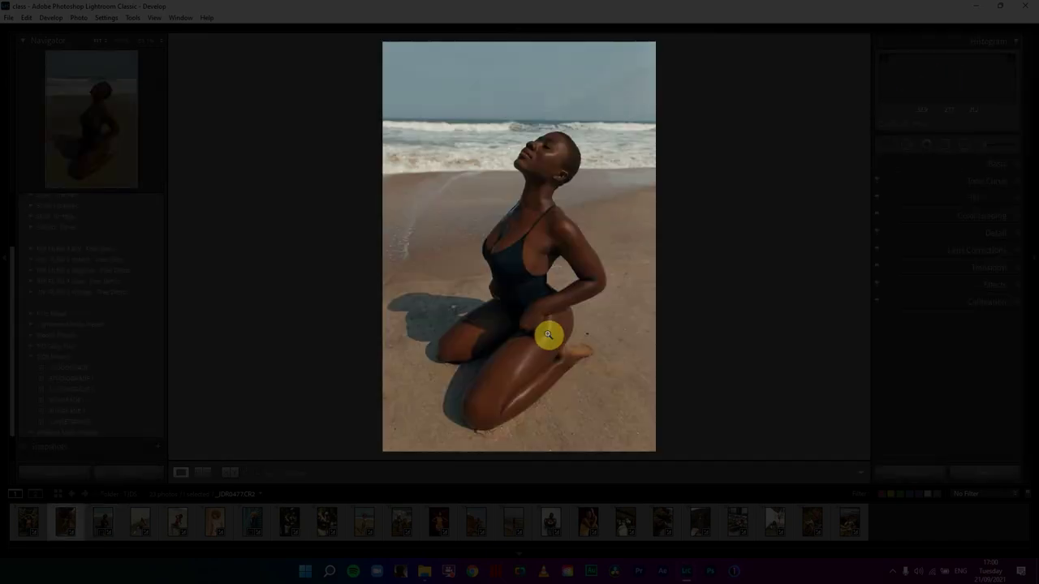
{"action": "key", "text": "Left"}
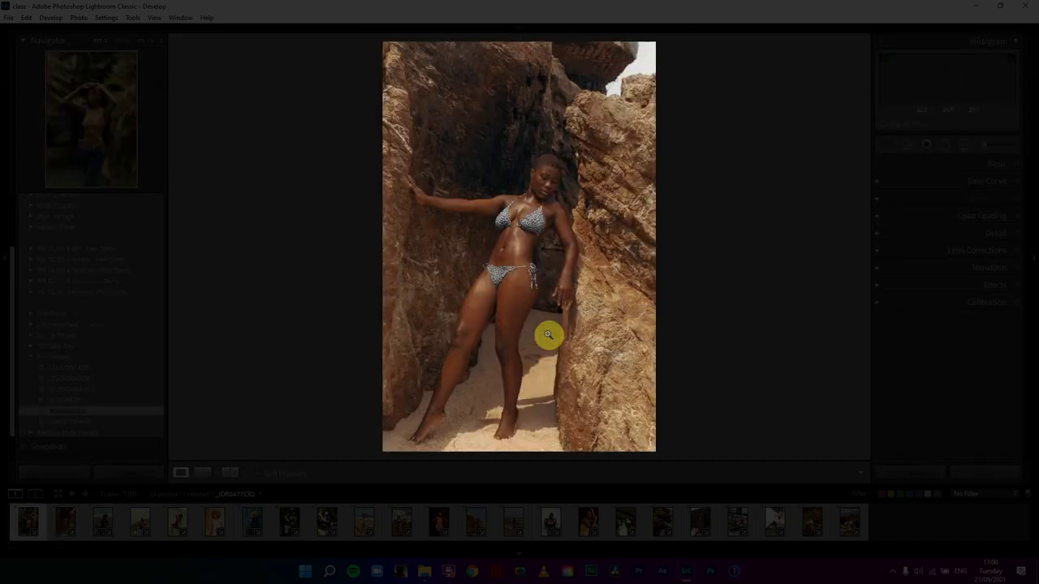
{"action": "key", "text": "y"}
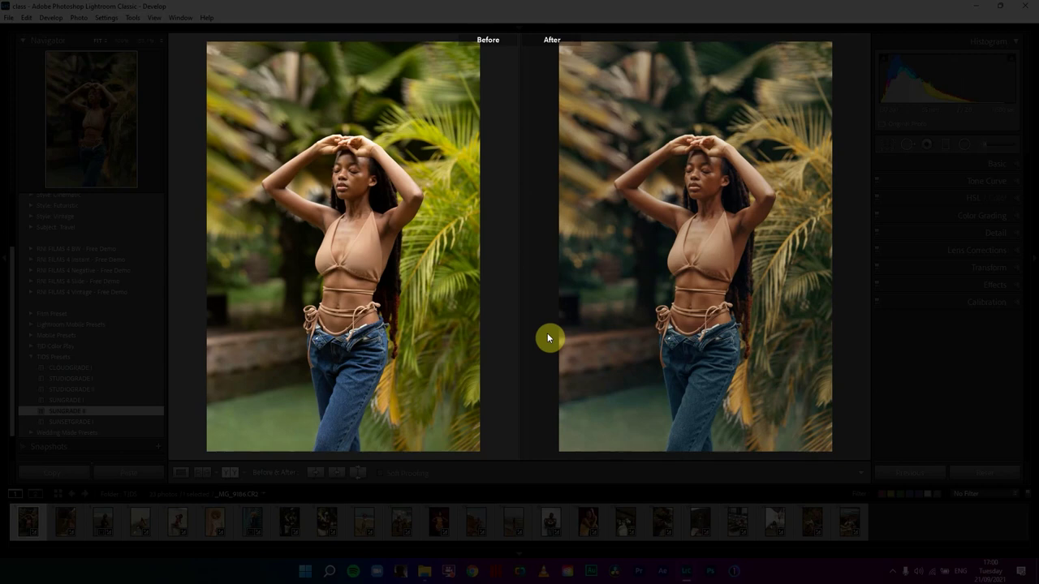
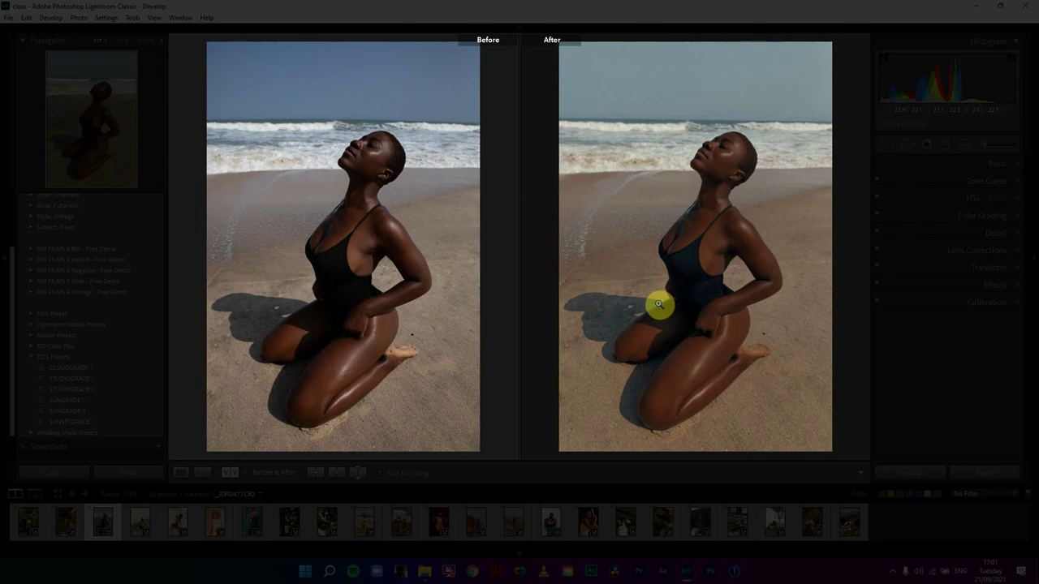
Step: Review the before and after comparison of each following edited photo, from the towel-wrapped model against the wall to the wedding couple
{"action": "key", "text": "Right"}
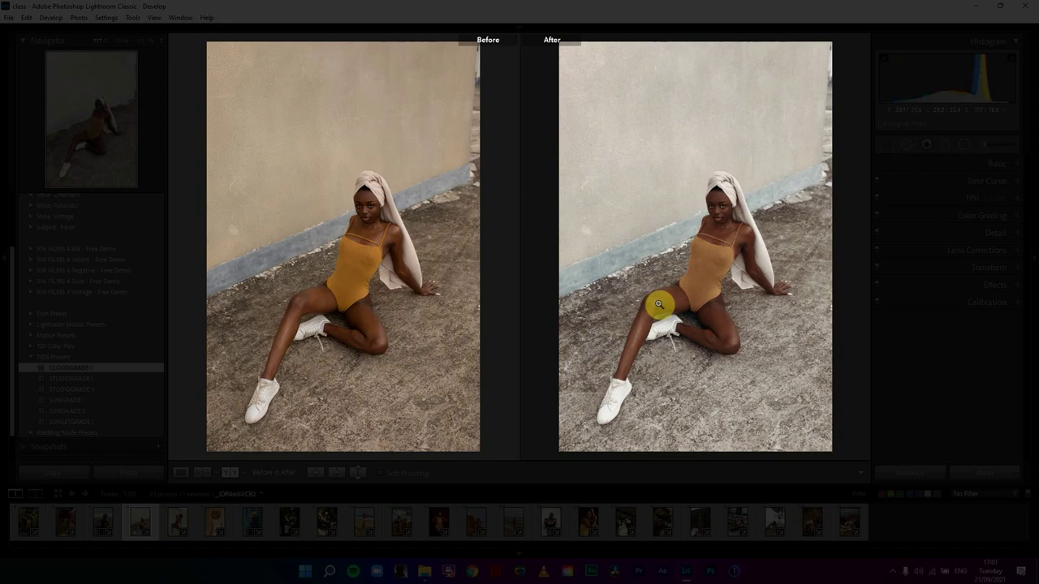
{"action": "key", "text": "Right"}
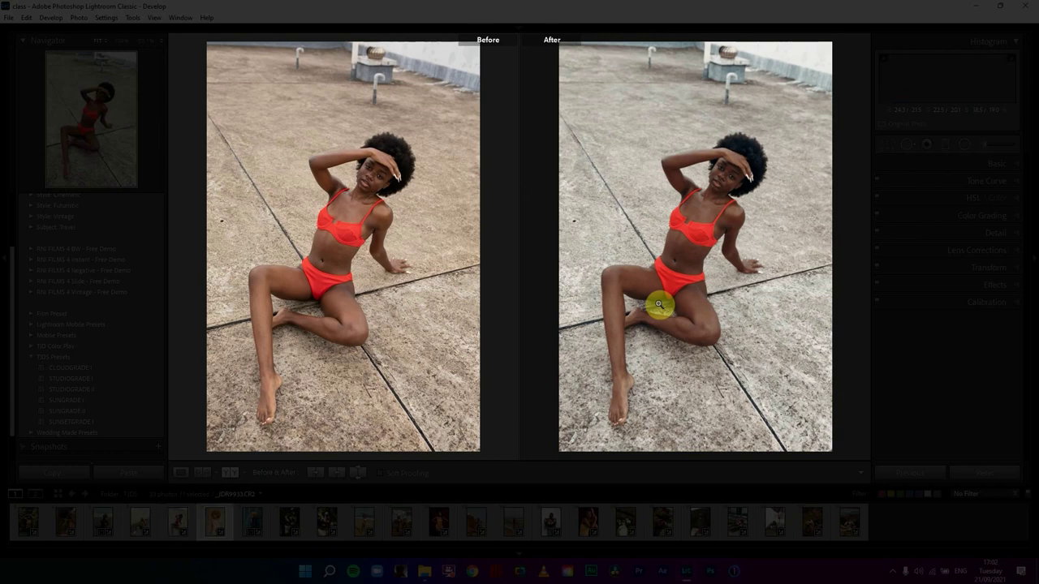
{"action": "key", "text": "Right"}
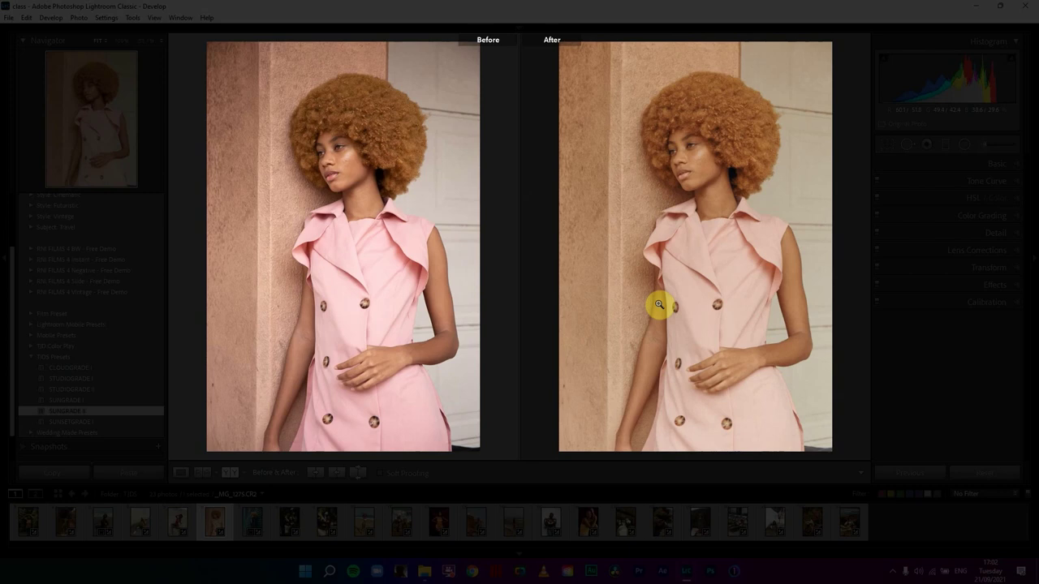
{"action": "key", "text": "Right"}
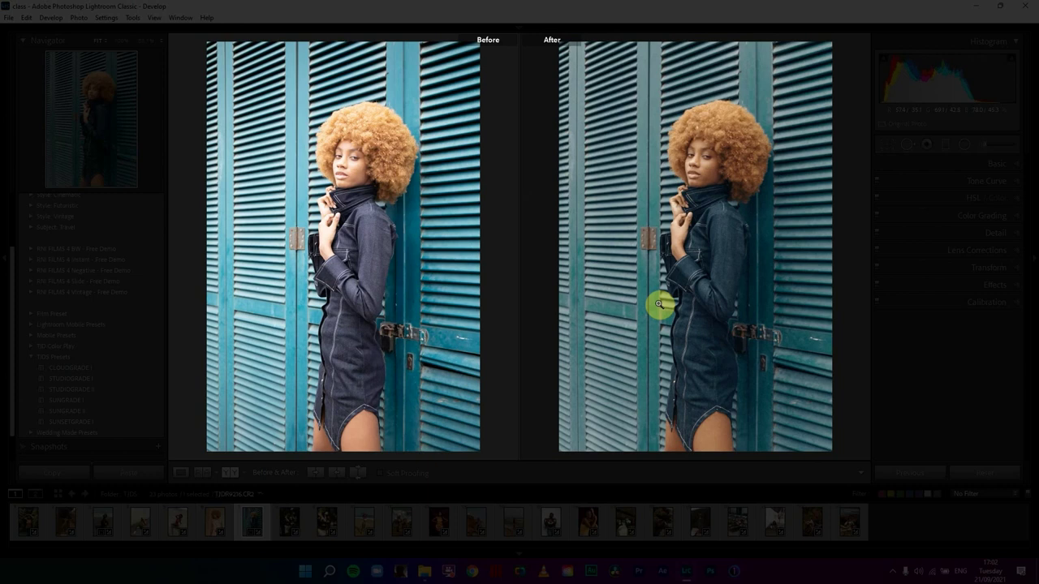
{"action": "key", "text": "Right"}
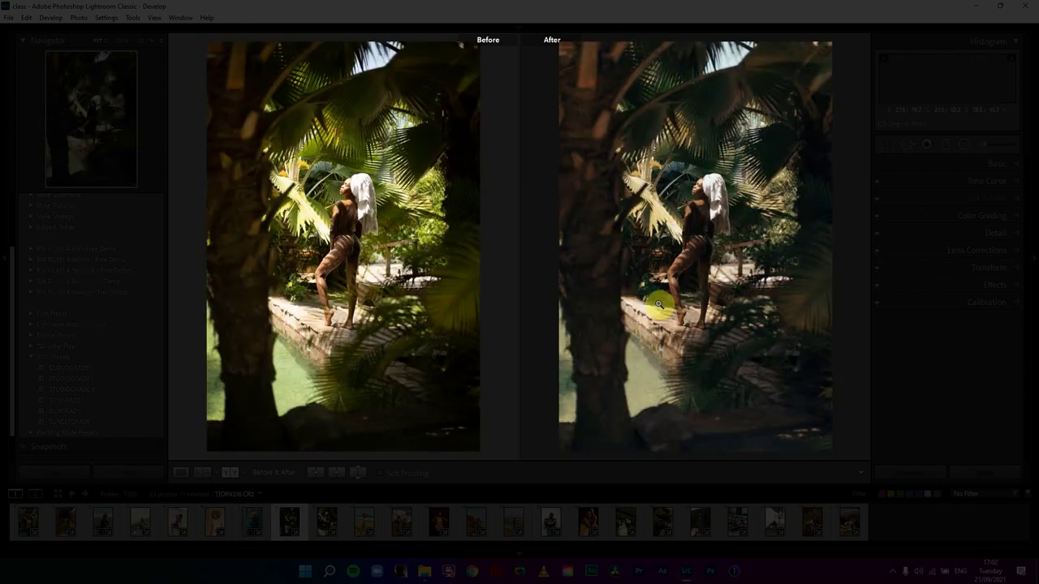
{"action": "key", "text": "Right"}
{"action": "key", "text": "Right"}
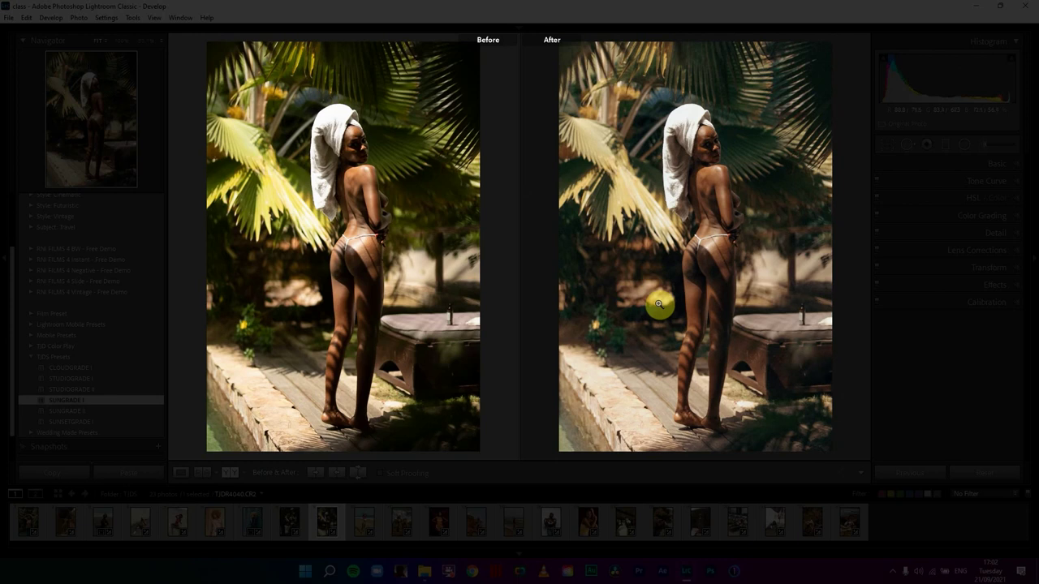
{"action": "key", "text": "Right"}
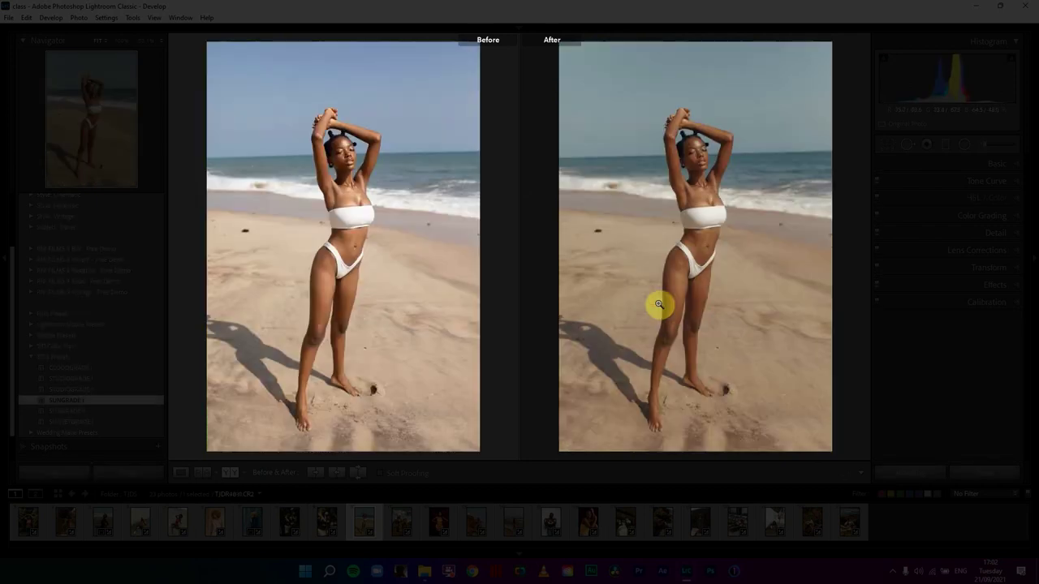
{"action": "key", "text": "Right"}
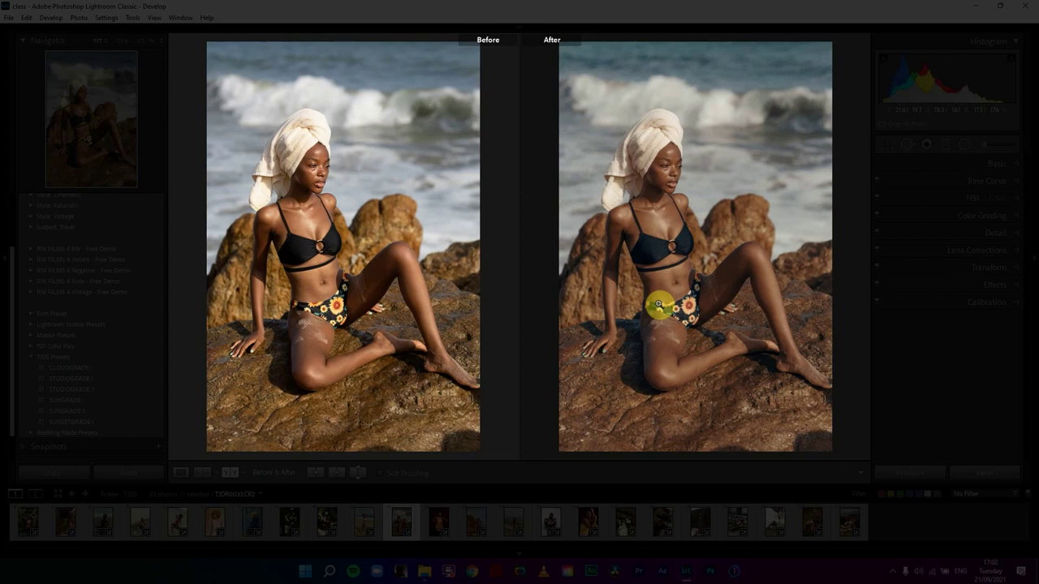
{"action": "key", "text": "Right"}
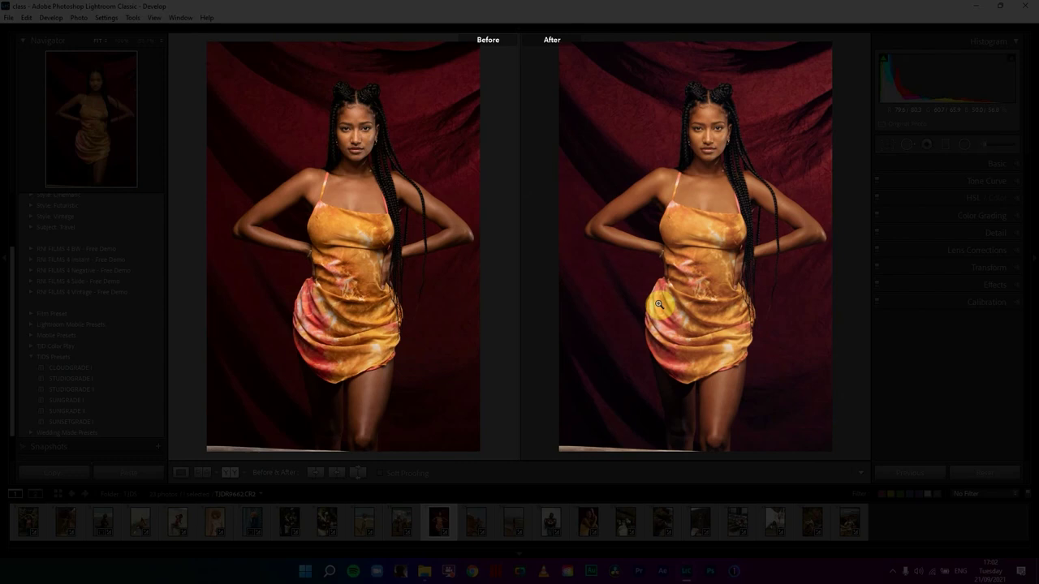
{"action": "key", "text": "Right"}
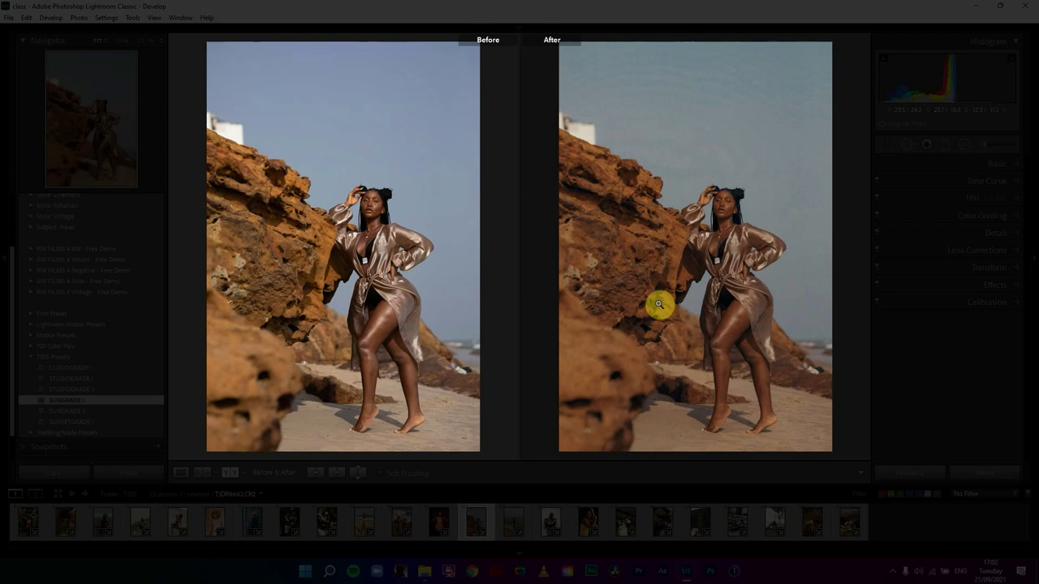
{"action": "key", "text": "Right"}
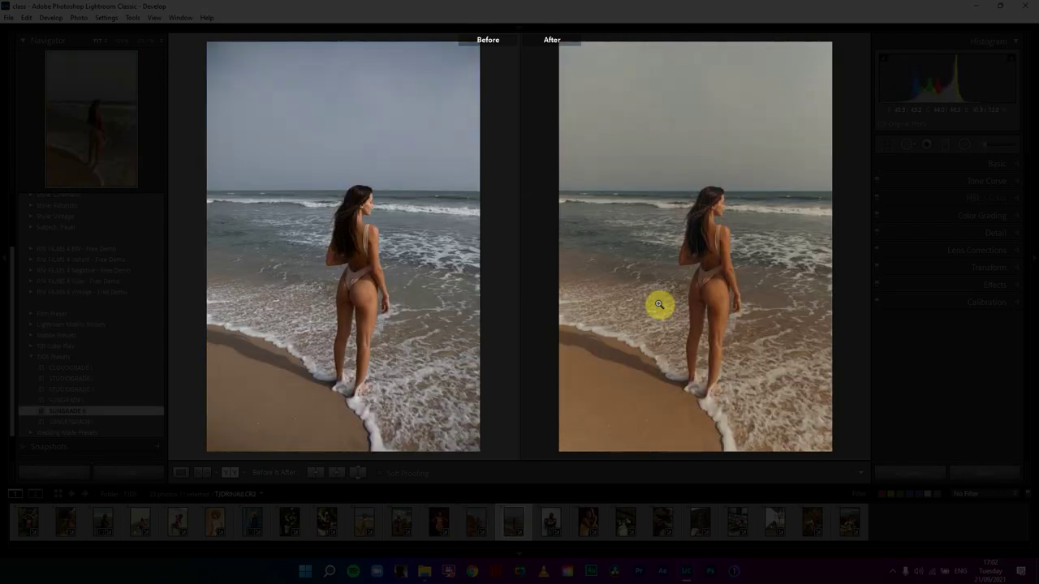
{"action": "key", "text": "Right"}
{"action": "key", "text": "Right"}
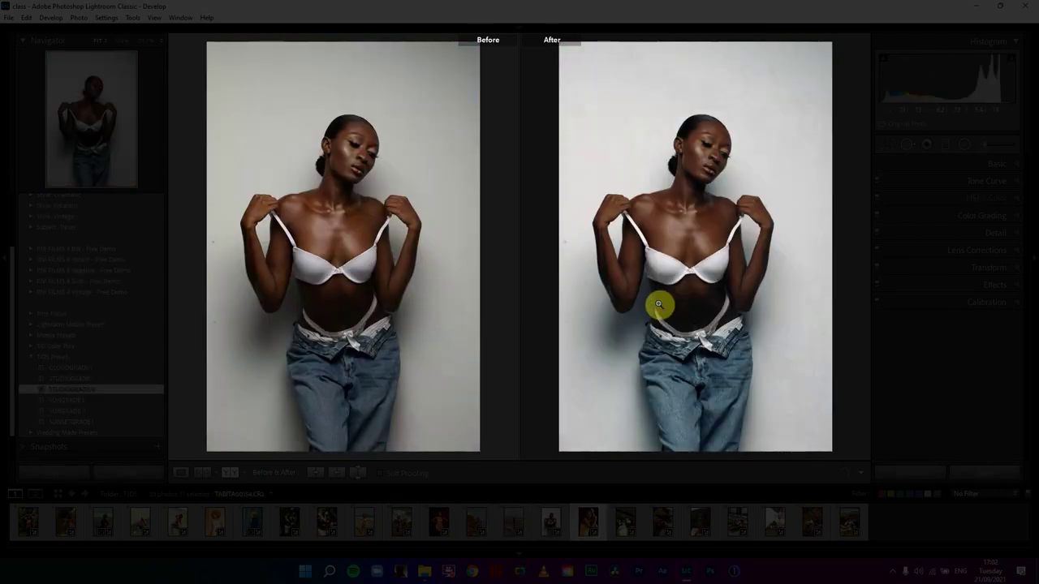
{"action": "key", "text": "Right"}
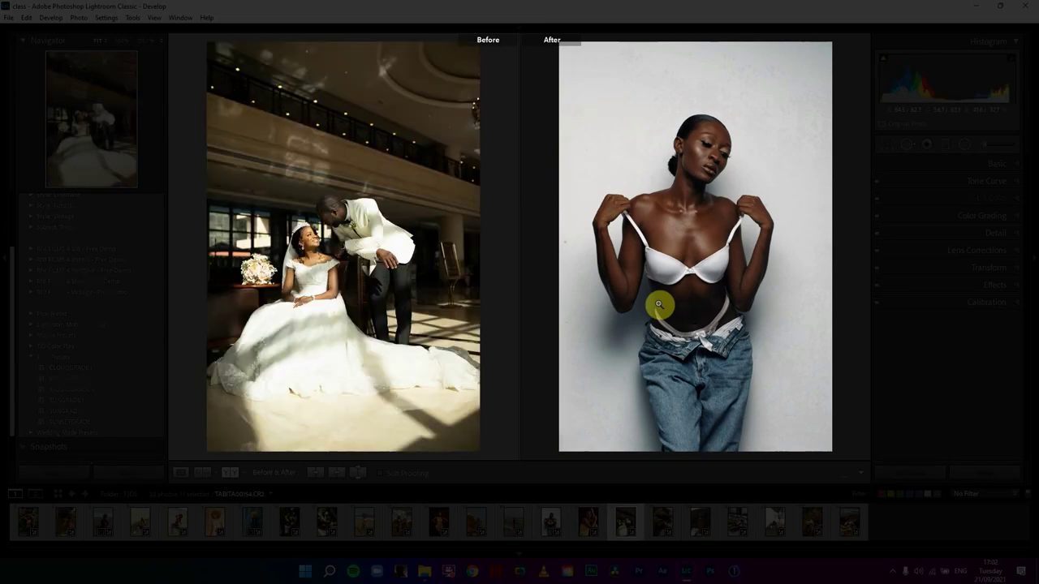